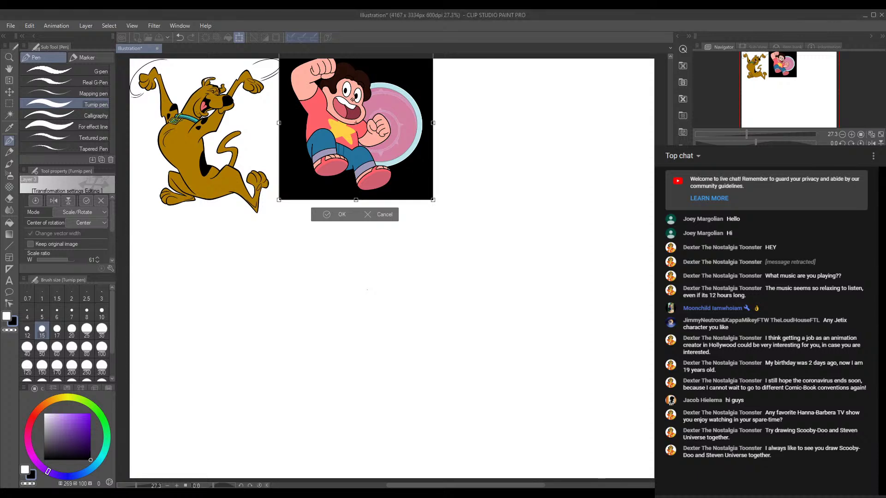
# Apply the Steven Universe image's transformation and sketch Scooby-Doo's two tall overlapping oval eyes with pupils on the blank canvas area.
pyautogui.click(333, 219)
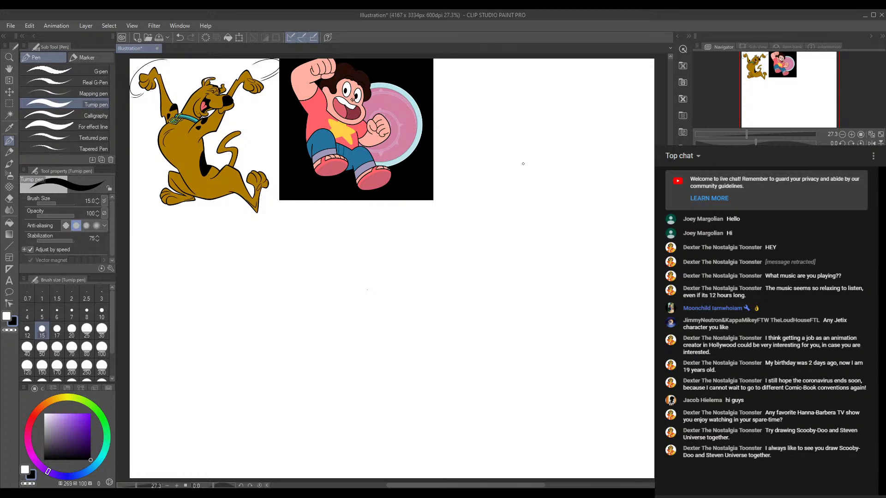
pyautogui.moveTo(540, 154)
pyautogui.mouseDown()
pyautogui.moveTo(518, 180)
pyautogui.moveTo(530, 207)
pyautogui.moveTo(554, 169)
pyautogui.moveTo(549, 148)
pyautogui.moveTo(523, 167)
pyautogui.moveTo(540, 194)
pyautogui.mouseUp()
pyautogui.moveTo(550, 152)
pyautogui.mouseDown()
pyautogui.moveTo(555, 162)
pyautogui.moveTo(525, 207)
pyautogui.mouseUp()
pyautogui.moveTo(539, 154)
pyautogui.mouseDown()
pyautogui.moveTo(502, 172)
pyautogui.moveTo(499, 201)
pyautogui.moveTo(519, 205)
pyautogui.mouseUp()
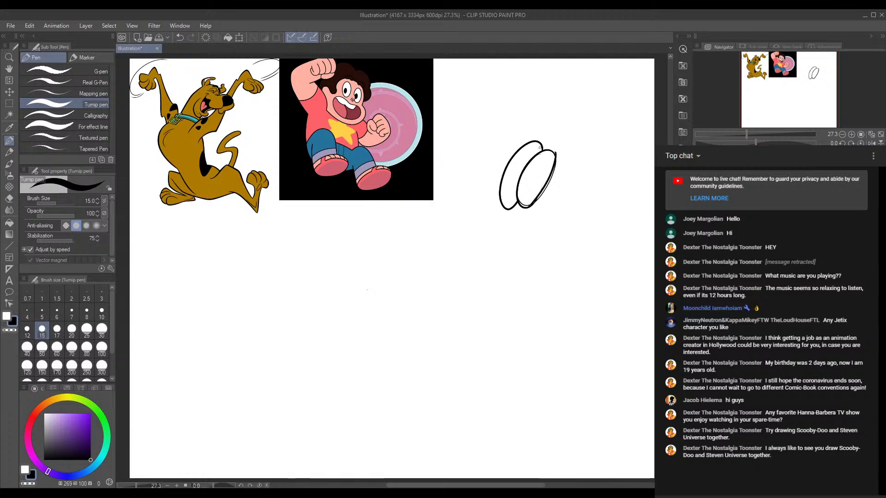
pyautogui.moveTo(540, 147)
pyautogui.mouseDown()
pyautogui.moveTo(528, 141)
pyautogui.moveTo(506, 177)
pyautogui.moveTo(509, 198)
pyautogui.moveTo(509, 181)
pyautogui.moveTo(508, 198)
pyautogui.moveTo(509, 182)
pyautogui.moveTo(524, 191)
pyautogui.mouseUp()
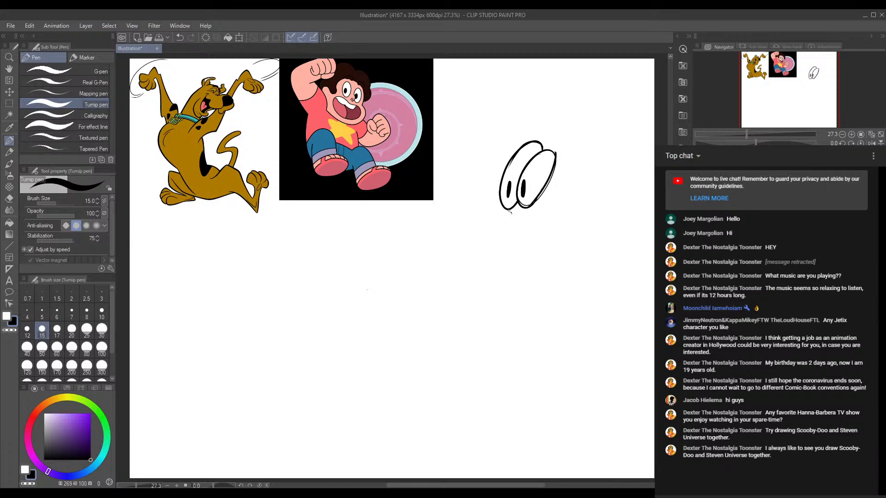
# Draw the snout bridge and a large oval nose below the eyes, filling it black with the pen at size 27.7.
pyautogui.moveTo(511, 212)
pyautogui.mouseDown()
pyautogui.moveTo(483, 200)
pyautogui.moveTo(477, 210)
pyautogui.moveTo(473, 204)
pyautogui.moveTo(442, 217)
pyautogui.moveTo(458, 245)
pyautogui.moveTo(488, 228)
pyautogui.moveTo(488, 215)
pyautogui.moveTo(448, 230)
pyautogui.moveTo(477, 212)
pyautogui.moveTo(440, 222)
pyautogui.moveTo(475, 224)
pyautogui.moveTo(460, 225)
pyautogui.moveTo(474, 221)
pyautogui.moveTo(457, 204)
pyautogui.moveTo(439, 237)
pyautogui.moveTo(481, 237)
pyautogui.moveTo(486, 216)
pyautogui.moveTo(451, 235)
pyautogui.moveTo(485, 226)
pyautogui.moveTo(448, 218)
pyautogui.moveTo(474, 227)
pyautogui.moveTo(446, 235)
pyautogui.moveTo(451, 215)
pyautogui.moveTo(463, 249)
pyautogui.moveTo(469, 204)
pyautogui.moveTo(447, 226)
pyautogui.mouseUp()
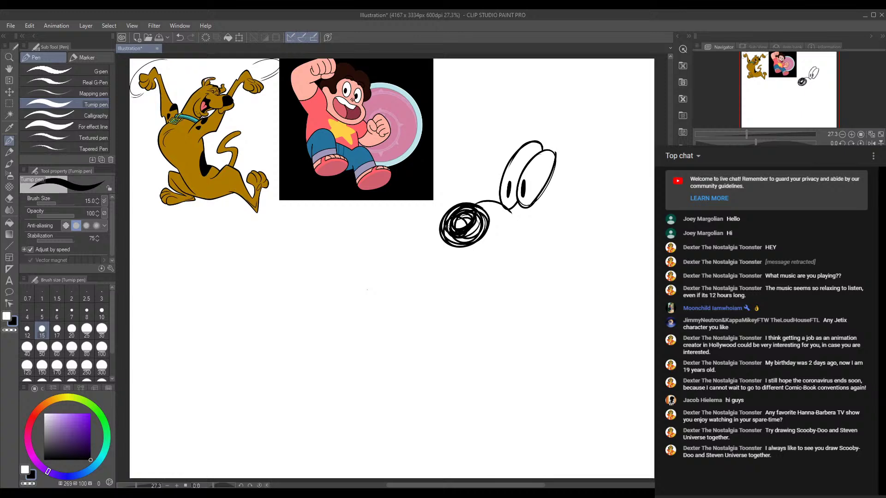
pyautogui.click(57, 203)
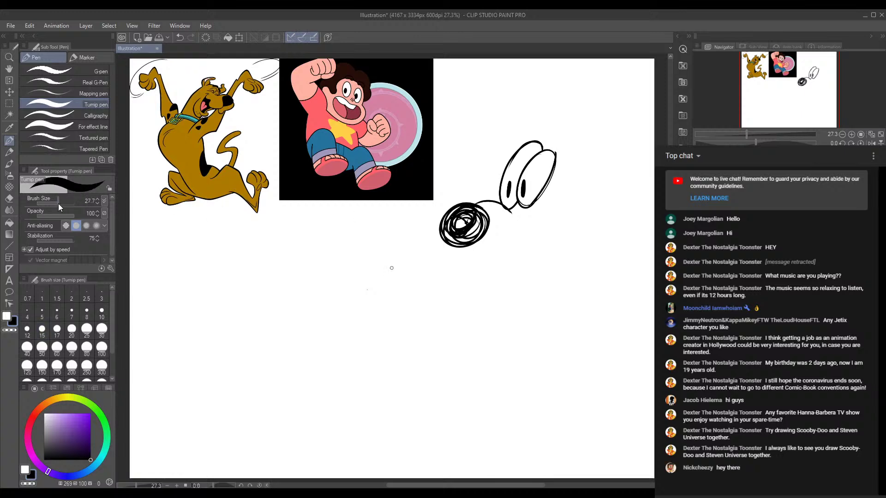
pyautogui.moveTo(469, 217)
pyautogui.mouseDown()
pyautogui.moveTo(447, 231)
pyautogui.moveTo(455, 239)
pyautogui.moveTo(480, 226)
pyautogui.moveTo(474, 213)
pyautogui.moveTo(455, 247)
pyautogui.moveTo(484, 210)
pyautogui.moveTo(480, 228)
pyautogui.mouseUp()
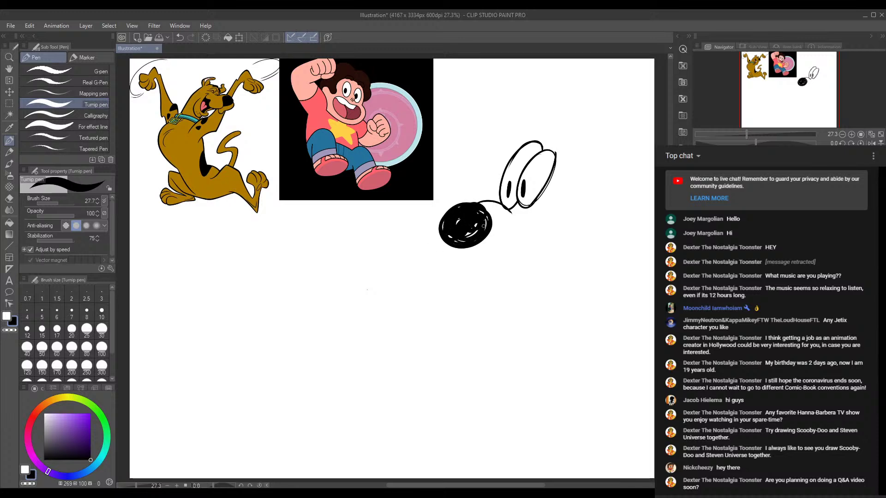
pyautogui.click(14, 150)
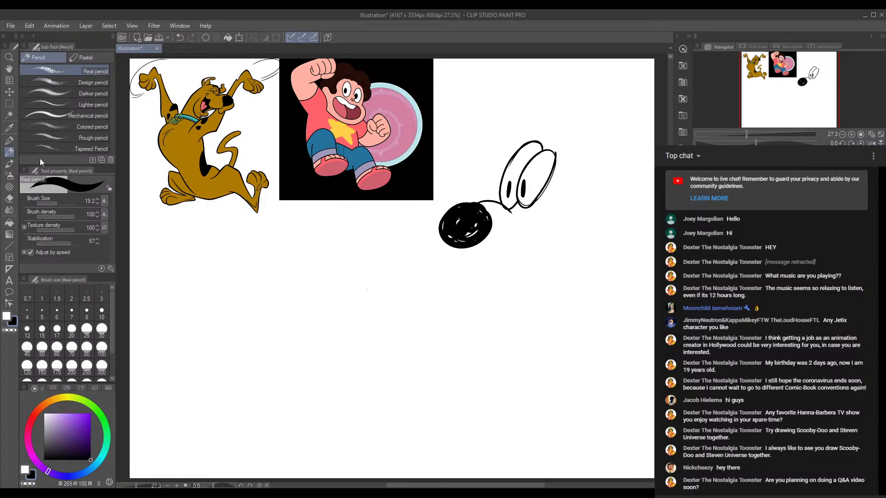
pyautogui.moveTo(444, 245); pyautogui.dragTo(460, 253)
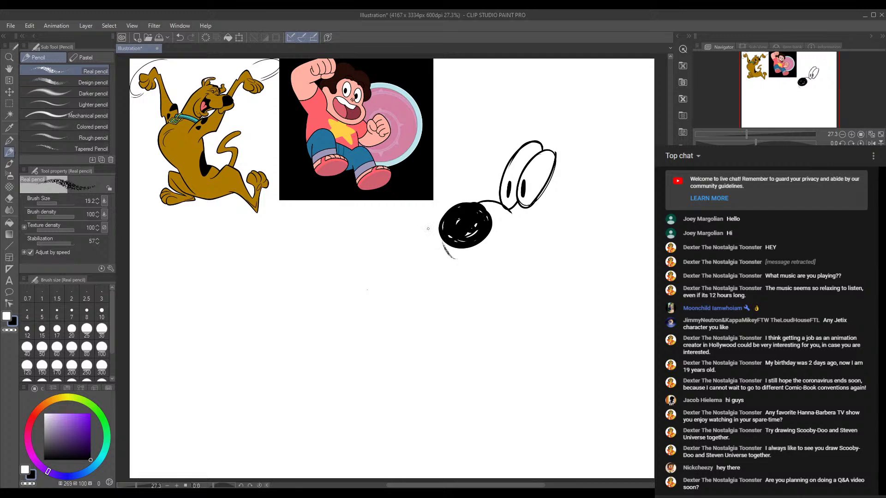
pyautogui.hotkey('ctrl', 'z')
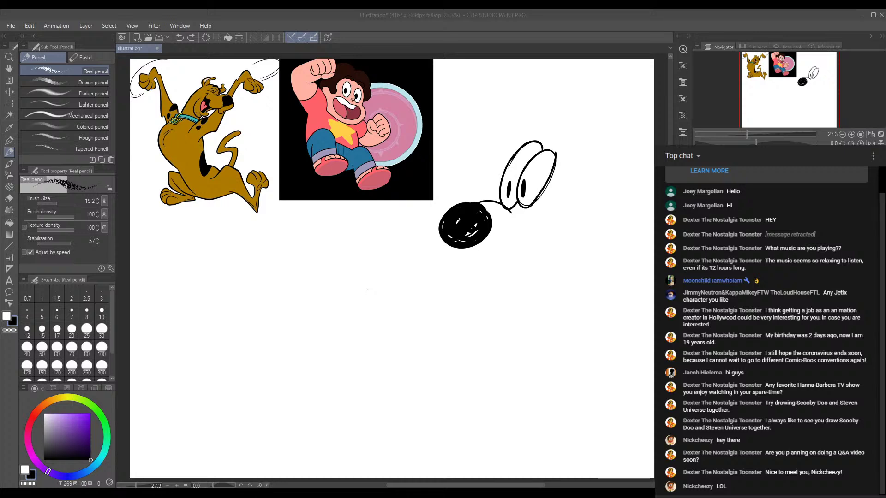
pyautogui.click(594, 430)
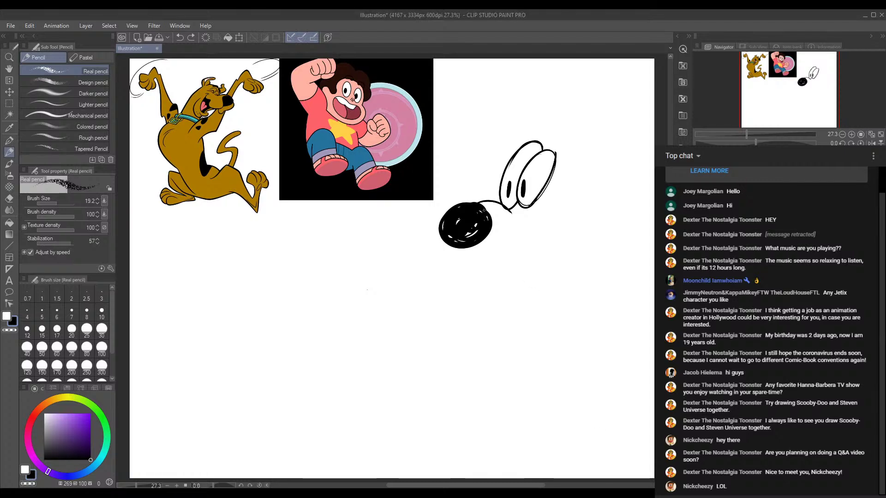
pyautogui.moveTo(469, 200); pyautogui.dragTo(476, 202)
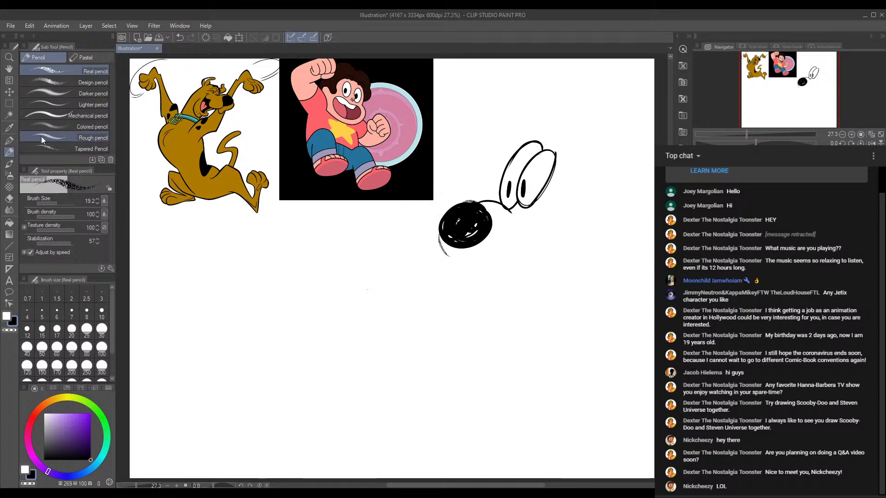
pyautogui.hotkey('ctrl', 'z')
pyautogui.click(9, 163)
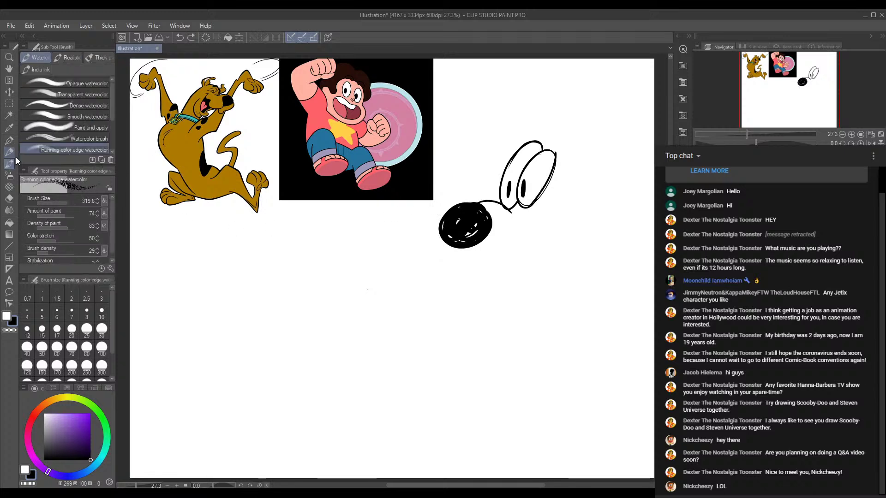
pyautogui.click(13, 142)
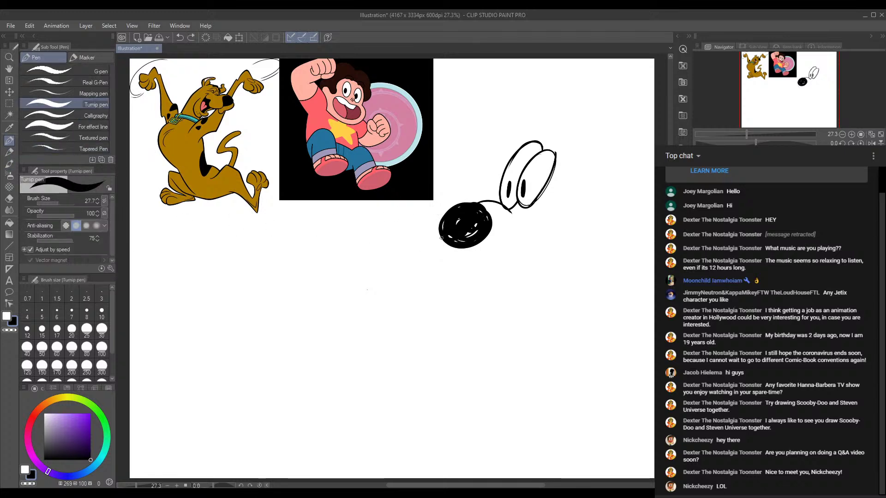
# Draw the muzzle's rounded lower curves beneath the nose and the cheek crease beside the eyes with the Turnip pen.
pyautogui.moveTo(442, 239)
pyautogui.mouseDown()
pyautogui.moveTo(452, 262)
pyautogui.moveTo(500, 267)
pyautogui.moveTo(526, 252)
pyautogui.moveTo(547, 203)
pyautogui.moveTo(559, 199)
pyautogui.mouseUp()
pyautogui.hotkey('ctrl', 'z')
pyautogui.hotkey('ctrl', 'z')
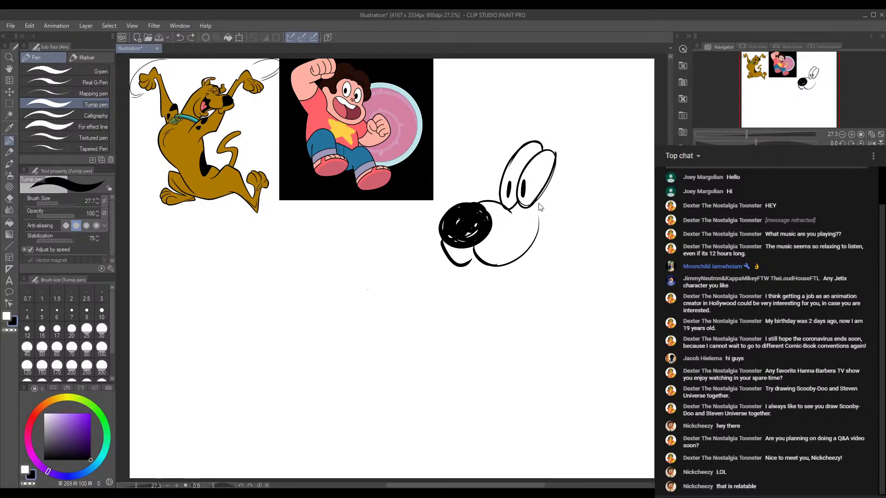
pyautogui.moveTo(540, 221); pyautogui.dragTo(539, 207)
pyautogui.moveTo(537, 239)
pyautogui.mouseDown()
pyautogui.moveTo(539, 216)
pyautogui.moveTo(558, 211)
pyautogui.moveTo(527, 223)
pyautogui.mouseUp()
pyautogui.moveTo(508, 188); pyautogui.dragTo(508, 199)
# Draw two thick arched eyebrows above the eyes and three whisker dots on the muzzle.
pyautogui.moveTo(532, 139)
pyautogui.mouseDown()
pyautogui.moveTo(547, 120)
pyautogui.moveTo(532, 139)
pyautogui.moveTo(535, 123)
pyautogui.moveTo(549, 124)
pyautogui.moveTo(574, 135)
pyautogui.moveTo(572, 151)
pyautogui.moveTo(557, 125)
pyautogui.moveTo(566, 121)
pyautogui.moveTo(571, 157)
pyautogui.mouseUp()
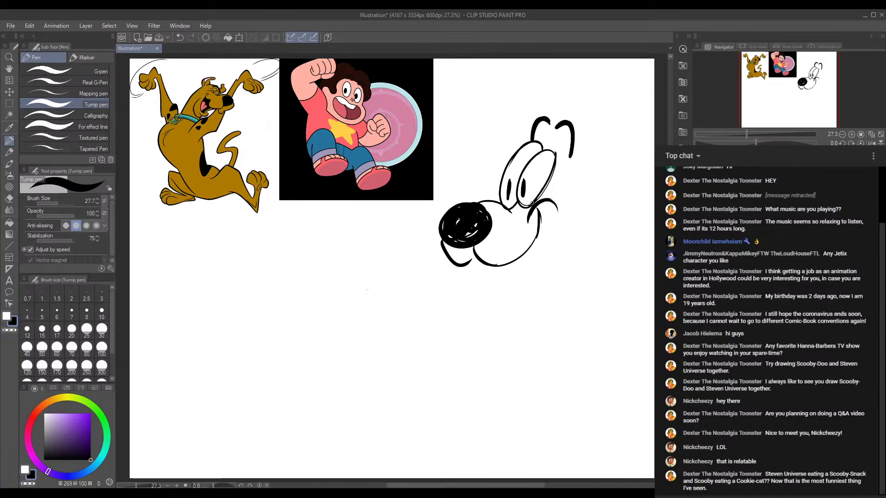
pyautogui.moveTo(504, 245); pyautogui.dragTo(503, 249)
pyautogui.click(499, 257)
pyautogui.click(507, 252)
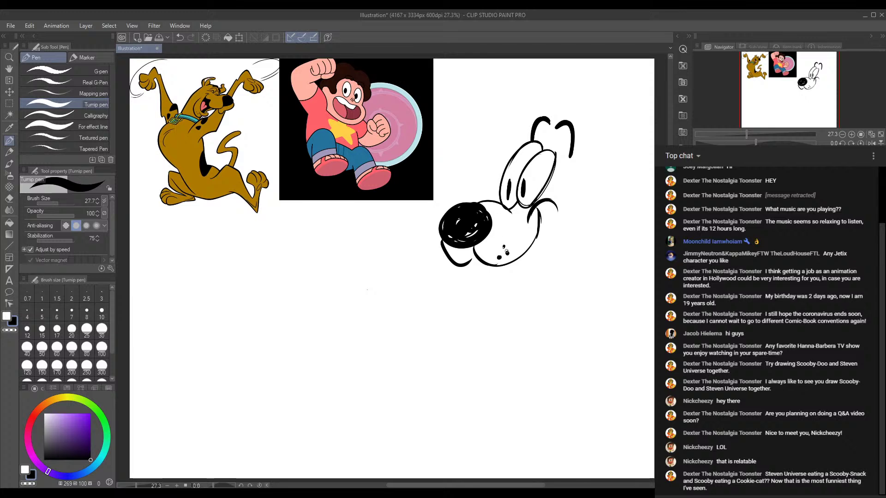
# Draw the top of the dog's head beneath the eyebrows and two pointed ears.
pyautogui.moveTo(541, 143); pyautogui.dragTo(571, 151)
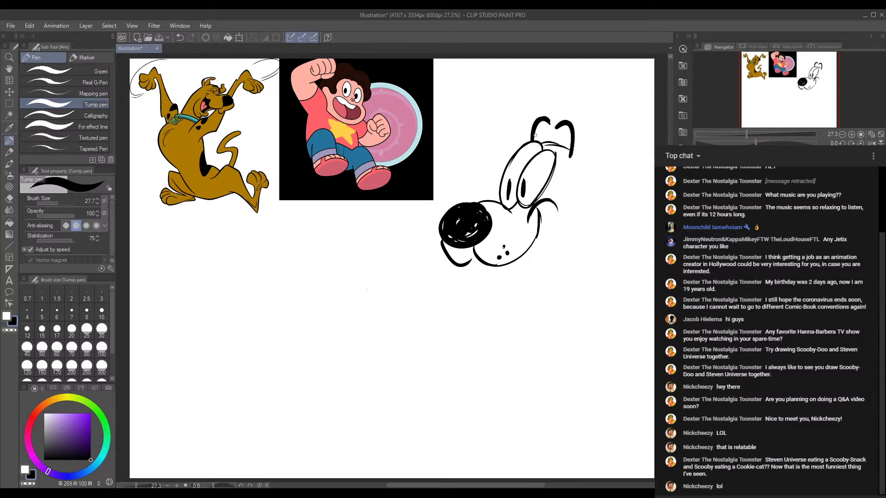
pyautogui.moveTo(549, 142)
pyautogui.mouseDown()
pyautogui.moveTo(538, 112)
pyautogui.moveTo(517, 100)
pyautogui.moveTo(531, 103)
pyautogui.moveTo(520, 148)
pyautogui.moveTo(567, 137)
pyautogui.moveTo(586, 93)
pyautogui.moveTo(590, 154)
pyautogui.moveTo(579, 166)
pyautogui.mouseUp()
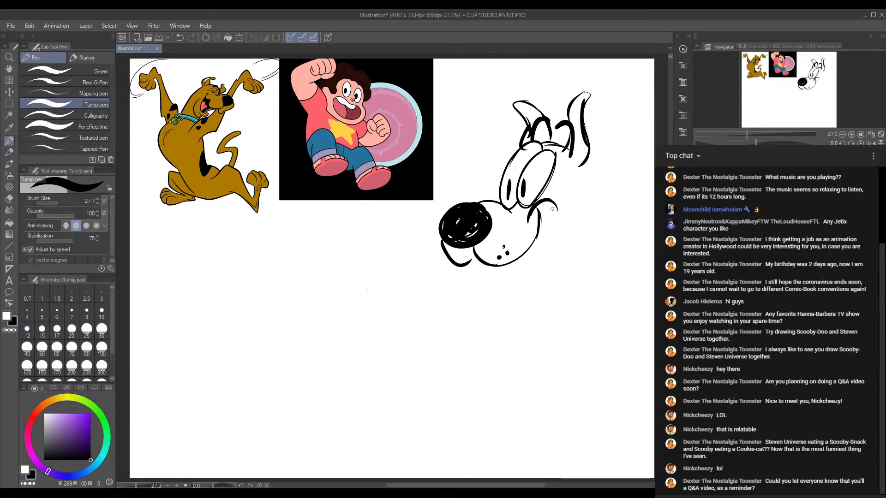
# Draw the long jaw line curving down from the cheek and the back of the head and neck below the ear.
pyautogui.moveTo(551, 202); pyautogui.dragTo(558, 262)
pyautogui.moveTo(557, 221); pyautogui.dragTo(547, 290)
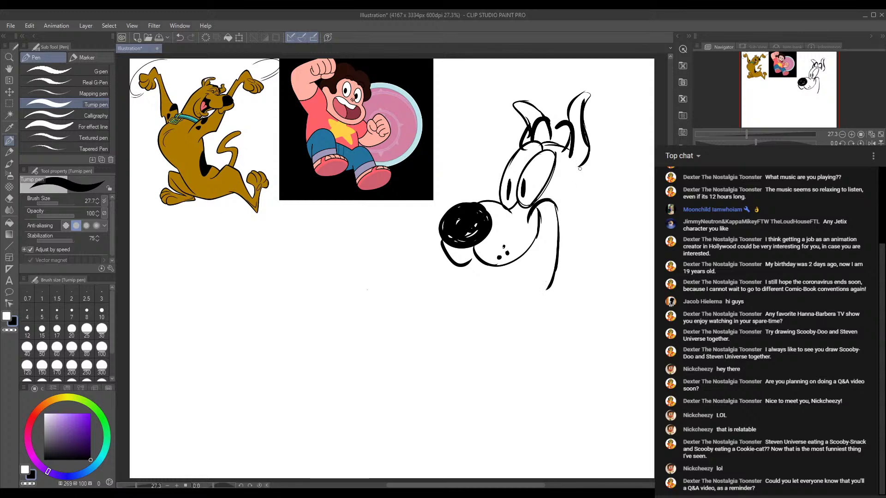
pyautogui.moveTo(579, 169)
pyautogui.mouseDown()
pyautogui.moveTo(572, 201)
pyautogui.moveTo(581, 177)
pyautogui.mouseUp()
pyautogui.moveTo(585, 213); pyautogui.dragTo(561, 326)
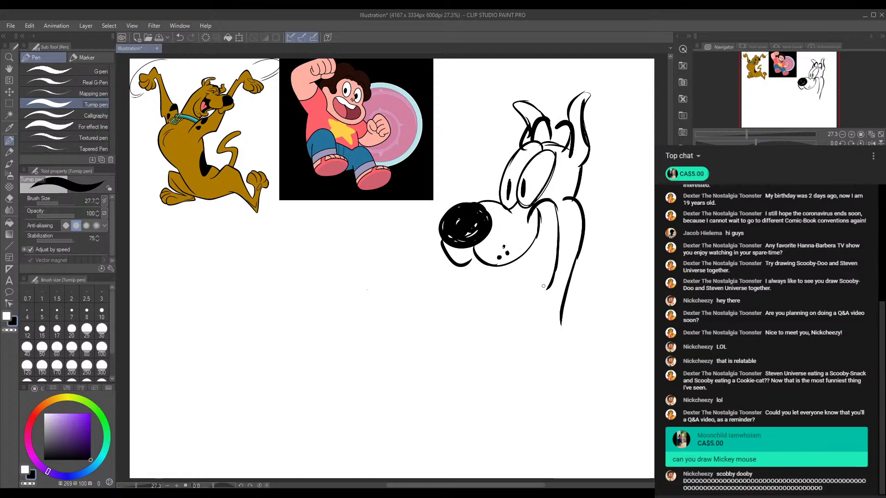
pyautogui.moveTo(549, 287)
pyautogui.mouseDown()
pyautogui.moveTo(512, 297)
pyautogui.moveTo(524, 308)
pyautogui.moveTo(544, 306)
pyautogui.mouseUp()
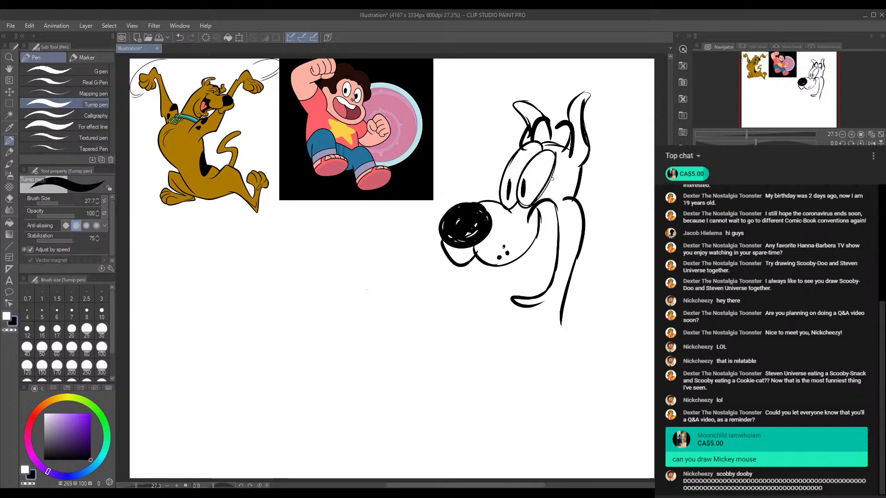
# Move the dog drawing's layer slightly left and down on the canvas.
pyautogui.moveTo(553, 179); pyautogui.dragTo(545, 193)
pyautogui.click(10, 92)
pyautogui.moveTo(556, 190); pyautogui.dragTo(534, 196)
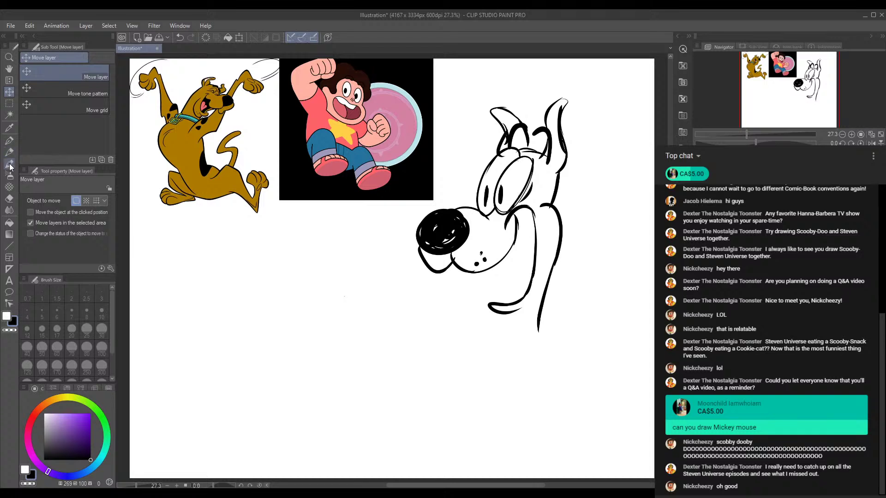
# Draw the open lower jaw beneath the muzzle and a collar around the base of the neck with the Turnip pen.
pyautogui.press('p')
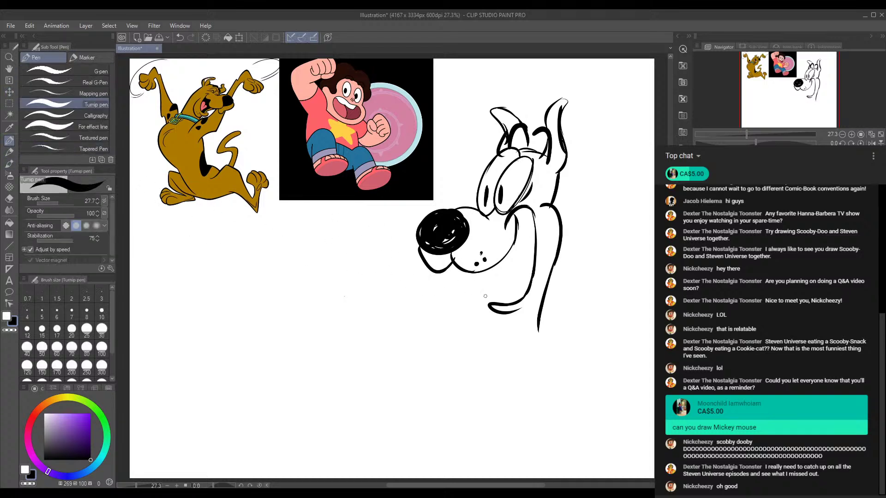
pyautogui.moveTo(526, 287)
pyautogui.mouseDown()
pyautogui.moveTo(482, 285)
pyautogui.moveTo(481, 297)
pyautogui.moveTo(455, 304)
pyautogui.moveTo(477, 310)
pyautogui.moveTo(491, 290)
pyautogui.moveTo(479, 306)
pyautogui.moveTo(509, 291)
pyautogui.moveTo(492, 292)
pyautogui.moveTo(523, 297)
pyautogui.mouseUp()
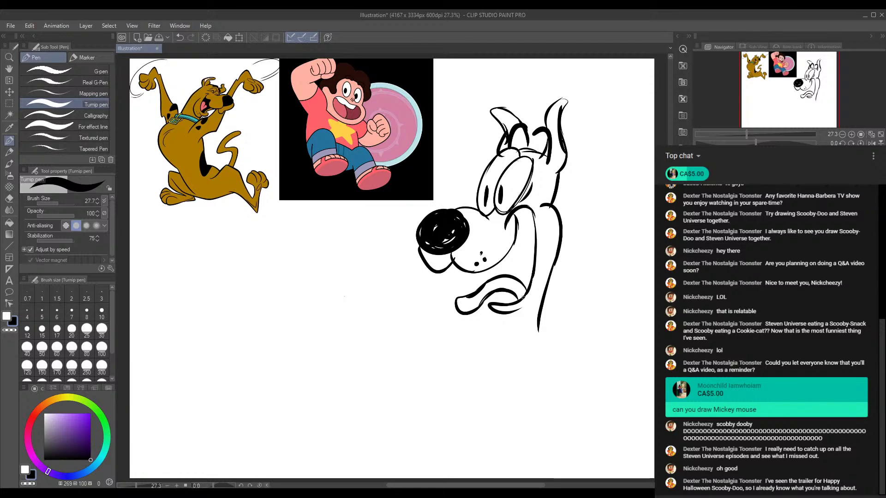
pyautogui.moveTo(508, 336)
pyautogui.mouseDown()
pyautogui.moveTo(507, 316)
pyautogui.moveTo(507, 336)
pyautogui.moveTo(548, 322)
pyautogui.mouseUp()
pyautogui.moveTo(494, 329)
pyautogui.mouseDown()
pyautogui.moveTo(510, 342)
pyautogui.moveTo(547, 336)
pyautogui.mouseUp()
pyautogui.moveTo(548, 334); pyautogui.dragTo(507, 339)
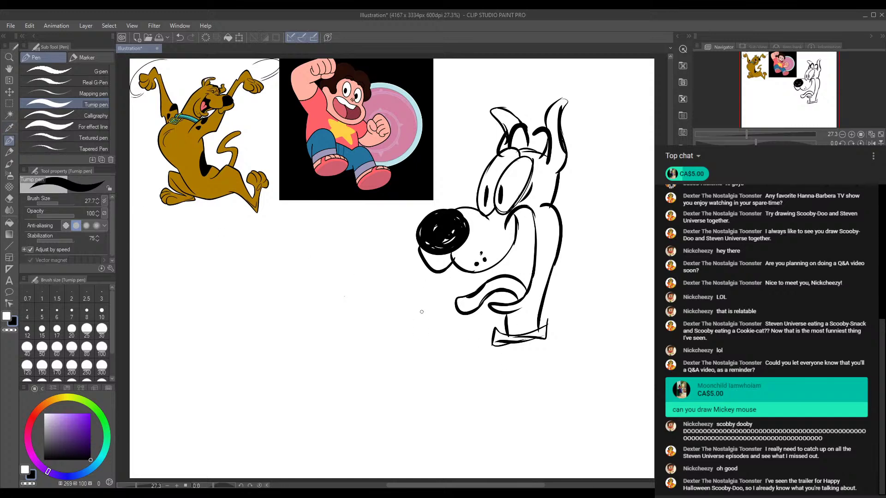
# Draw a rounded cat-eared shape below the dog's nose with fingers gripping both sides, undoing a stray stroke.
pyautogui.moveTo(385, 308)
pyautogui.mouseDown()
pyautogui.moveTo(403, 290)
pyautogui.moveTo(402, 313)
pyautogui.moveTo(432, 319)
pyautogui.moveTo(440, 301)
pyautogui.moveTo(449, 341)
pyautogui.moveTo(431, 336)
pyautogui.moveTo(445, 348)
pyautogui.moveTo(454, 343)
pyautogui.moveTo(435, 349)
pyautogui.moveTo(456, 355)
pyautogui.moveTo(456, 346)
pyautogui.moveTo(457, 361)
pyautogui.moveTo(450, 349)
pyautogui.moveTo(436, 370)
pyautogui.moveTo(457, 371)
pyautogui.mouseUp()
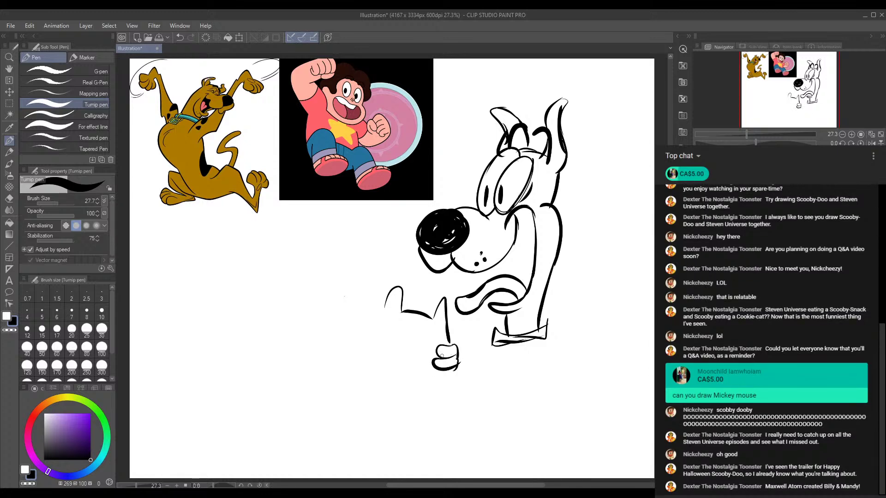
pyautogui.moveTo(436, 367)
pyautogui.mouseDown()
pyautogui.moveTo(426, 383)
pyautogui.moveTo(455, 381)
pyautogui.moveTo(463, 369)
pyautogui.moveTo(428, 372)
pyautogui.moveTo(451, 378)
pyautogui.mouseUp()
pyautogui.hotkey('ctrl', 'z')
pyautogui.moveTo(388, 295)
pyautogui.mouseDown()
pyautogui.moveTo(369, 337)
pyautogui.moveTo(364, 318)
pyautogui.moveTo(372, 341)
pyautogui.moveTo(363, 341)
pyautogui.moveTo(379, 340)
pyautogui.moveTo(374, 352)
pyautogui.moveTo(361, 342)
pyautogui.moveTo(369, 375)
pyautogui.moveTo(357, 353)
pyautogui.mouseUp()
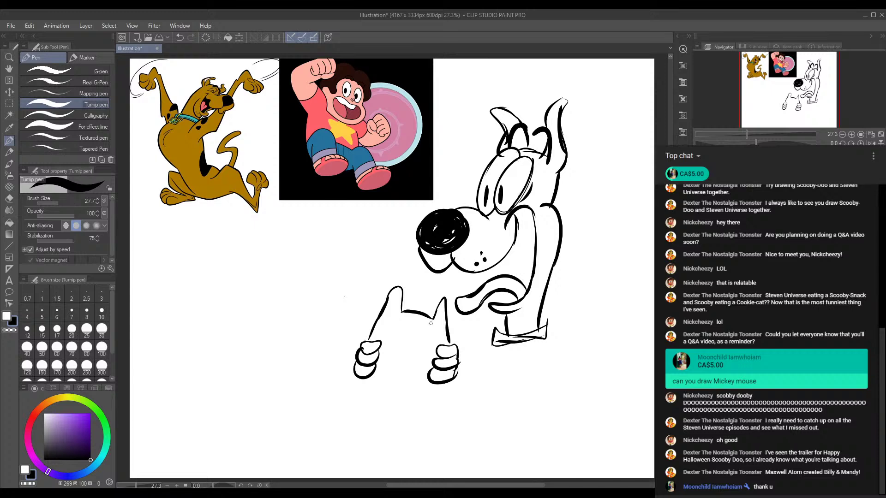
pyautogui.moveTo(447, 340); pyautogui.dragTo(450, 348)
pyautogui.moveTo(364, 384)
pyautogui.mouseDown()
pyautogui.moveTo(401, 392)
pyautogui.moveTo(433, 378)
pyautogui.mouseUp()
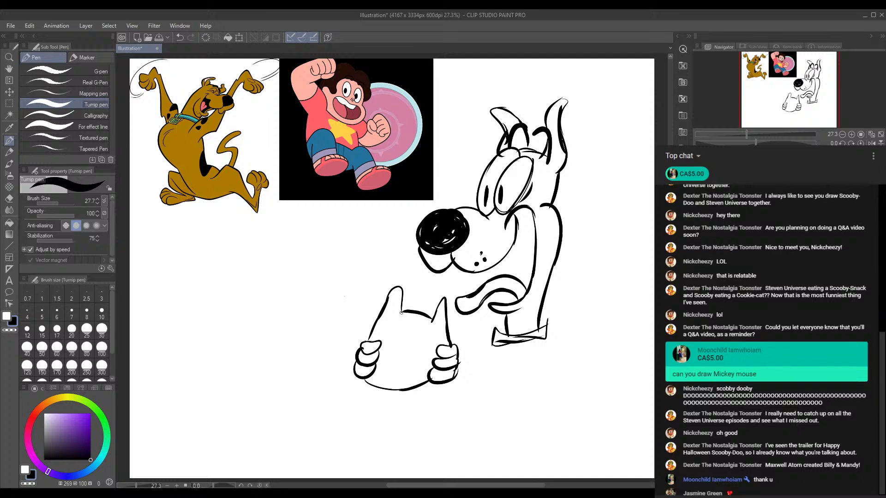
# Add edge lines to the cat shape's ears and draw two tall oval eyes inside it.
pyautogui.moveTo(398, 289); pyautogui.dragTo(451, 333)
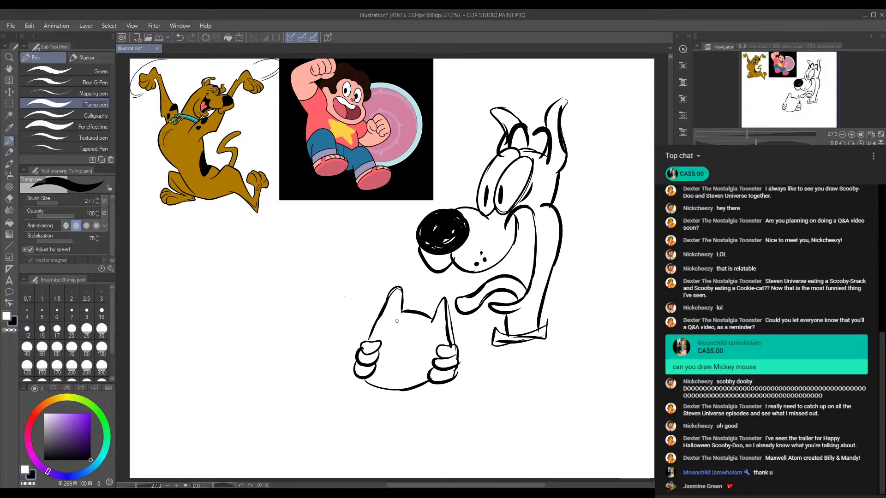
pyautogui.moveTo(397, 319)
pyautogui.mouseDown()
pyautogui.moveTo(394, 349)
pyautogui.moveTo(403, 321)
pyautogui.mouseUp()
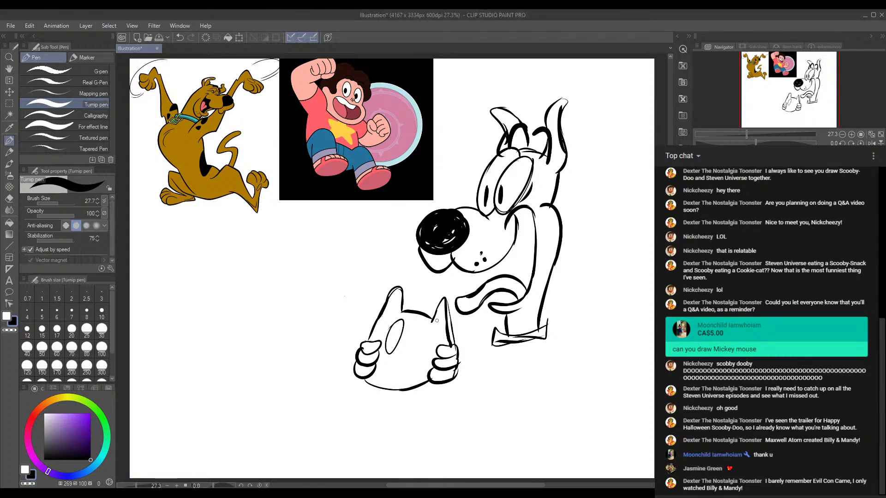
pyautogui.moveTo(425, 323)
pyautogui.mouseDown()
pyautogui.moveTo(415, 345)
pyautogui.moveTo(426, 350)
pyautogui.moveTo(422, 324)
pyautogui.mouseUp()
# Draw the dog's bent arm from the gripping hand to the shoulder and a diamond-shaped tag below the collar.
pyautogui.moveTo(441, 385); pyautogui.dragTo(479, 417)
pyautogui.moveTo(519, 360)
pyautogui.mouseDown()
pyautogui.moveTo(541, 347)
pyautogui.moveTo(534, 375)
pyautogui.moveTo(479, 416)
pyautogui.mouseUp()
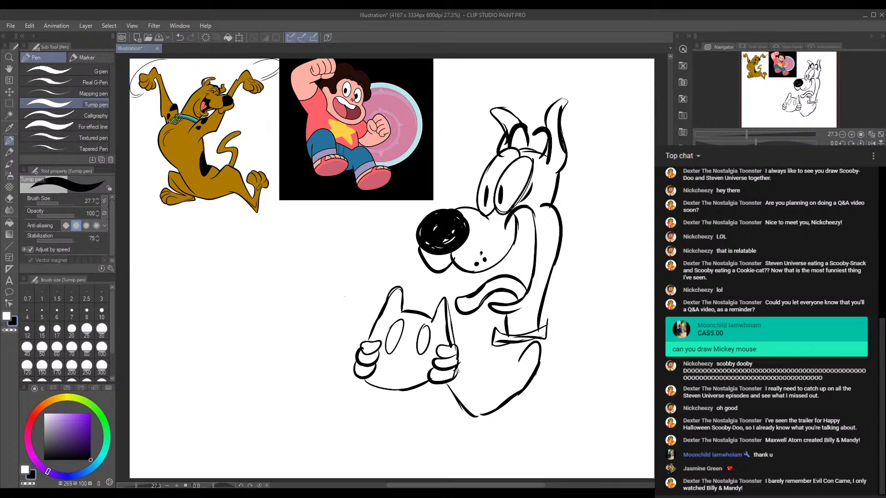
pyautogui.moveTo(457, 373)
pyautogui.mouseDown()
pyautogui.moveTo(470, 393)
pyautogui.moveTo(493, 386)
pyautogui.moveTo(475, 397)
pyautogui.moveTo(521, 366)
pyautogui.mouseUp()
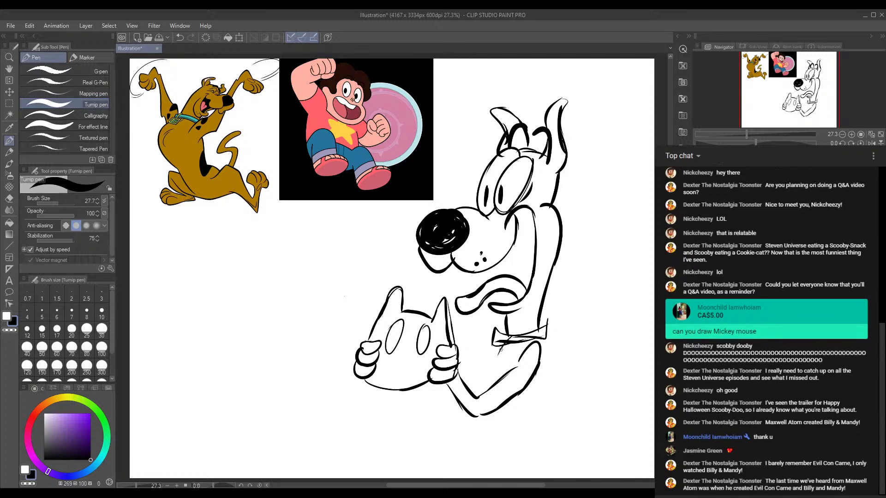
pyautogui.moveTo(485, 365)
pyautogui.mouseDown()
pyautogui.moveTo(493, 378)
pyautogui.moveTo(486, 386)
pyautogui.moveTo(500, 361)
pyautogui.mouseUp()
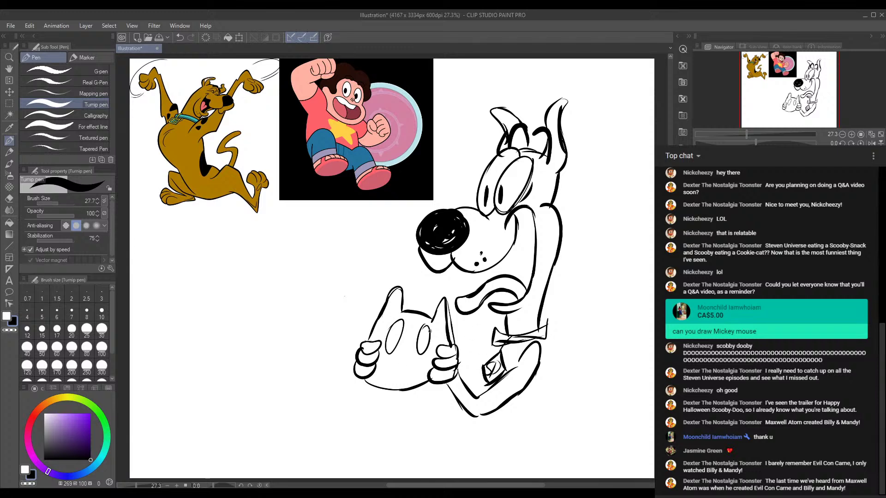
# Add thickness lines to the cat shape's eye and lower edge, and draw the dog's throat, chest and back contours.
pyautogui.moveTo(423, 323); pyautogui.dragTo(421, 349)
pyautogui.moveTo(430, 385); pyautogui.dragTo(415, 387)
pyautogui.moveTo(489, 346); pyautogui.dragTo(467, 387)
pyautogui.moveTo(506, 253)
pyautogui.mouseDown()
pyautogui.moveTo(514, 273)
pyautogui.moveTo(509, 329)
pyautogui.moveTo(545, 374)
pyautogui.moveTo(539, 399)
pyautogui.mouseUp()
pyautogui.moveTo(549, 369); pyautogui.dragTo(534, 430)
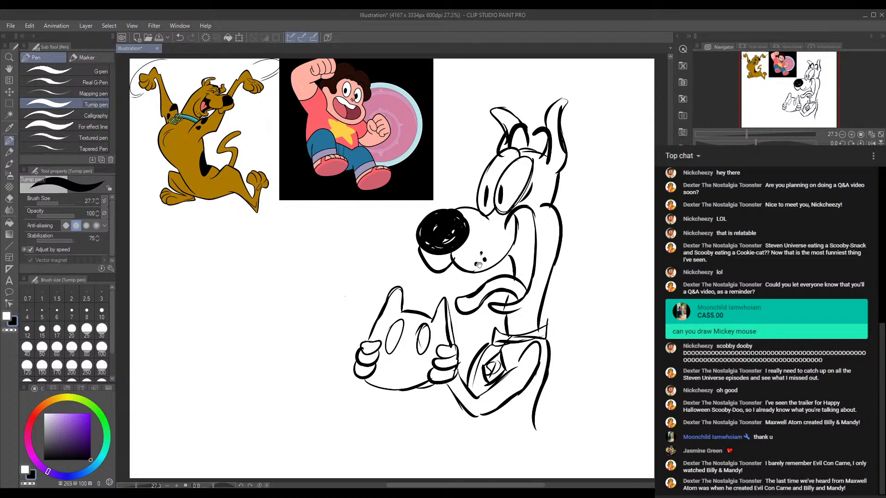
pyautogui.moveTo(479, 264)
pyautogui.mouseDown()
pyautogui.moveTo(455, 202)
pyautogui.moveTo(480, 260)
pyautogui.mouseUp()
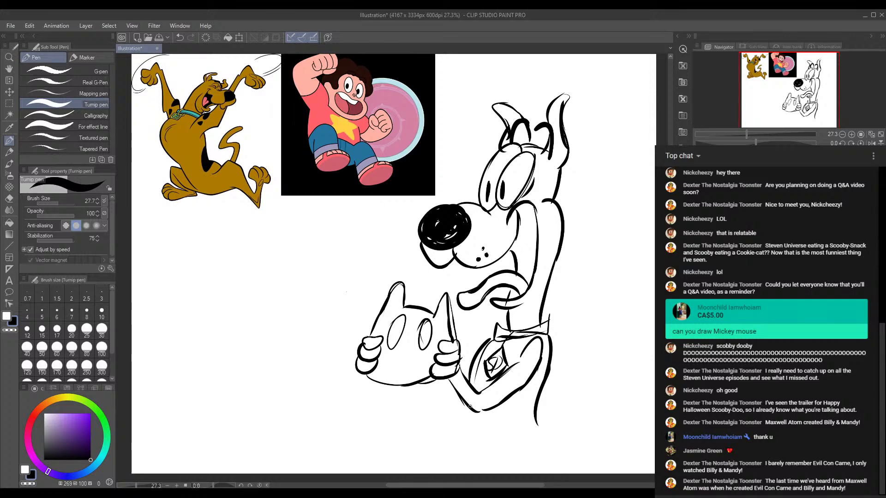
# Draw the lower chest and back lines of the dog and add two filled oval spots on its upper arm.
pyautogui.moveTo(465, 402); pyautogui.dragTo(493, 448)
pyautogui.moveTo(536, 419); pyautogui.dragTo(549, 437)
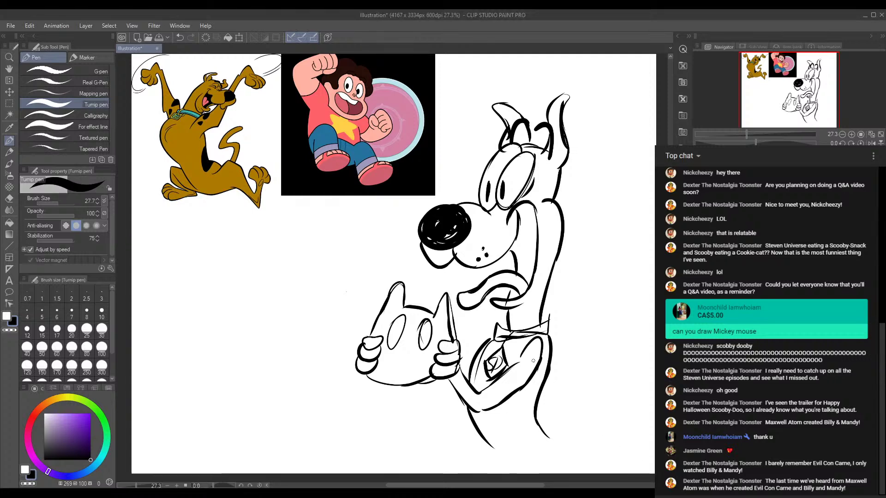
pyautogui.moveTo(534, 364); pyautogui.dragTo(503, 394)
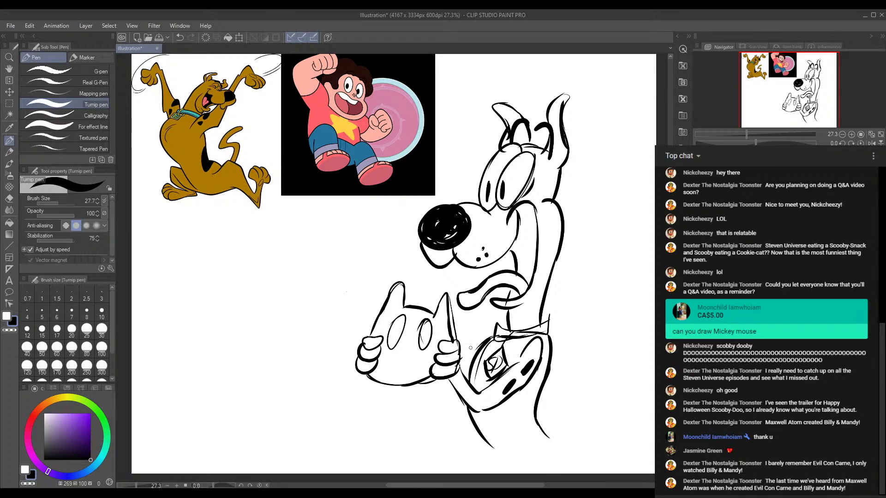
# Draw the dog's second bent forearm beneath the cat shape and add inner lines to both of its ears.
pyautogui.moveTo(409, 388)
pyautogui.mouseDown()
pyautogui.moveTo(426, 411)
pyautogui.moveTo(459, 392)
pyautogui.mouseUp()
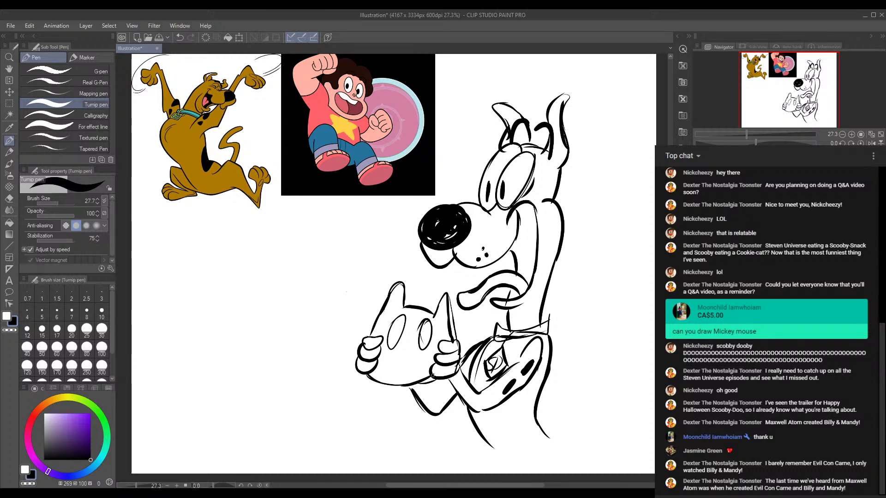
pyautogui.moveTo(423, 387)
pyautogui.mouseDown()
pyautogui.moveTo(434, 395)
pyautogui.moveTo(445, 379)
pyautogui.moveTo(428, 399)
pyautogui.mouseUp()
pyautogui.moveTo(555, 110); pyautogui.dragTo(564, 152)
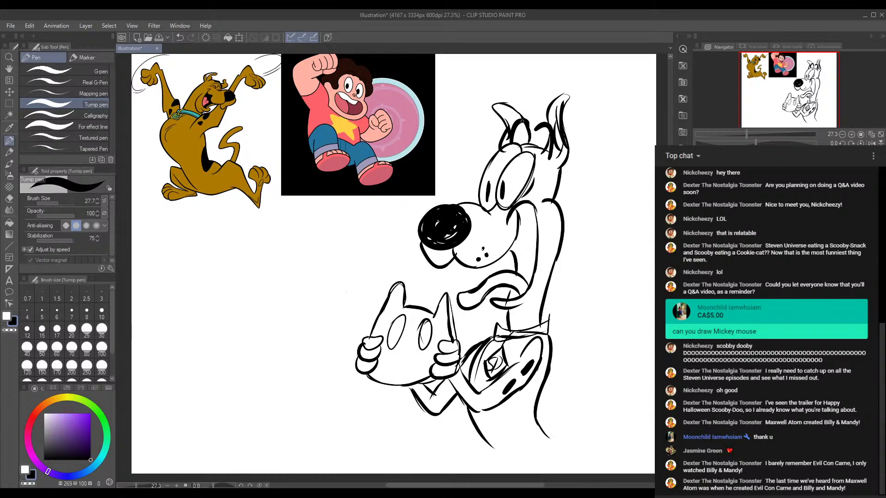
pyautogui.moveTo(519, 124); pyautogui.dragTo(524, 146)
pyautogui.moveTo(507, 112); pyautogui.dragTo(511, 121)
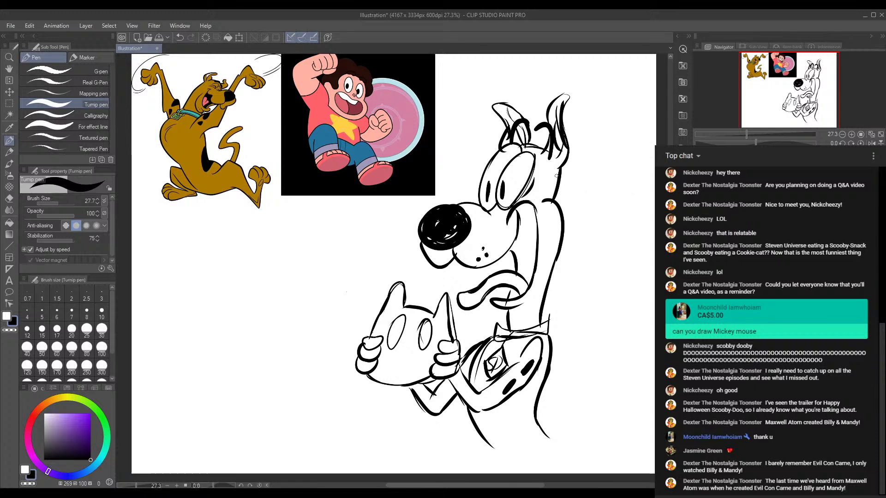
# Add small detail strokes along the dog's muzzle and inside the diamond tag on its collar.
pyautogui.moveTo(506, 249); pyautogui.dragTo(513, 262)
pyautogui.moveTo(525, 214); pyautogui.dragTo(524, 215)
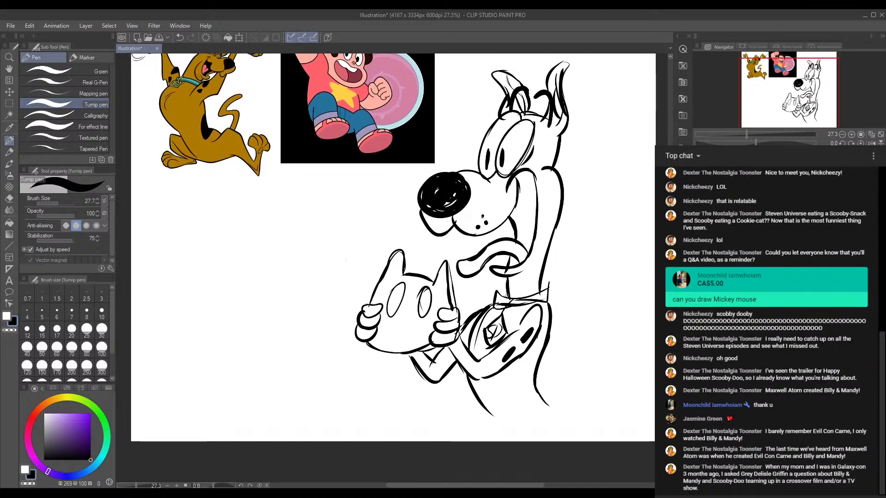
pyautogui.moveTo(500, 323); pyautogui.dragTo(495, 338)
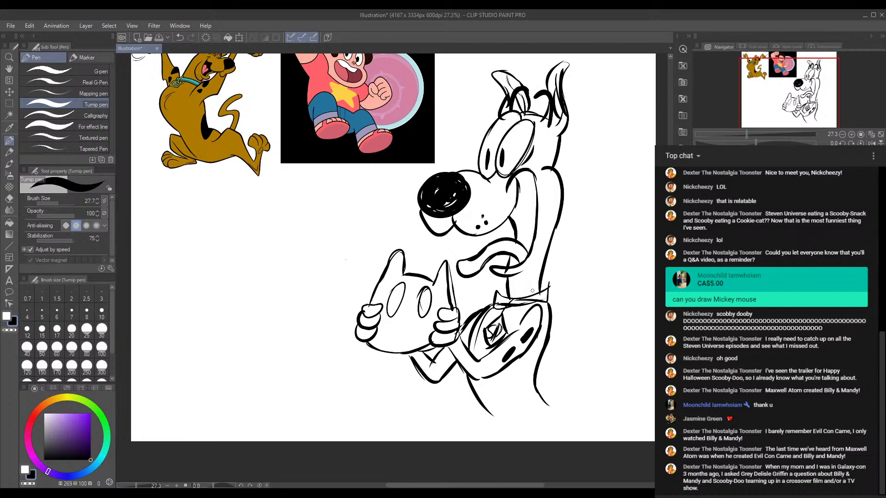
# Draw two curved eyebrows for Steven's face in the empty area below the Scooby-Doo reference image.
pyautogui.moveTo(458, 183); pyautogui.dragTo(474, 224)
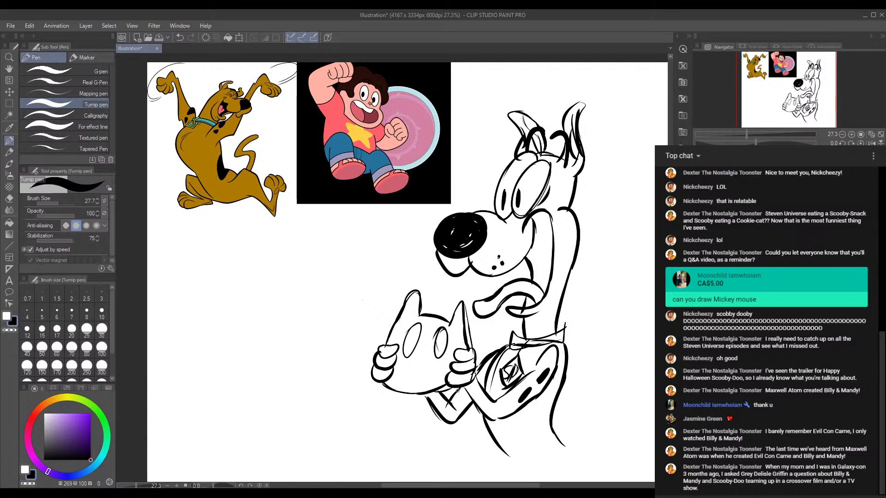
pyautogui.moveTo(503, 328)
pyautogui.mouseDown()
pyautogui.moveTo(467, 274)
pyautogui.moveTo(445, 284)
pyautogui.mouseUp()
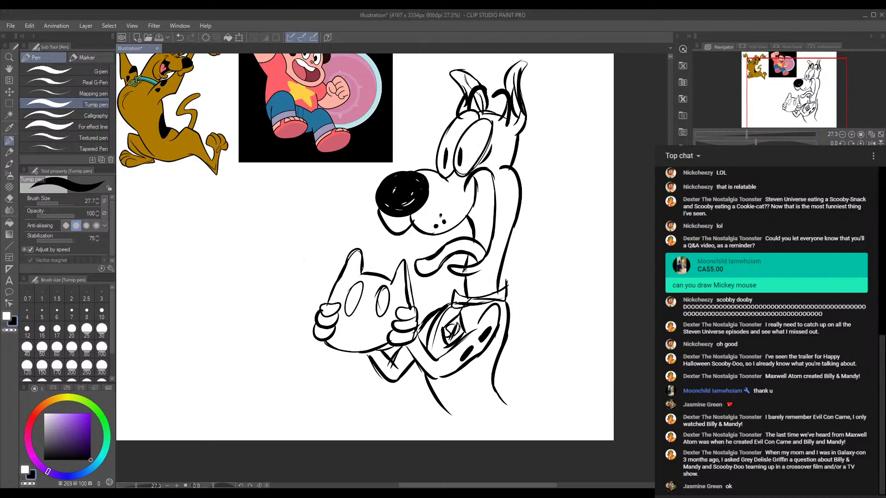
pyautogui.moveTo(353, 221); pyautogui.dragTo(395, 263)
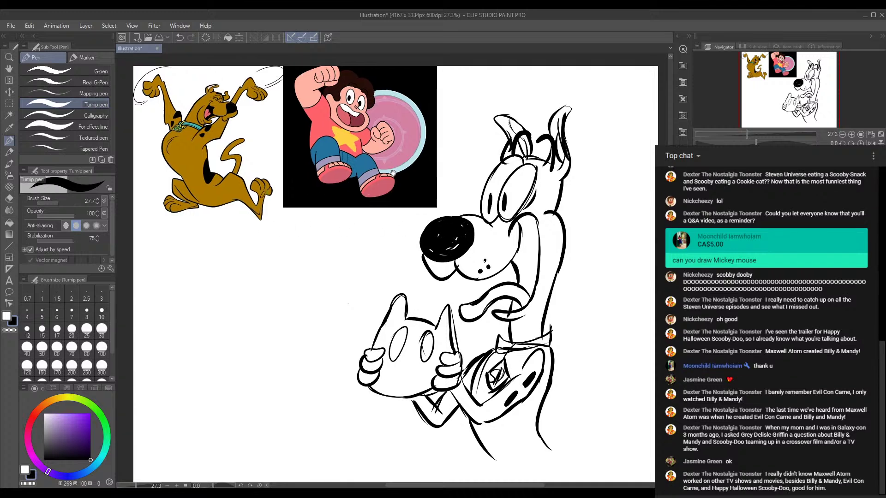
pyautogui.moveTo(276, 257); pyautogui.dragTo(329, 251)
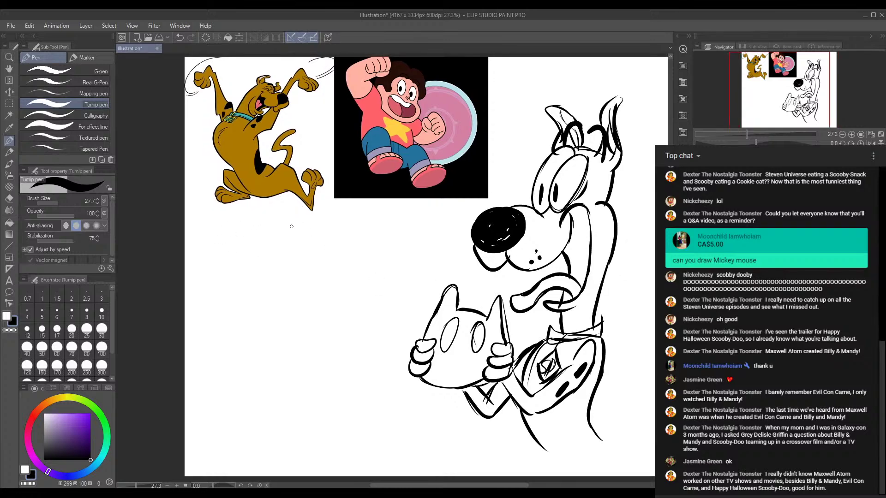
pyautogui.moveTo(291, 226)
pyautogui.mouseDown()
pyautogui.moveTo(280, 243)
pyautogui.moveTo(284, 258)
pyautogui.moveTo(308, 218)
pyautogui.moveTo(287, 225)
pyautogui.moveTo(304, 214)
pyautogui.moveTo(290, 255)
pyautogui.mouseUp()
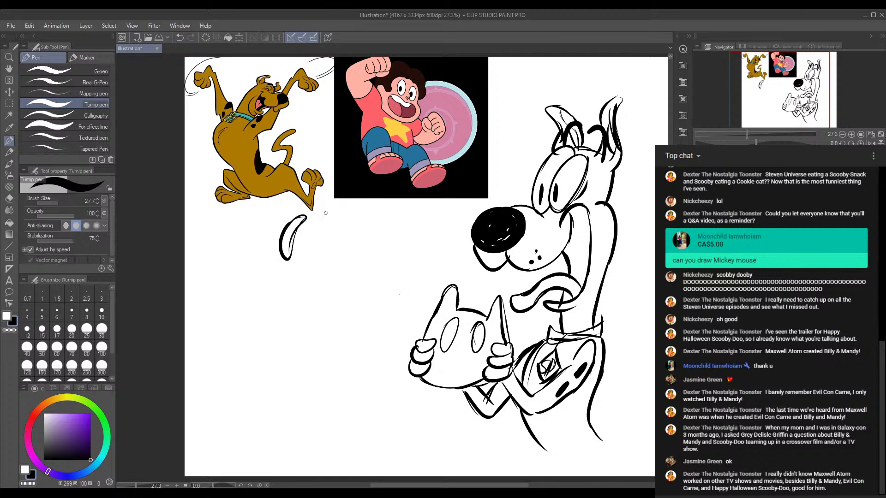
pyautogui.moveTo(342, 211)
pyautogui.mouseDown()
pyautogui.moveTo(320, 209)
pyautogui.moveTo(340, 230)
pyautogui.mouseUp()
# Move the Steven Universe reference image toward the dog's head and delete the Scooby-Doo reference image.
pyautogui.click(9, 91)
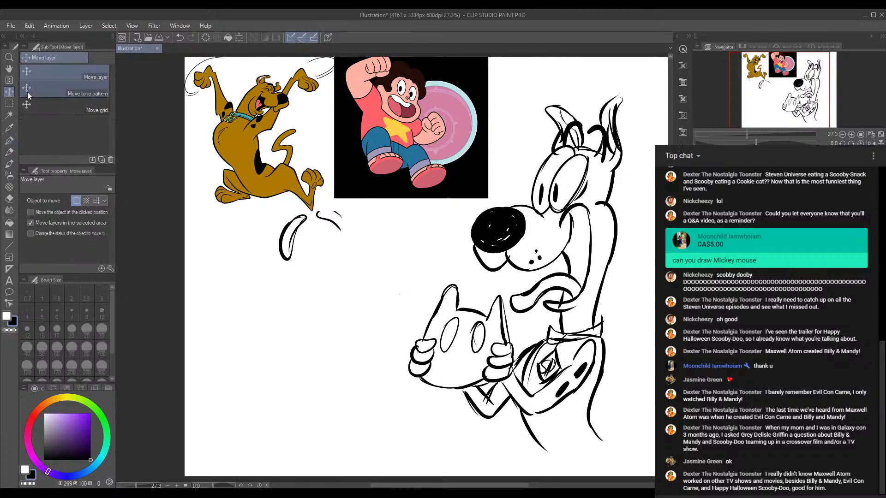
pyautogui.moveTo(478, 181); pyautogui.dragTo(536, 176)
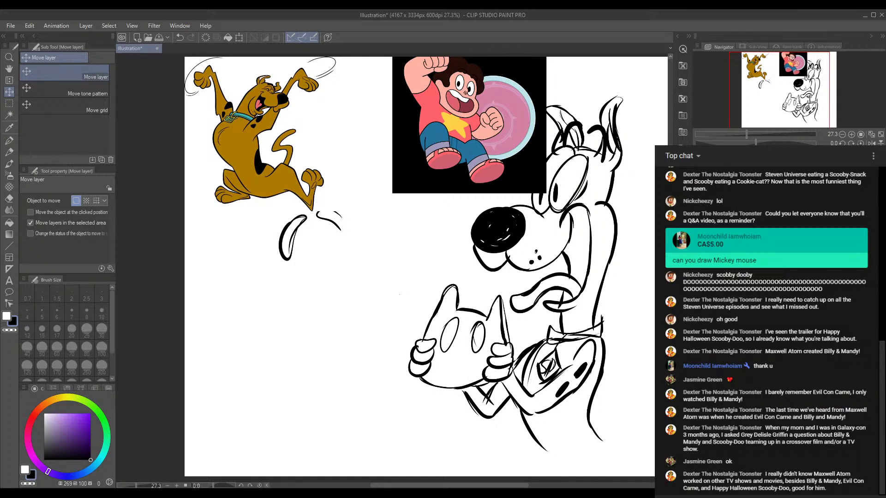
pyautogui.moveTo(315, 193); pyautogui.dragTo(324, 176)
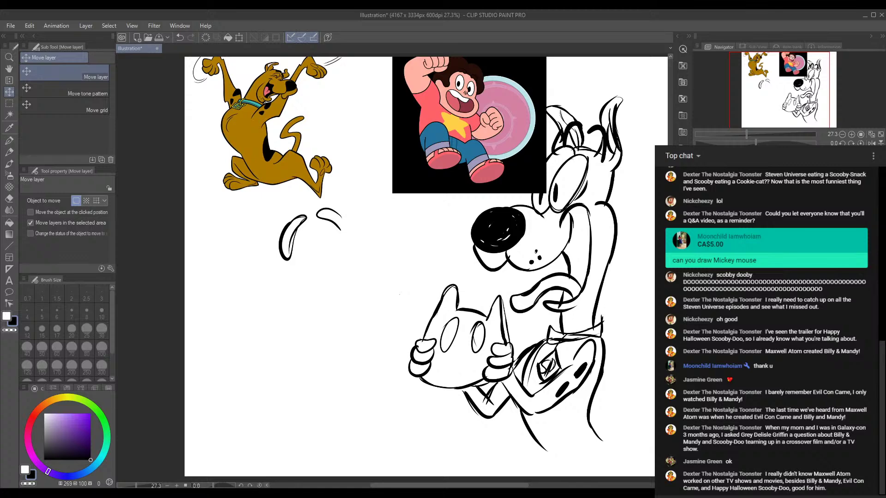
pyautogui.press('Delete')
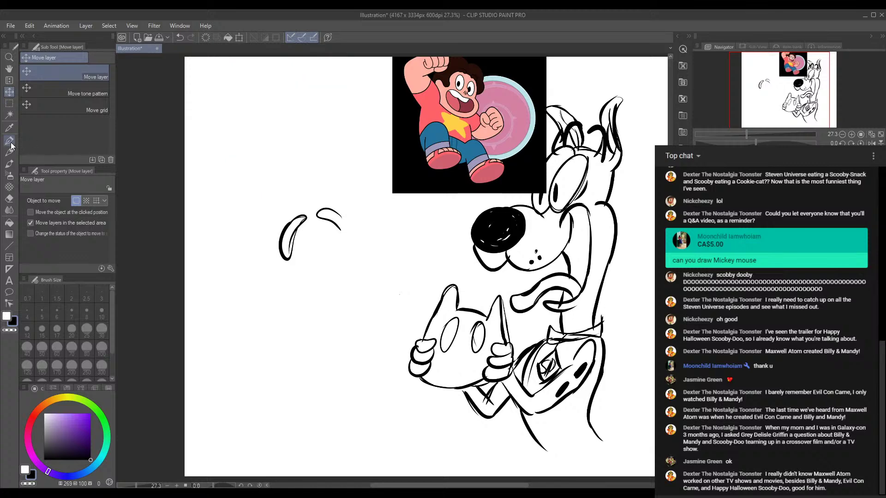
# Draw Steven's two overlapping oval eyes, the side of his face with a rounded ear, his nose and the far cheek curve.
pyautogui.click(9, 141)
pyautogui.moveTo(326, 216)
pyautogui.mouseDown()
pyautogui.moveTo(346, 219)
pyautogui.moveTo(350, 237)
pyautogui.moveTo(340, 214)
pyautogui.moveTo(325, 217)
pyautogui.moveTo(298, 262)
pyautogui.moveTo(310, 292)
pyautogui.moveTo(333, 266)
pyautogui.moveTo(333, 228)
pyautogui.moveTo(354, 250)
pyautogui.moveTo(328, 281)
pyautogui.mouseUp()
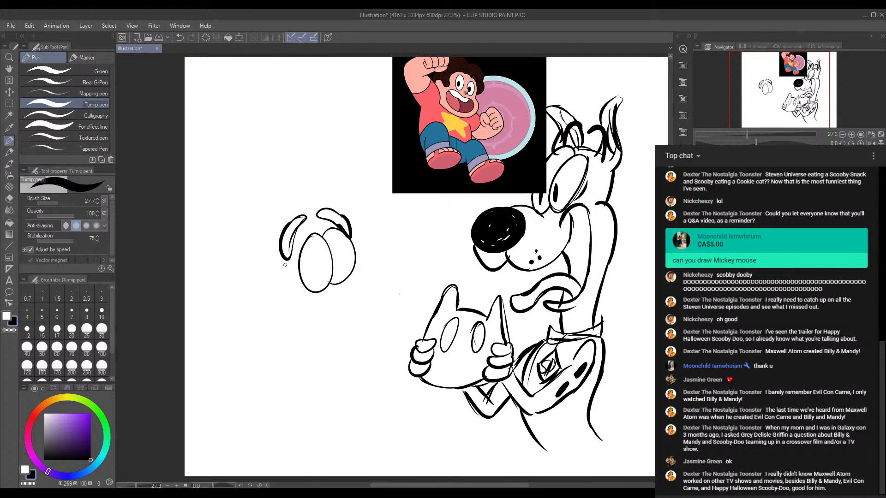
pyautogui.moveTo(284, 265)
pyautogui.mouseDown()
pyautogui.moveTo(285, 291)
pyautogui.moveTo(303, 314)
pyautogui.moveTo(286, 319)
pyautogui.moveTo(282, 297)
pyautogui.moveTo(282, 309)
pyautogui.moveTo(264, 299)
pyautogui.moveTo(261, 326)
pyautogui.moveTo(277, 330)
pyautogui.mouseUp()
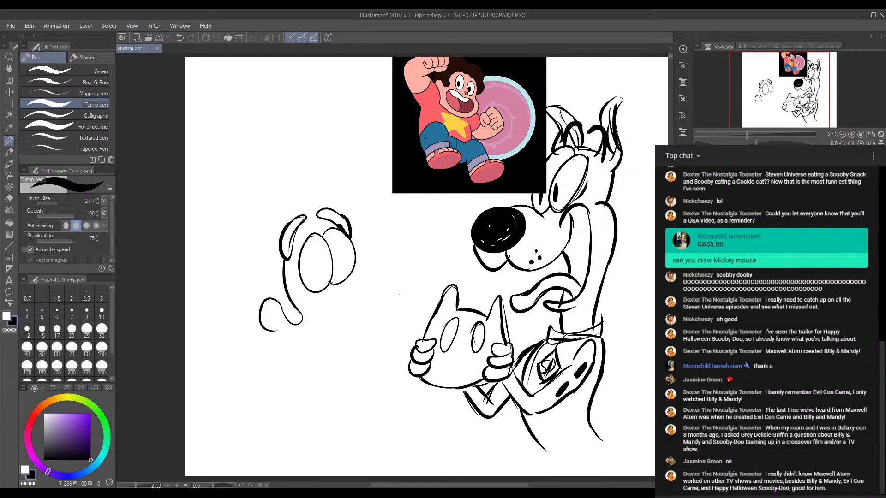
pyautogui.moveTo(330, 285)
pyautogui.mouseDown()
pyautogui.moveTo(341, 282)
pyautogui.moveTo(344, 317)
pyautogui.mouseUp()
pyautogui.moveTo(356, 263)
pyautogui.mouseDown()
pyautogui.moveTo(388, 265)
pyautogui.moveTo(361, 260)
pyautogui.moveTo(391, 279)
pyautogui.moveTo(391, 309)
pyautogui.mouseUp()
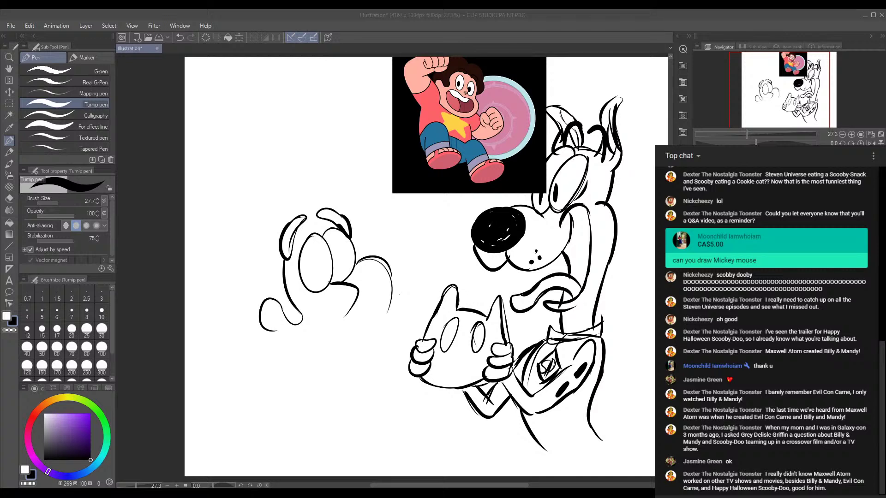
# Fill oval pupils in both of Steven's eyes and draw the forehead line joining his eyebrows.
pyautogui.hotkey('alt', 'Tab')
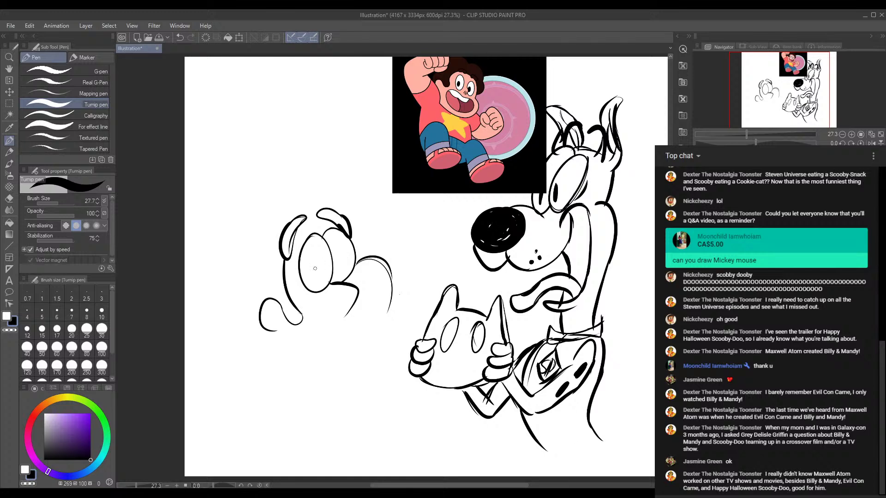
pyautogui.moveTo(315, 268)
pyautogui.mouseDown()
pyautogui.moveTo(323, 280)
pyautogui.moveTo(341, 269)
pyautogui.moveTo(338, 258)
pyautogui.moveTo(341, 273)
pyautogui.moveTo(339, 254)
pyautogui.moveTo(339, 263)
pyautogui.mouseUp()
pyautogui.moveTo(323, 211); pyautogui.dragTo(303, 220)
pyautogui.moveTo(277, 331); pyautogui.dragTo(301, 344)
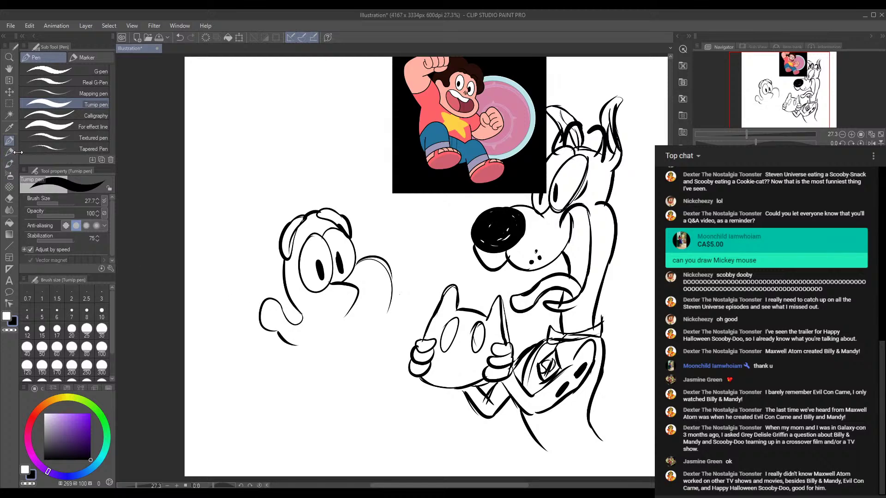
pyautogui.click(9, 198)
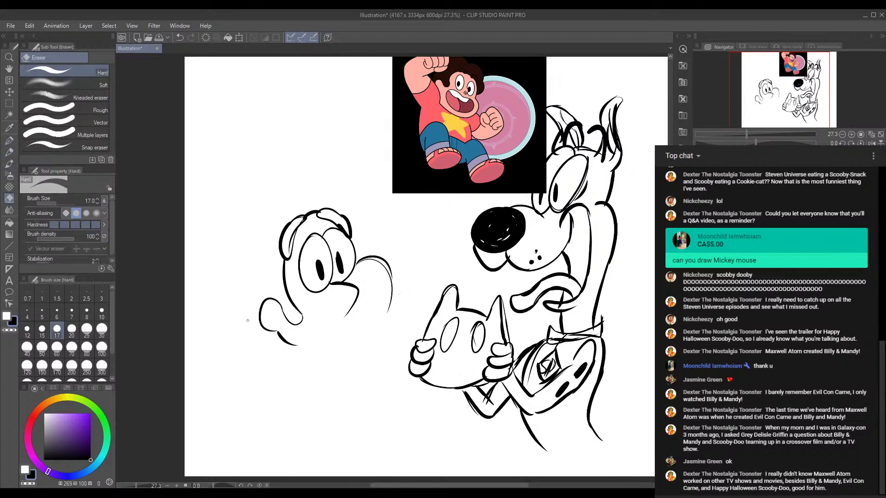
pyautogui.moveTo(277, 330); pyautogui.dragTo(297, 342)
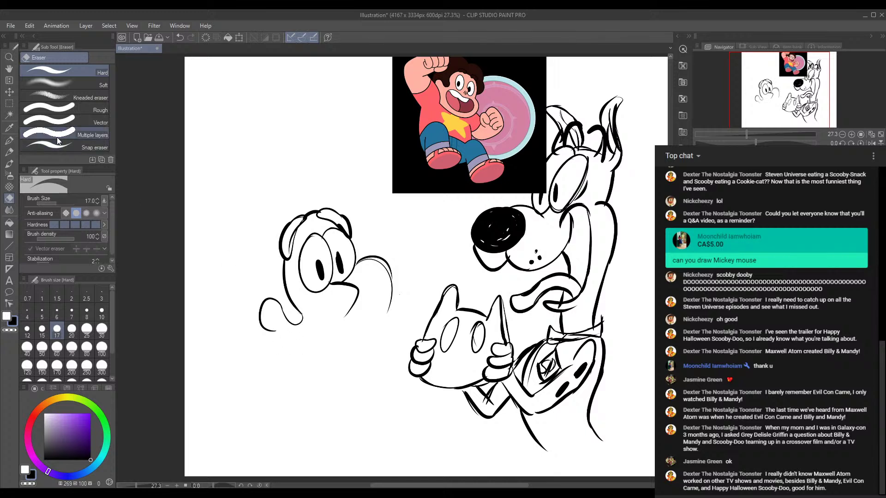
pyautogui.click(9, 143)
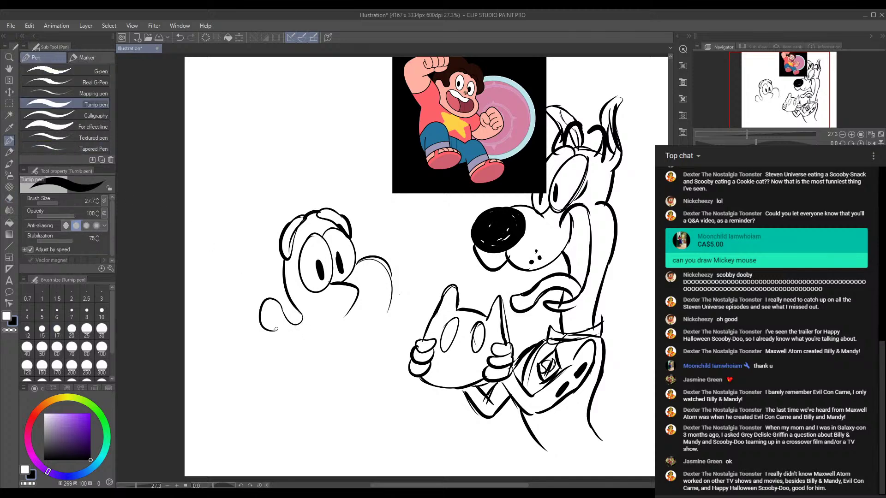
# Draw Steven's rounded jaw from the ear to the far cheek, with a curled cheek line and a smile.
pyautogui.moveTo(277, 331); pyautogui.dragTo(310, 353)
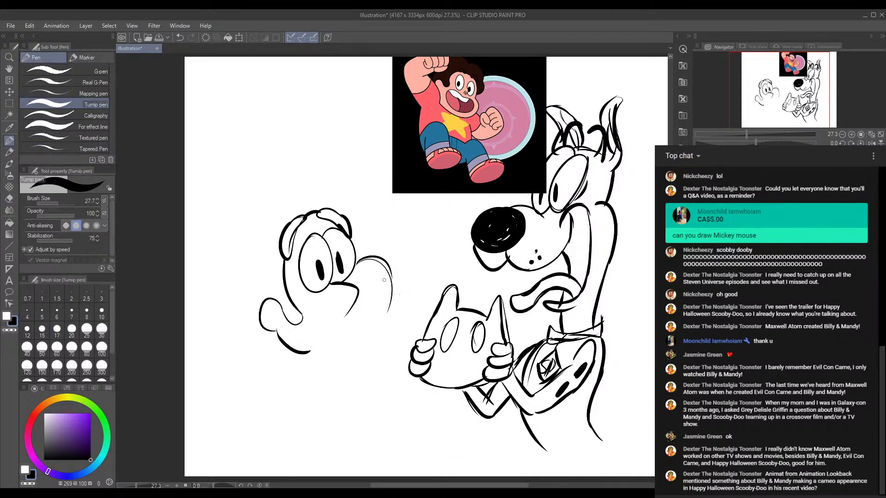
pyautogui.moveTo(390, 272); pyautogui.dragTo(376, 324)
pyautogui.moveTo(392, 294)
pyautogui.mouseDown()
pyautogui.moveTo(364, 339)
pyautogui.moveTo(384, 310)
pyautogui.moveTo(367, 332)
pyautogui.moveTo(376, 327)
pyautogui.moveTo(335, 351)
pyautogui.moveTo(351, 343)
pyautogui.moveTo(345, 348)
pyautogui.moveTo(308, 355)
pyautogui.mouseUp()
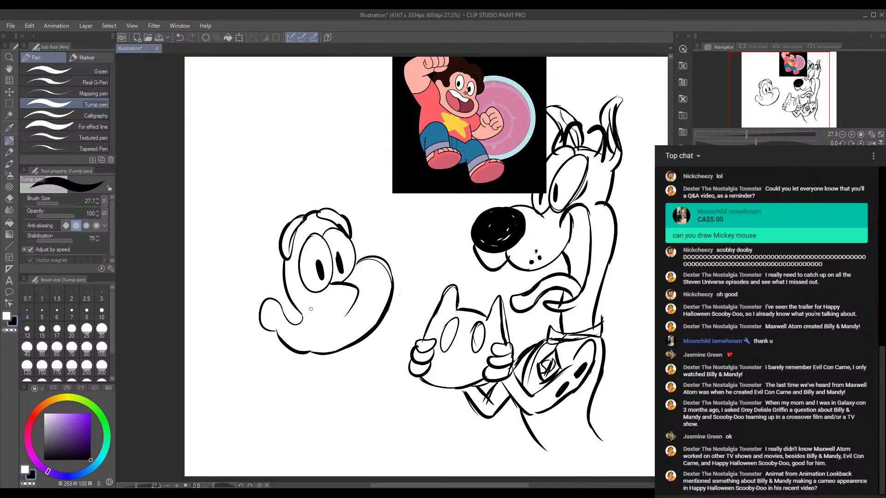
pyautogui.moveTo(307, 306)
pyautogui.mouseDown()
pyautogui.moveTo(323, 322)
pyautogui.moveTo(306, 338)
pyautogui.mouseUp()
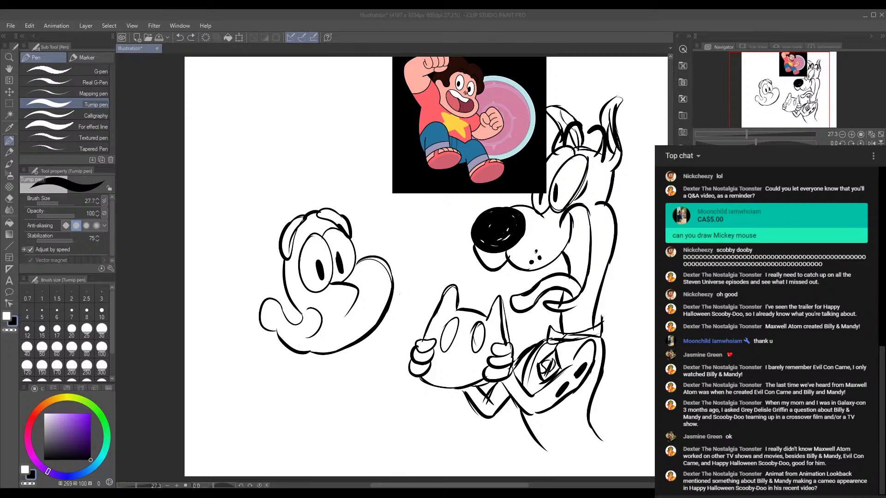
pyautogui.click(515, 428)
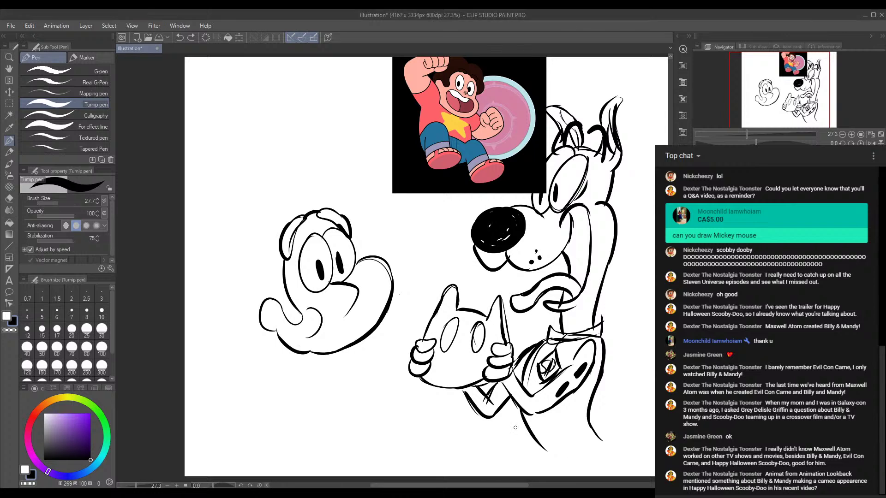
pyautogui.moveTo(322, 320)
pyautogui.mouseDown()
pyautogui.moveTo(342, 328)
pyautogui.moveTo(371, 297)
pyautogui.moveTo(347, 338)
pyautogui.mouseUp()
# Draw the bumpy curly hair outline around Steven's head and short hatching strokes beneath his nose.
pyautogui.moveTo(286, 195)
pyautogui.mouseDown()
pyautogui.moveTo(279, 189)
pyautogui.moveTo(256, 256)
pyautogui.moveTo(267, 321)
pyautogui.mouseUp()
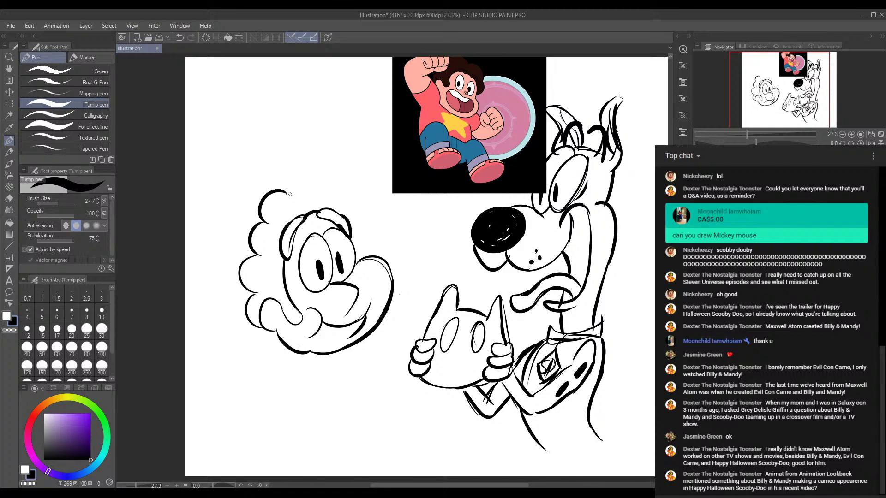
pyautogui.moveTo(287, 195)
pyautogui.mouseDown()
pyautogui.moveTo(314, 173)
pyautogui.moveTo(335, 190)
pyautogui.moveTo(362, 236)
pyautogui.moveTo(362, 263)
pyautogui.mouseUp()
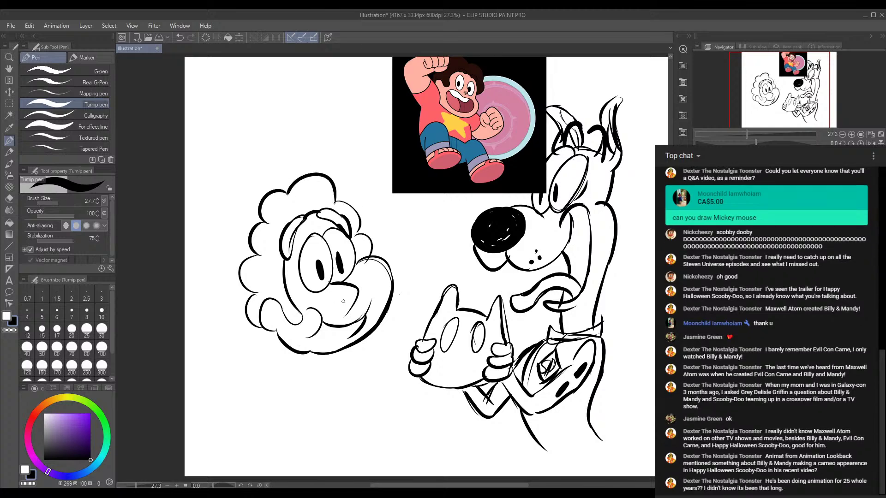
pyautogui.moveTo(350, 301); pyautogui.dragTo(343, 318)
# Select the whole sketch of Steven's head with a rectangular selection.
pyautogui.click(9, 115)
pyautogui.click(40, 113)
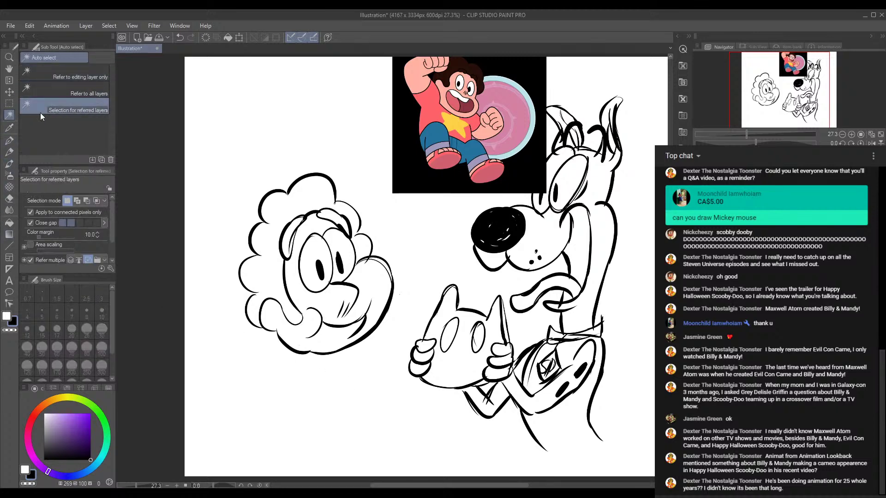
pyautogui.click(10, 104)
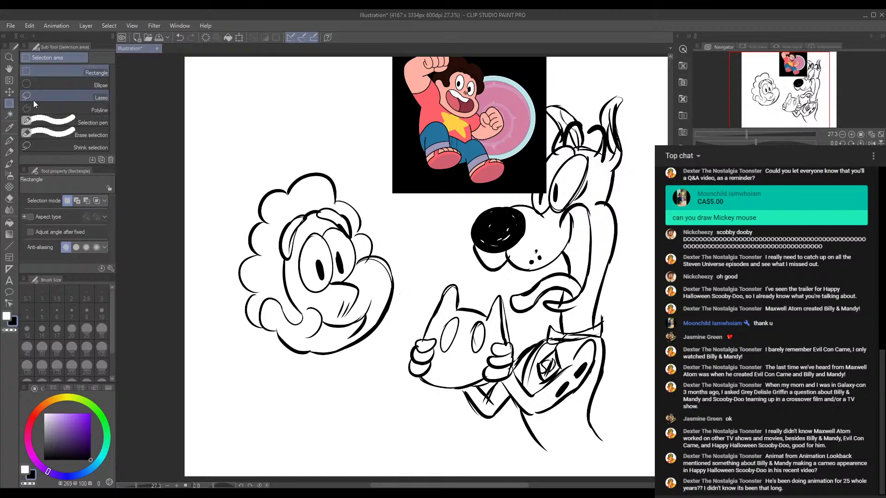
pyautogui.click(66, 146)
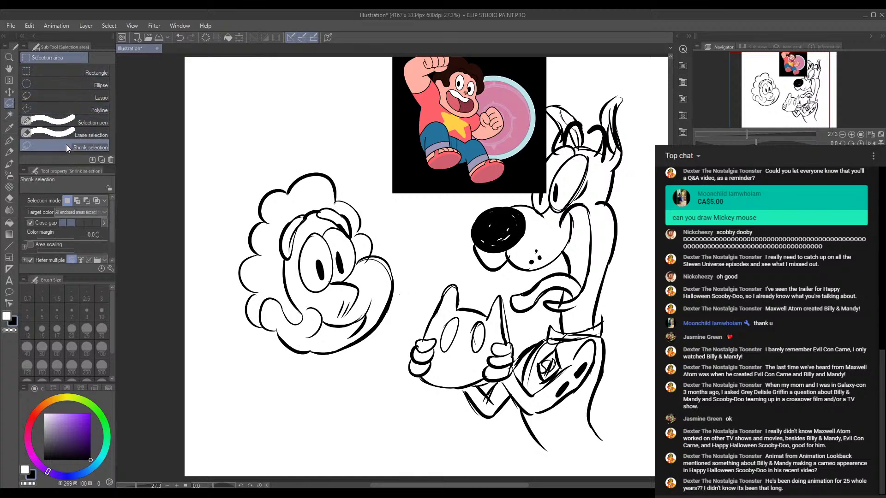
pyautogui.click(92, 71)
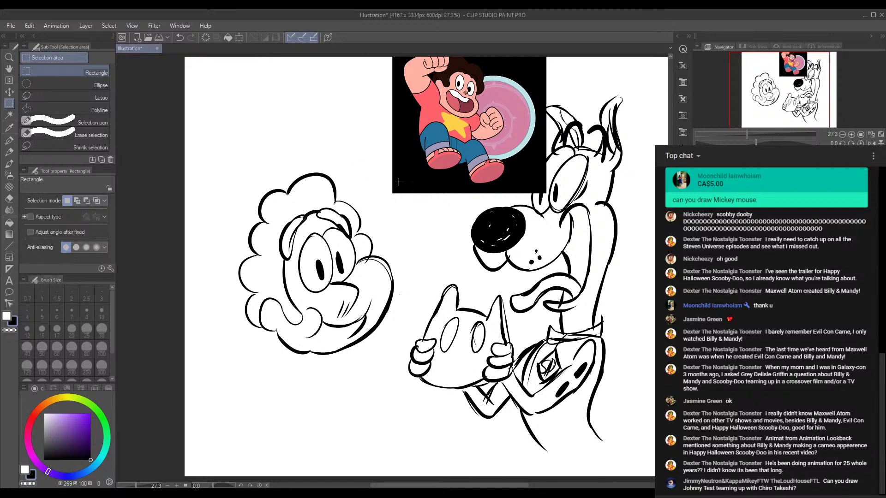
pyautogui.moveTo(208, 329)
pyautogui.mouseDown()
pyautogui.moveTo(392, 415)
pyautogui.moveTo(404, 397)
pyautogui.moveTo(399, 375)
pyautogui.mouseUp()
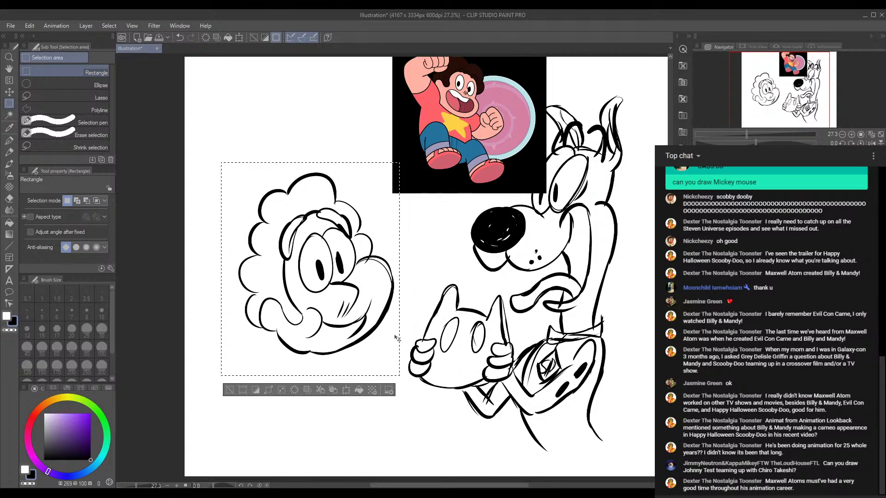
pyautogui.press('Delete')
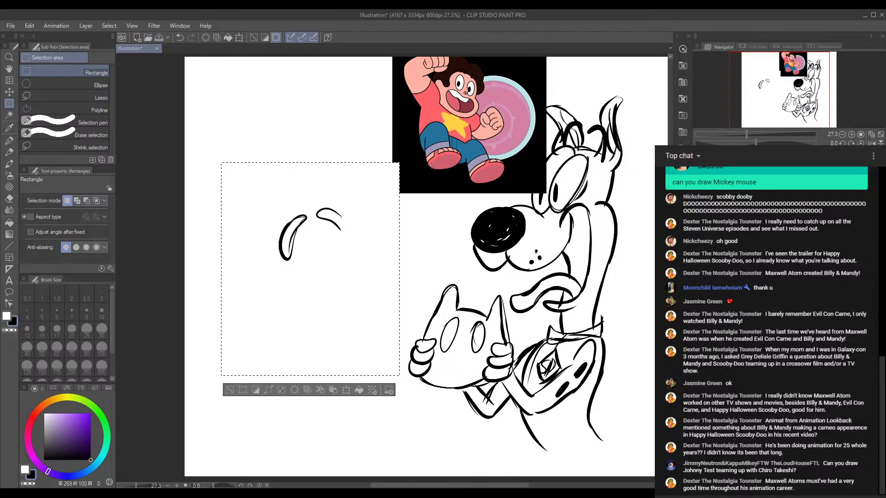
pyautogui.hotkey('ctrl', 'z')
pyautogui.hotkey('ctrl', 'd')
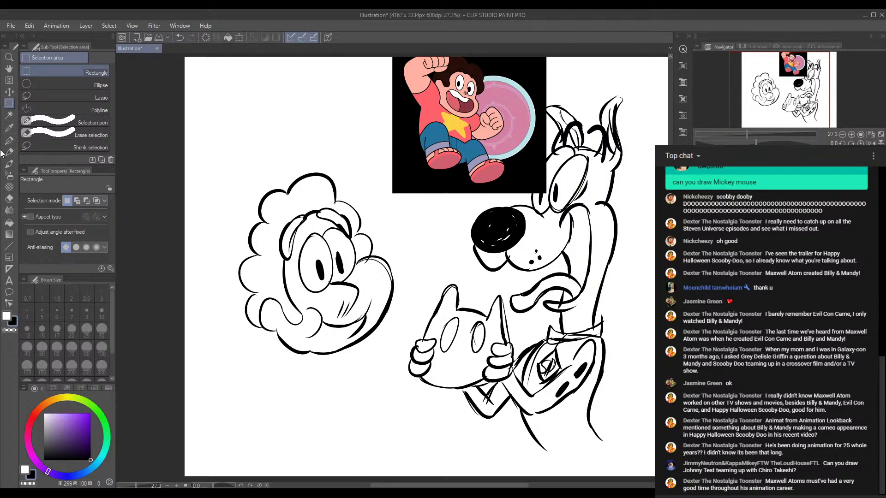
# Erase thin white streaks running diagonally down from the mouth of the Steven reference figure with the hard eraser.
pyautogui.click(10, 200)
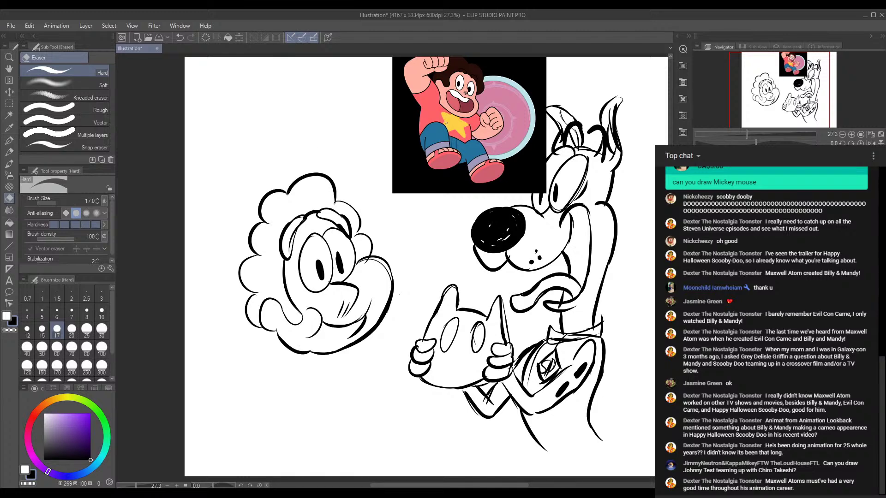
pyautogui.moveTo(446, 122)
pyautogui.mouseDown()
pyautogui.moveTo(412, 152)
pyautogui.moveTo(434, 129)
pyautogui.mouseUp()
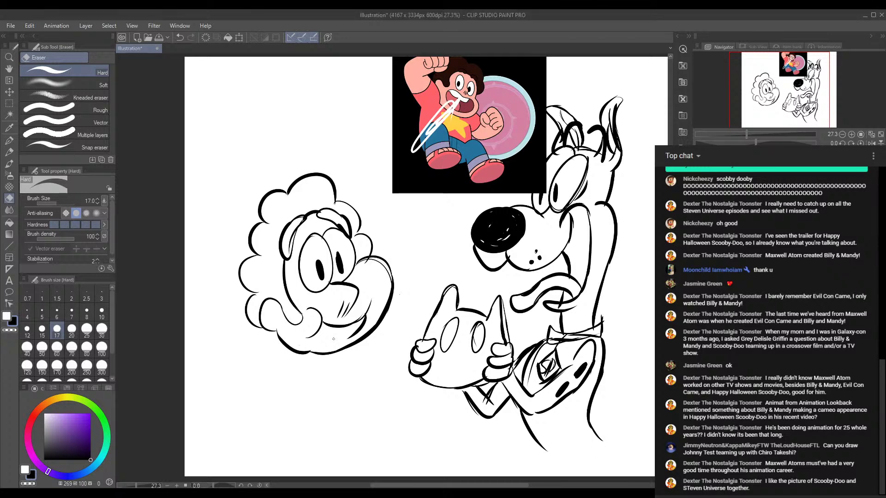
pyautogui.click(11, 143)
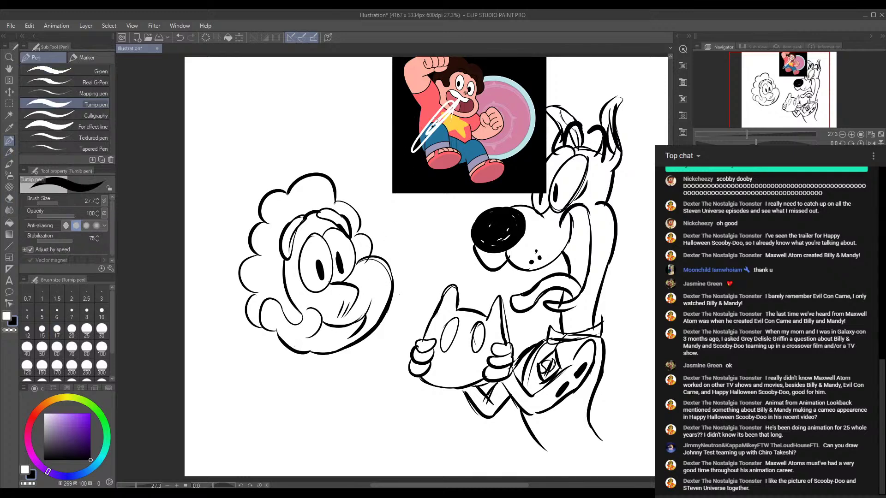
pyautogui.click(10, 198)
pyautogui.moveTo(461, 102)
pyautogui.mouseDown()
pyautogui.moveTo(427, 152)
pyautogui.moveTo(444, 111)
pyautogui.moveTo(406, 151)
pyautogui.moveTo(442, 125)
pyautogui.mouseUp()
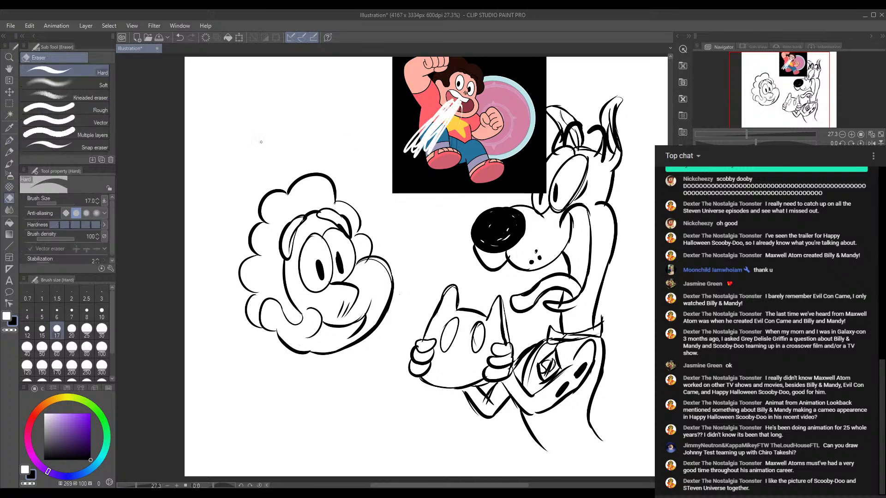
# Draw Steven's near shoulder, short sleeve and the upper chest lines beneath his jaw with the Turnip pen.
pyautogui.click(9, 127)
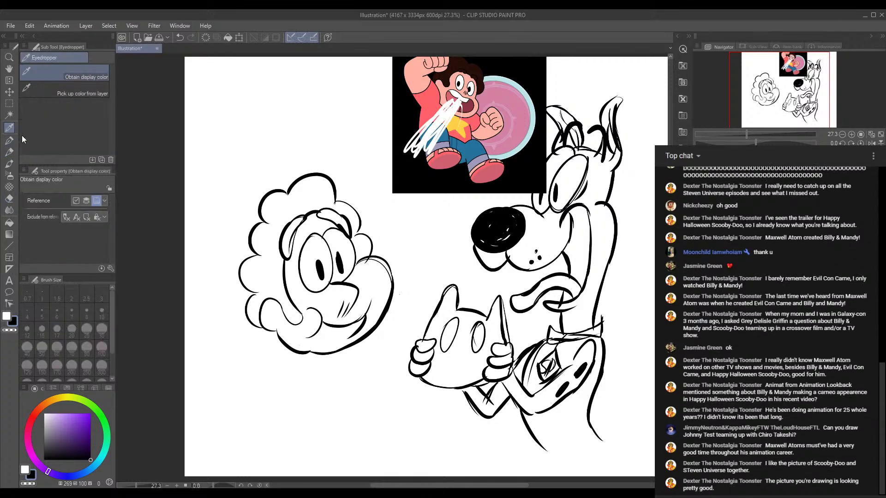
pyautogui.click(9, 140)
pyautogui.scroll(-3, 415, 265)
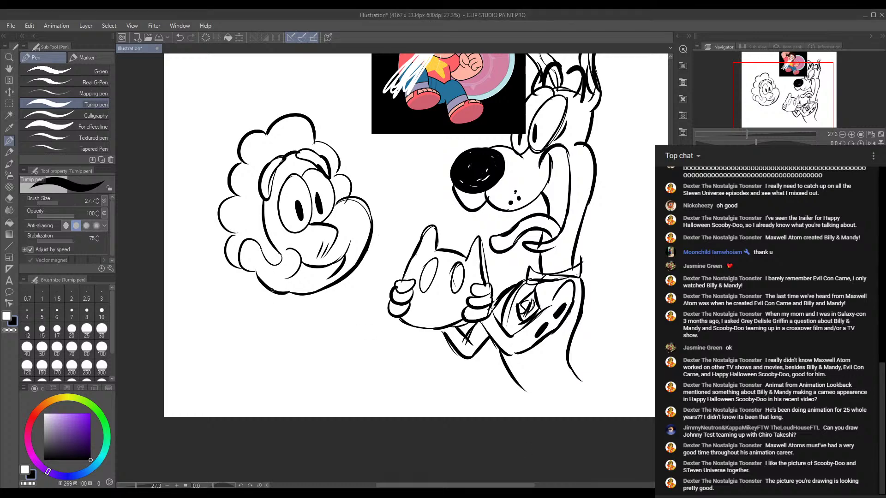
pyautogui.moveTo(268, 289)
pyautogui.mouseDown()
pyautogui.moveTo(254, 308)
pyautogui.moveTo(266, 334)
pyautogui.moveTo(303, 298)
pyautogui.moveTo(319, 322)
pyautogui.mouseUp()
pyautogui.moveTo(268, 330); pyautogui.dragTo(311, 342)
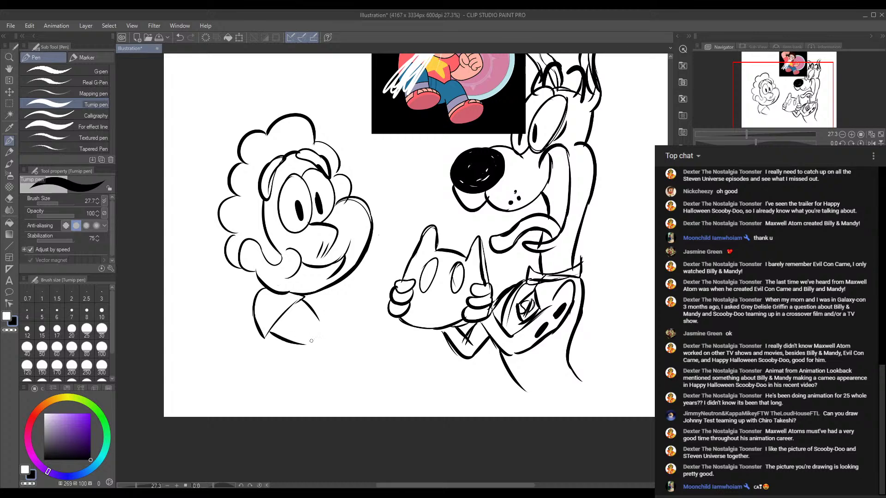
pyautogui.moveTo(303, 303); pyautogui.dragTo(322, 328)
# Draw Steven's thumb and a tilted rectangular box in front of his chest, with open flaps along its upper edge.
pyautogui.moveTo(373, 345)
pyautogui.mouseDown()
pyautogui.moveTo(357, 362)
pyautogui.moveTo(379, 354)
pyautogui.mouseUp()
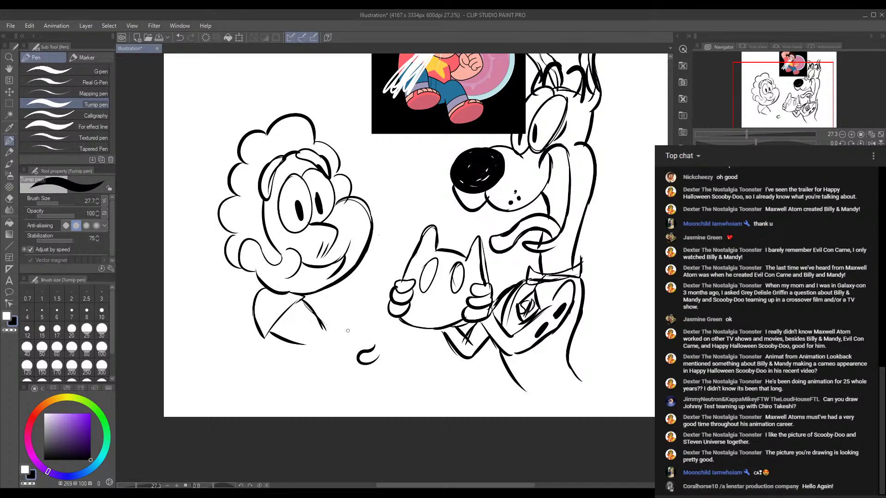
pyautogui.moveTo(356, 320)
pyautogui.mouseDown()
pyautogui.moveTo(287, 346)
pyautogui.moveTo(290, 392)
pyautogui.mouseUp()
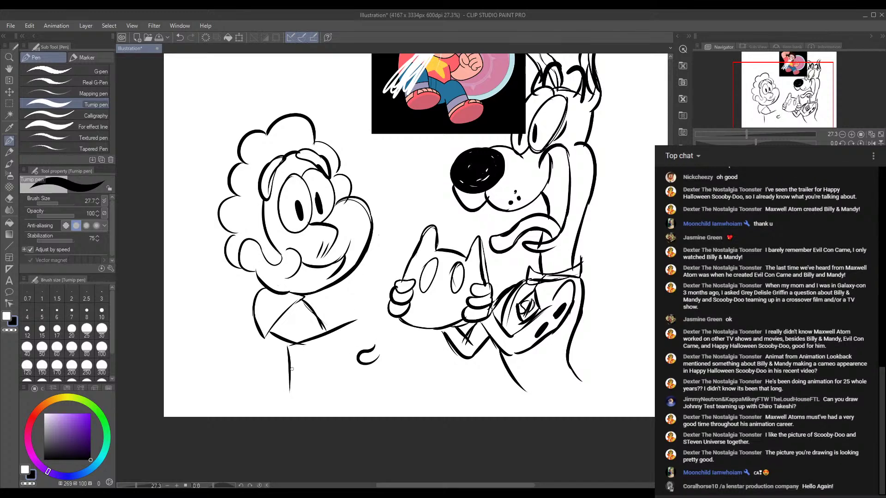
pyautogui.moveTo(353, 322)
pyautogui.mouseDown()
pyautogui.moveTo(371, 315)
pyautogui.moveTo(372, 349)
pyautogui.mouseUp()
pyautogui.moveTo(289, 384)
pyautogui.mouseDown()
pyautogui.moveTo(292, 411)
pyautogui.moveTo(364, 396)
pyautogui.mouseUp()
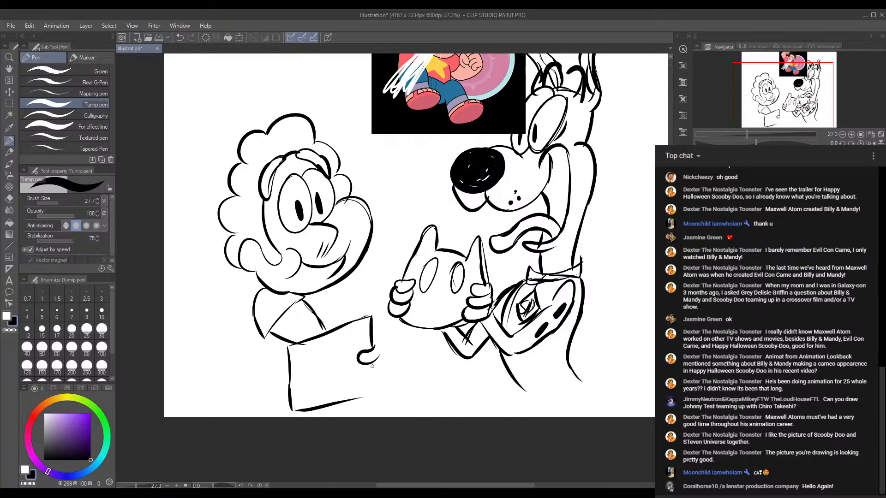
pyautogui.moveTo(372, 365)
pyautogui.mouseDown()
pyautogui.moveTo(371, 363)
pyautogui.moveTo(377, 404)
pyautogui.moveTo(322, 413)
pyautogui.moveTo(353, 409)
pyautogui.moveTo(336, 406)
pyautogui.moveTo(355, 392)
pyautogui.moveTo(373, 402)
pyautogui.moveTo(338, 408)
pyautogui.mouseUp()
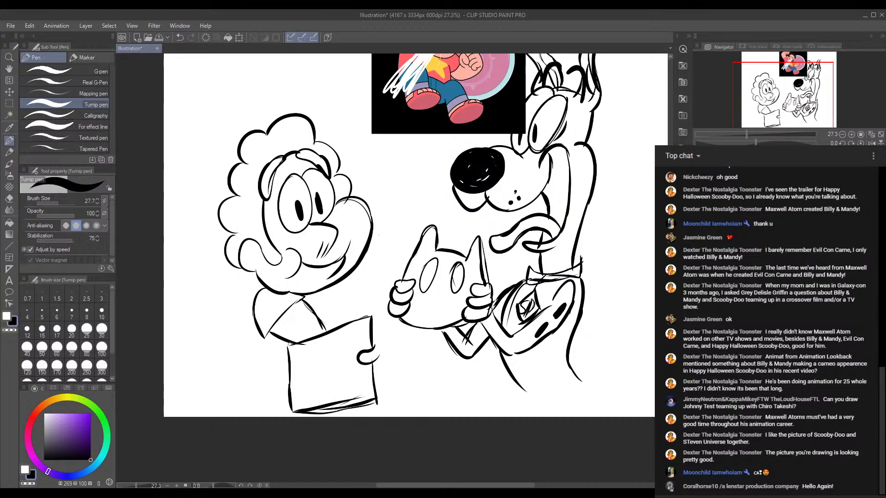
pyautogui.moveTo(286, 341)
pyautogui.mouseDown()
pyautogui.moveTo(270, 356)
pyautogui.moveTo(295, 360)
pyautogui.moveTo(307, 343)
pyautogui.moveTo(286, 347)
pyautogui.mouseUp()
pyautogui.moveTo(378, 312)
pyautogui.mouseDown()
pyautogui.moveTo(363, 306)
pyautogui.moveTo(346, 323)
pyautogui.mouseUp()
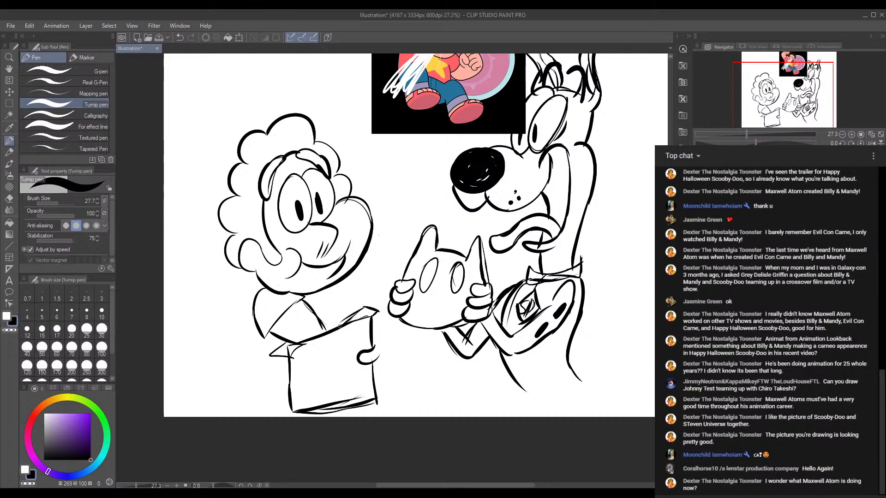
# Draw the fingers gripping the box's far edge, the far shoulder line, and Steven's near arm reaching behind the box.
pyautogui.moveTo(379, 239); pyautogui.dragTo(375, 298)
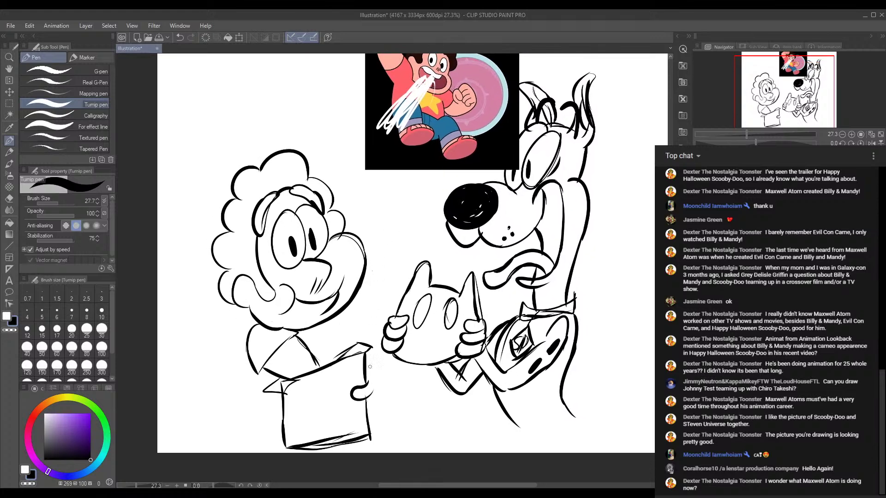
pyautogui.moveTo(365, 376)
pyautogui.mouseDown()
pyautogui.moveTo(354, 386)
pyautogui.moveTo(371, 401)
pyautogui.mouseUp()
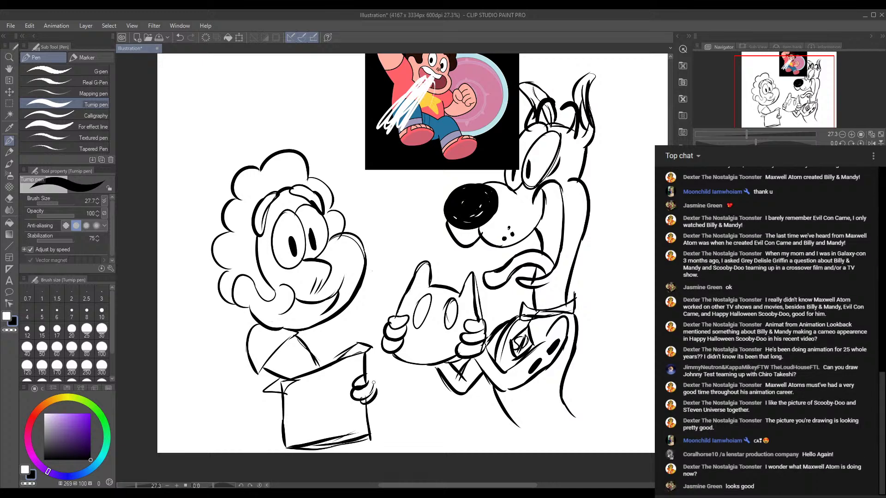
pyautogui.moveTo(346, 314); pyautogui.dragTo(358, 346)
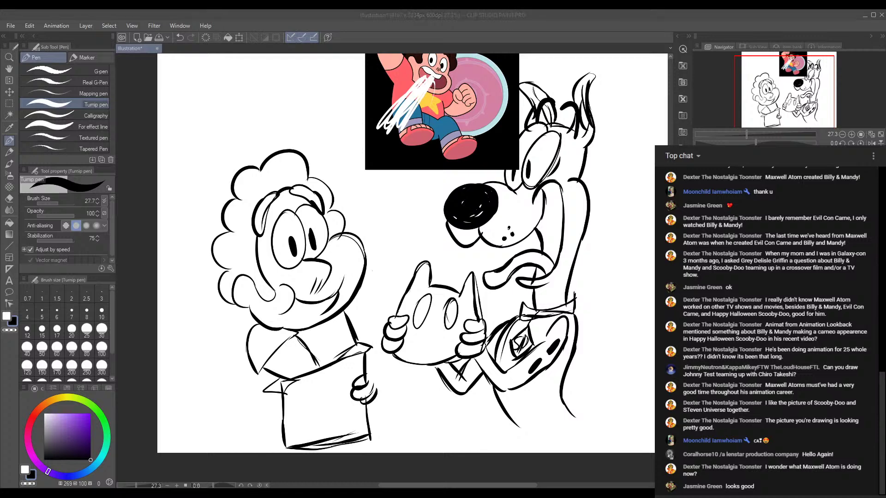
pyautogui.click(427, 426)
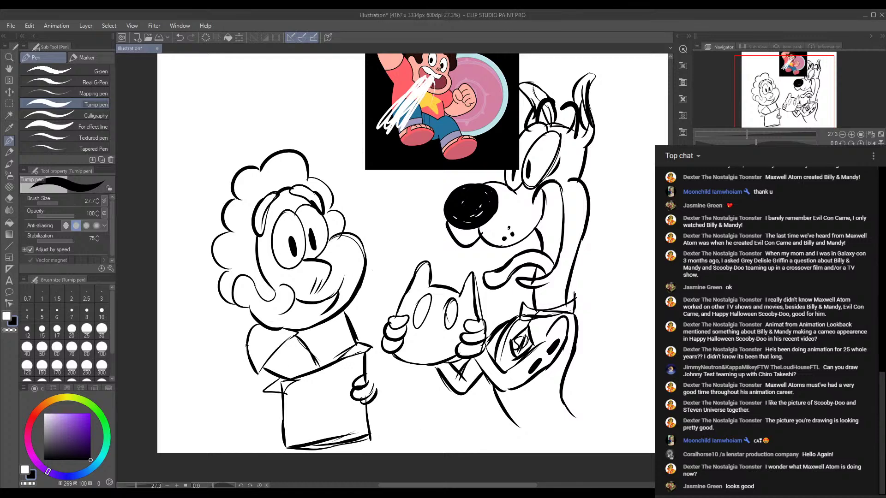
pyautogui.moveTo(247, 345)
pyautogui.mouseDown()
pyautogui.moveTo(234, 407)
pyautogui.moveTo(282, 412)
pyautogui.mouseUp()
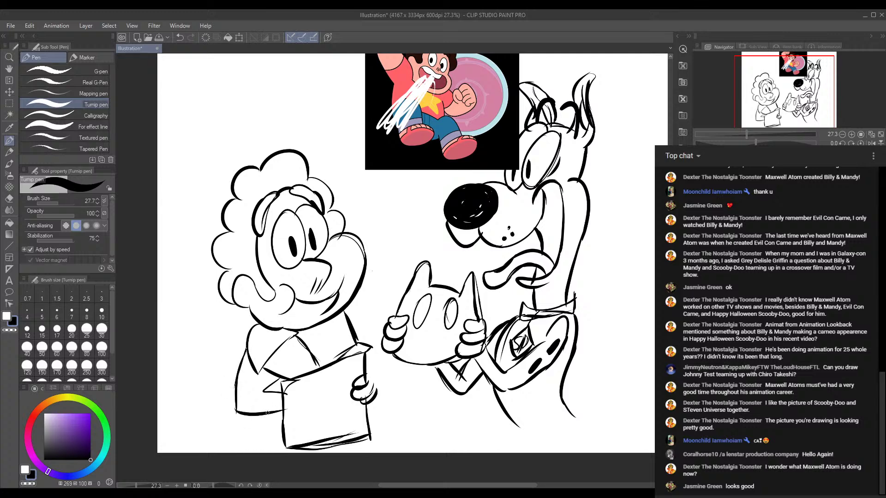
# Draw Steven's far short sleeve and the arm running down from it to the hand on the box.
pyautogui.moveTo(352, 304); pyautogui.dragTo(372, 329)
pyautogui.moveTo(368, 375); pyautogui.dragTo(371, 389)
pyautogui.moveTo(363, 331); pyautogui.dragTo(375, 362)
pyautogui.moveTo(364, 330)
pyautogui.mouseDown()
pyautogui.moveTo(372, 384)
pyautogui.moveTo(374, 375)
pyautogui.mouseUp()
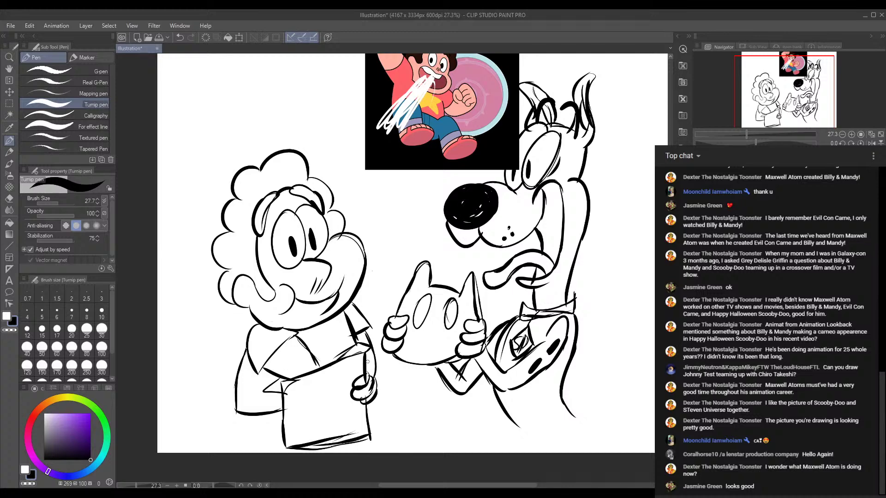
# Hand-letter "Scooby Snax" on the box front and draw the star's upper points on Steven's shirt above it.
pyautogui.moveTo(310, 383)
pyautogui.mouseDown()
pyautogui.moveTo(295, 405)
pyautogui.moveTo(312, 392)
pyautogui.moveTo(318, 398)
pyautogui.moveTo(318, 386)
pyautogui.moveTo(347, 390)
pyautogui.moveTo(304, 412)
pyautogui.moveTo(304, 427)
pyautogui.moveTo(327, 415)
pyautogui.moveTo(330, 427)
pyautogui.mouseUp()
pyautogui.click(330, 425)
pyautogui.moveTo(342, 412); pyautogui.dragTo(347, 422)
pyautogui.moveTo(347, 423)
pyautogui.mouseDown()
pyautogui.moveTo(349, 410)
pyautogui.moveTo(361, 423)
pyautogui.moveTo(343, 427)
pyautogui.mouseUp()
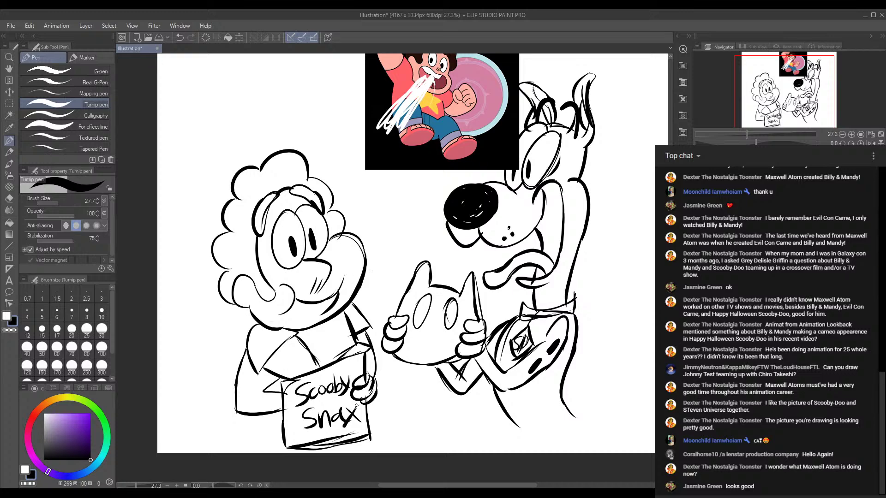
pyautogui.moveTo(347, 304); pyautogui.dragTo(366, 329)
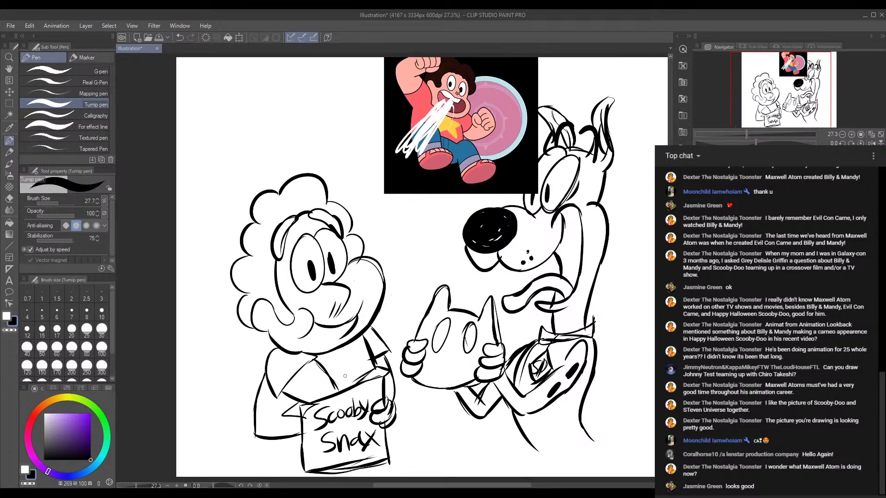
pyautogui.moveTo(337, 368)
pyautogui.mouseDown()
pyautogui.moveTo(341, 352)
pyautogui.moveTo(353, 374)
pyautogui.moveTo(369, 371)
pyautogui.mouseUp()
# Enlarge the hard eraser to 106.3 and erase the entire Steven reference image, including the remnants around Scooby-Doo's head.
pyautogui.moveTo(426, 247); pyautogui.dragTo(376, 248)
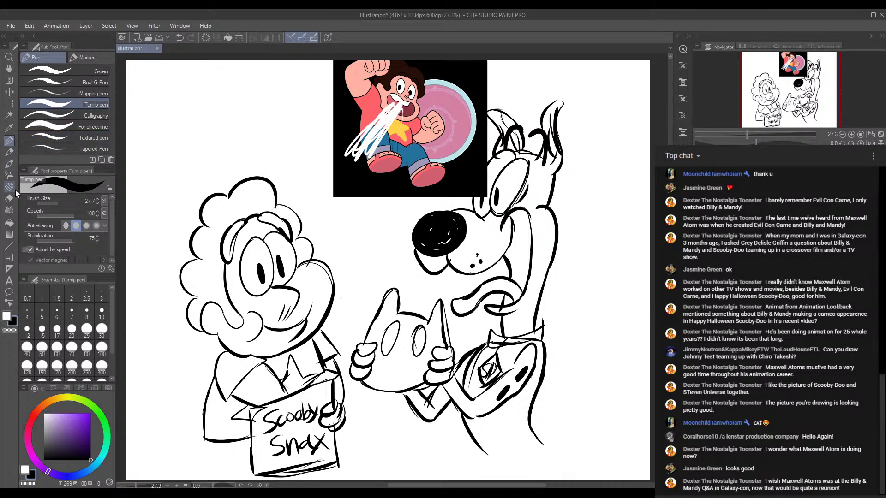
pyautogui.moveTo(339, 261)
pyautogui.mouseDown()
pyautogui.moveTo(329, 235)
pyautogui.moveTo(320, 261)
pyautogui.mouseUp()
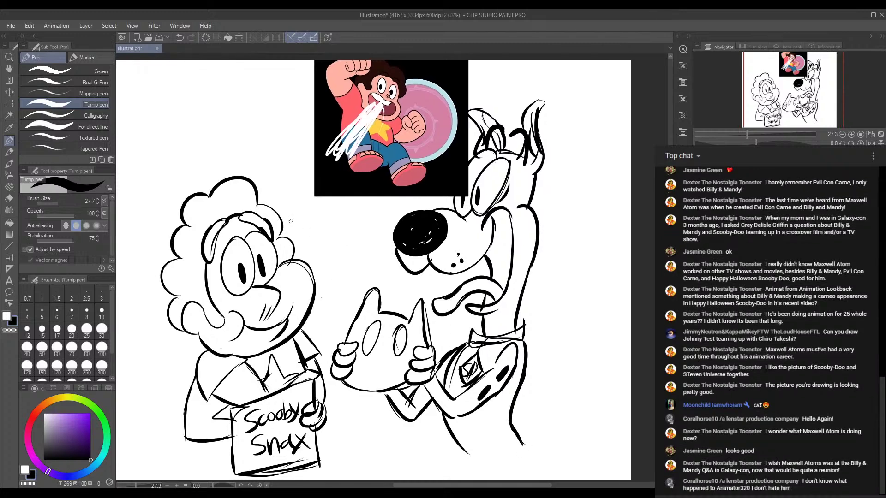
pyautogui.moveTo(219, 172)
pyautogui.mouseDown()
pyautogui.moveTo(253, 197)
pyautogui.moveTo(232, 179)
pyautogui.mouseUp()
pyautogui.click(9, 198)
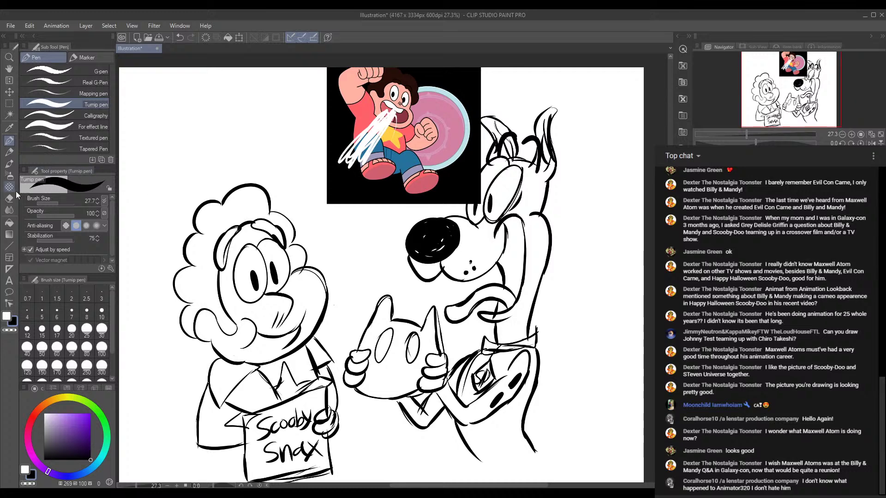
pyautogui.click(56, 201)
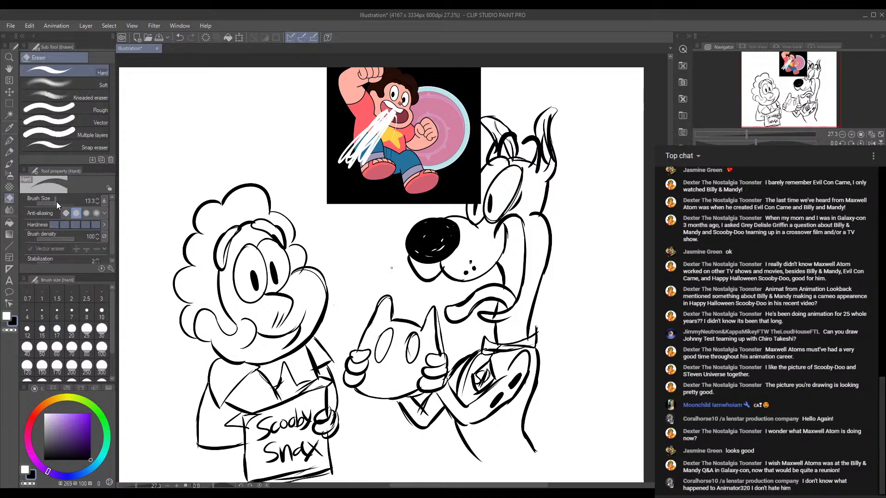
pyautogui.moveTo(335, 178)
pyautogui.mouseDown()
pyautogui.moveTo(341, 124)
pyautogui.moveTo(325, 89)
pyautogui.mouseUp()
pyautogui.hotkey('ctrl', 'z')
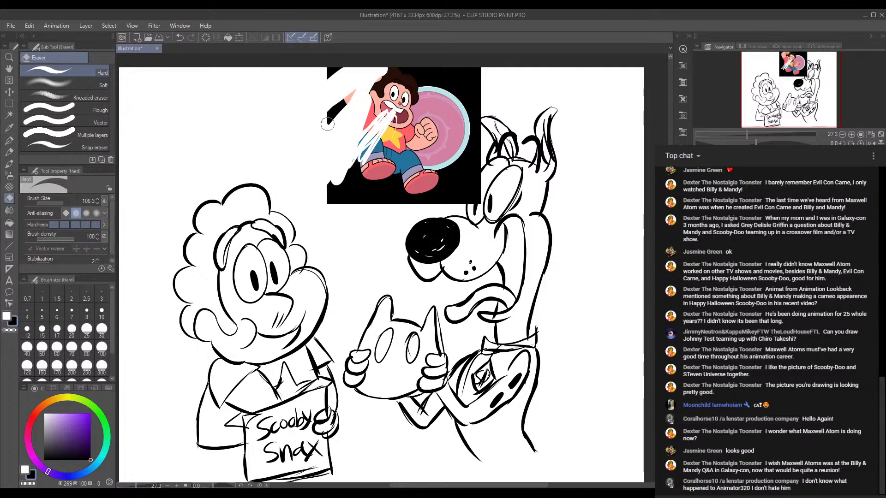
pyautogui.moveTo(329, 124)
pyautogui.mouseDown()
pyautogui.moveTo(337, 59)
pyautogui.moveTo(424, 72)
pyautogui.moveTo(324, 159)
pyautogui.moveTo(349, 106)
pyautogui.moveTo(397, 74)
pyautogui.moveTo(430, 83)
pyautogui.moveTo(327, 199)
pyautogui.moveTo(427, 94)
pyautogui.moveTo(450, 204)
pyautogui.moveTo(474, 187)
pyautogui.moveTo(480, 202)
pyautogui.moveTo(442, 199)
pyautogui.moveTo(453, 66)
pyautogui.moveTo(484, 71)
pyautogui.moveTo(447, 68)
pyautogui.moveTo(470, 74)
pyautogui.moveTo(367, 184)
pyautogui.moveTo(396, 119)
pyautogui.moveTo(374, 144)
pyautogui.moveTo(358, 203)
pyautogui.moveTo(334, 214)
pyautogui.moveTo(483, 99)
pyautogui.moveTo(440, 148)
pyautogui.moveTo(428, 126)
pyautogui.moveTo(441, 107)
pyautogui.moveTo(496, 87)
pyautogui.moveTo(444, 133)
pyautogui.moveTo(405, 200)
pyautogui.moveTo(370, 196)
pyautogui.moveTo(391, 190)
pyautogui.moveTo(418, 207)
pyautogui.moveTo(413, 188)
pyautogui.mouseUp()
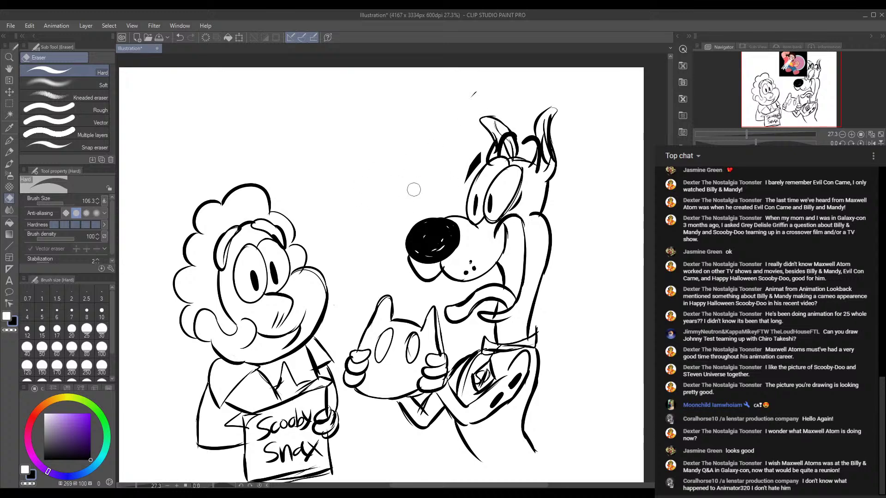
pyautogui.moveTo(498, 67)
pyautogui.mouseDown()
pyautogui.moveTo(470, 84)
pyautogui.moveTo(385, 219)
pyautogui.moveTo(456, 112)
pyautogui.moveTo(420, 146)
pyautogui.mouseUp()
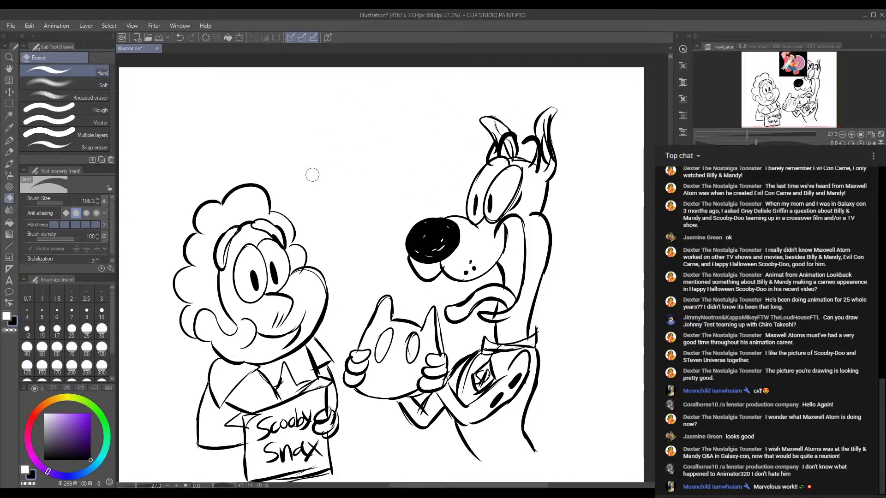
pyautogui.moveTo(411, 215)
pyautogui.mouseDown()
pyautogui.moveTo(460, 164)
pyautogui.moveTo(406, 148)
pyautogui.mouseUp()
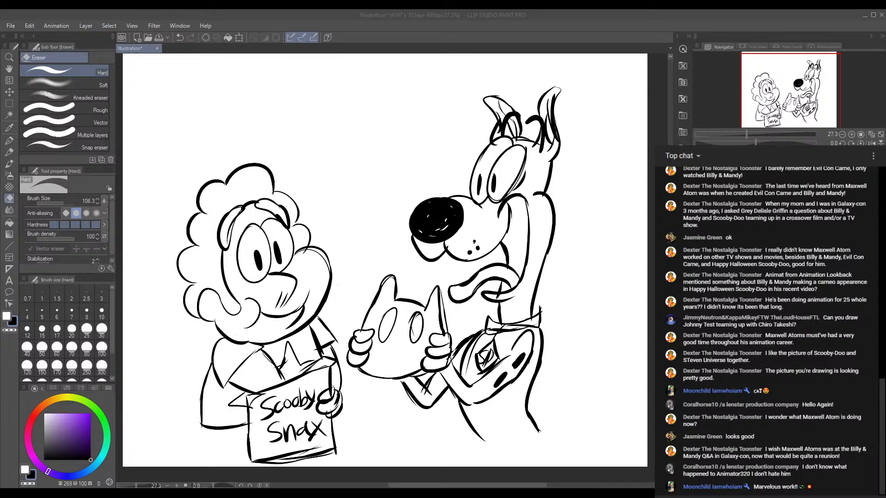
pyautogui.click(397, 364)
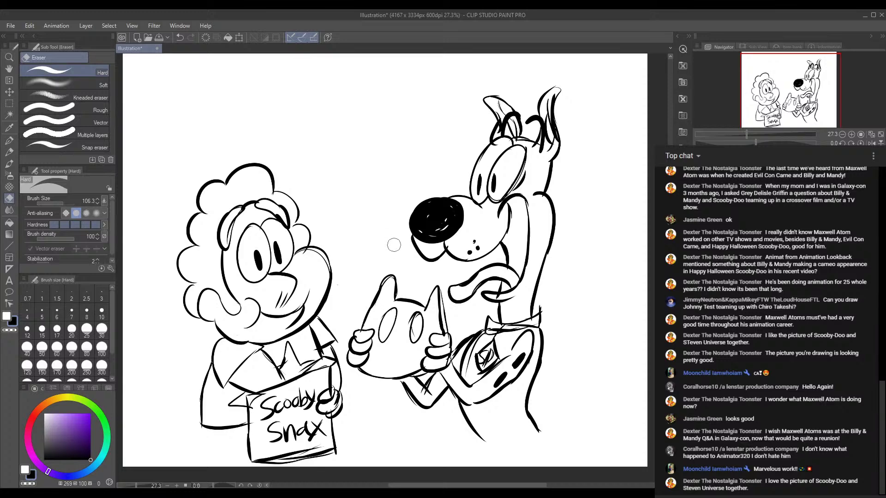
pyautogui.moveTo(272, 341); pyautogui.dragTo(282, 344)
pyautogui.click(10, 145)
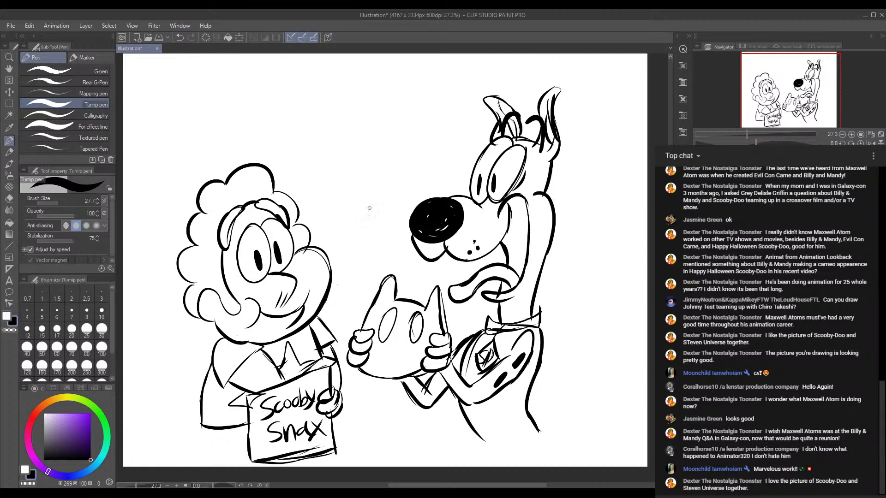
pyautogui.scroll(1, 387, 138)
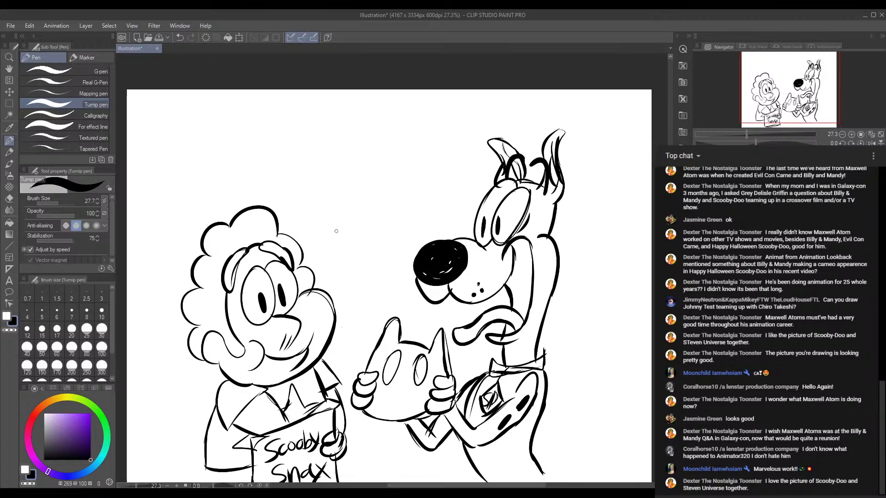
pyautogui.scroll(-1, 334, 171)
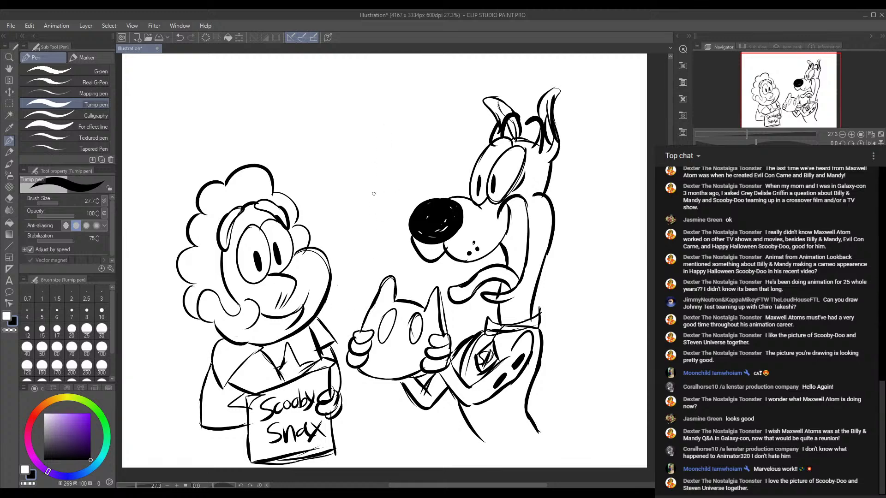
pyautogui.click(578, 492)
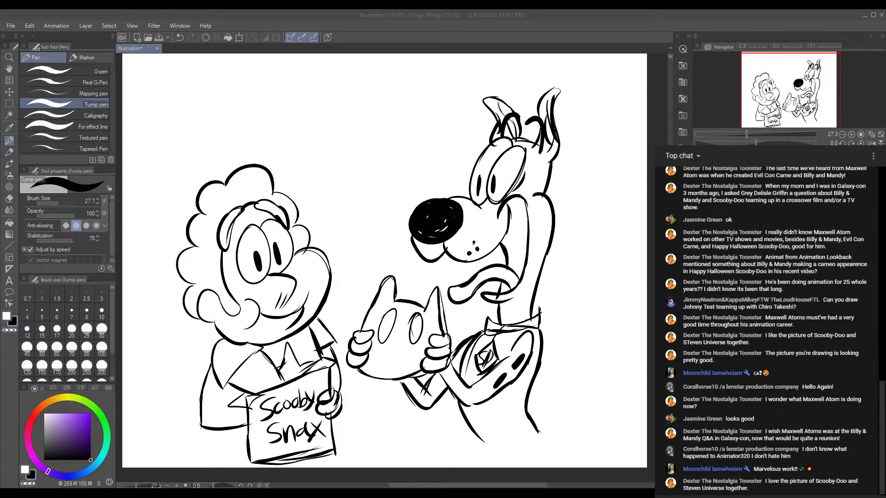
pyautogui.click(575, 487)
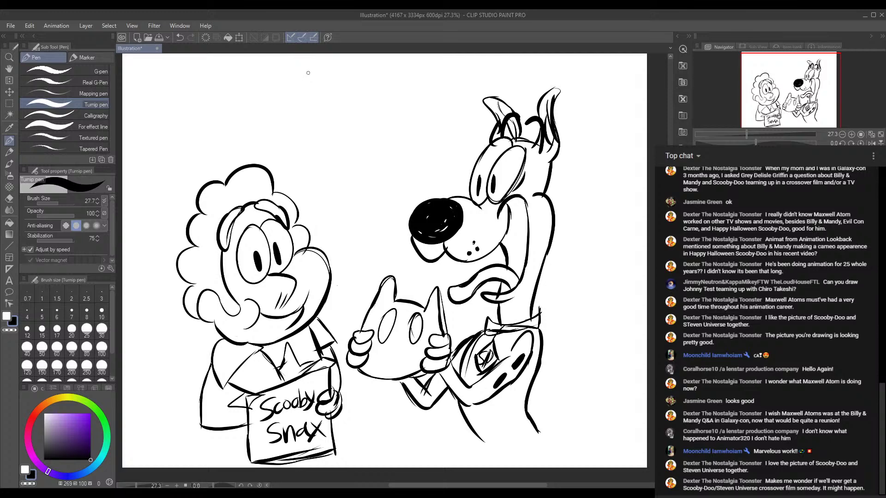
pyautogui.moveTo(308, 73)
pyautogui.mouseDown()
pyautogui.moveTo(270, 132)
pyautogui.moveTo(321, 109)
pyautogui.mouseUp()
pyautogui.hotkey('ctrl', 'z')
pyautogui.moveTo(383, 123); pyautogui.dragTo(392, 147)
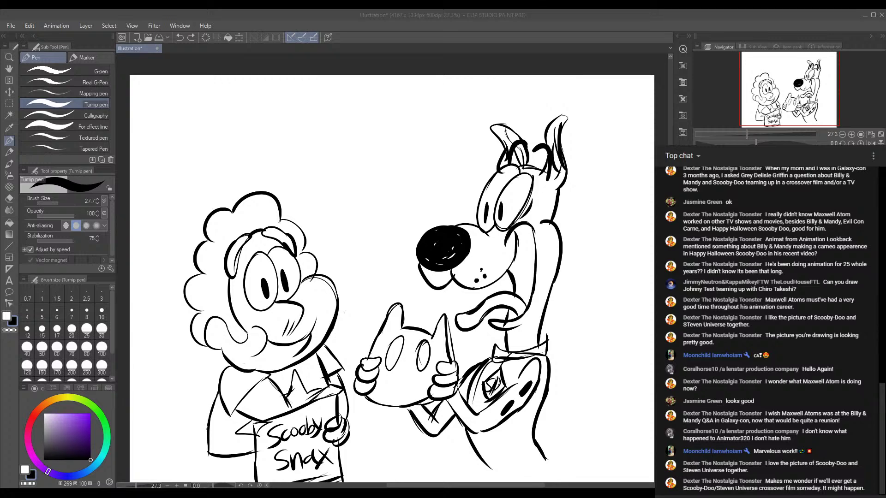
pyautogui.click(600, 478)
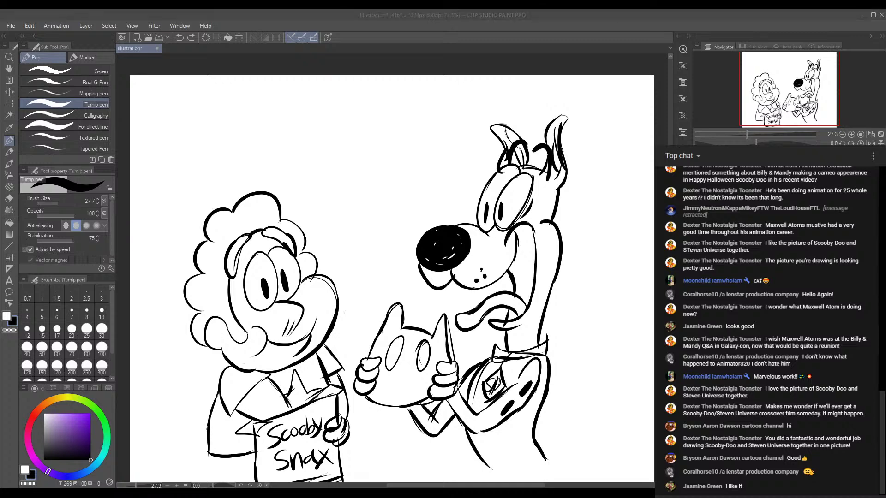
pyautogui.hotkey('alt', 'Tab')
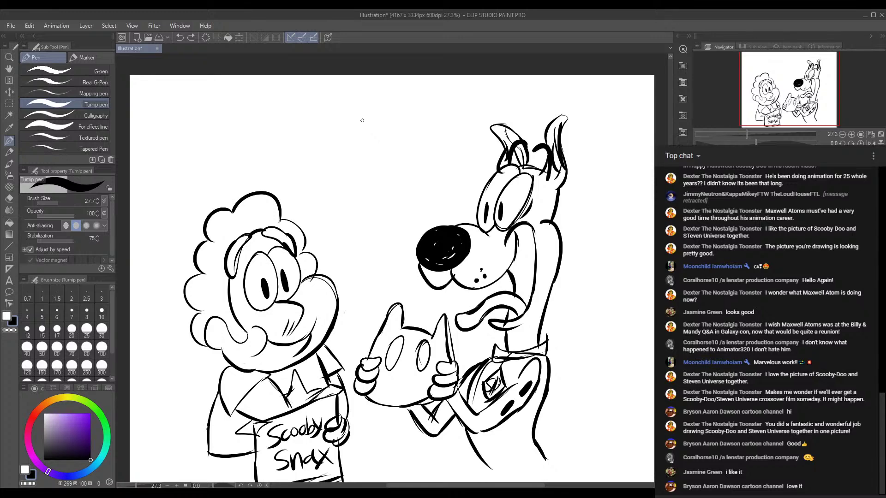
# Sketch the top curve of Mickey Mouse's head between Steven and Scooby-Doo, with a large round ear on each side.
pyautogui.moveTo(362, 120)
pyautogui.mouseDown()
pyautogui.moveTo(340, 128)
pyautogui.moveTo(326, 168)
pyautogui.mouseUp()
pyautogui.moveTo(361, 119)
pyautogui.mouseDown()
pyautogui.moveTo(341, 126)
pyautogui.moveTo(319, 168)
pyautogui.moveTo(326, 190)
pyautogui.mouseUp()
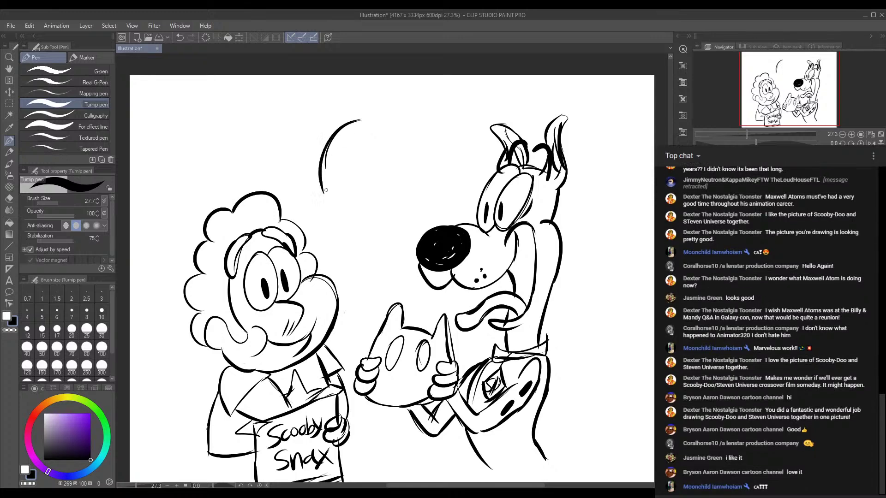
pyautogui.moveTo(347, 124)
pyautogui.mouseDown()
pyautogui.moveTo(368, 117)
pyautogui.moveTo(390, 127)
pyautogui.mouseUp()
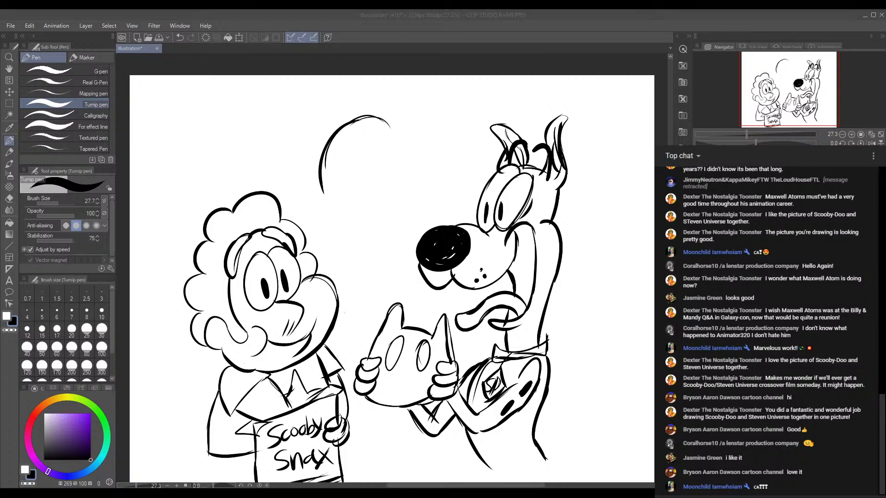
pyautogui.click(510, 356)
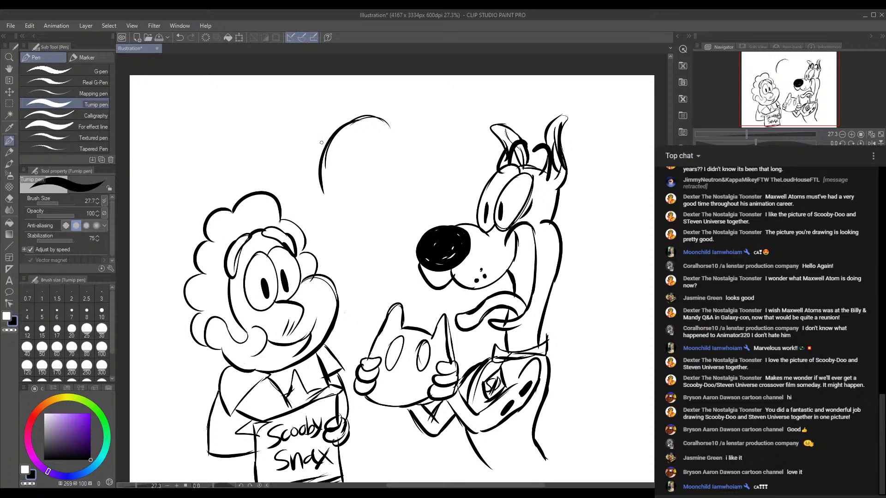
pyautogui.moveTo(325, 141)
pyautogui.mouseDown()
pyautogui.moveTo(311, 98)
pyautogui.moveTo(265, 124)
pyautogui.moveTo(282, 97)
pyautogui.moveTo(249, 139)
pyautogui.moveTo(280, 175)
pyautogui.moveTo(312, 148)
pyautogui.moveTo(280, 164)
pyautogui.moveTo(284, 173)
pyautogui.moveTo(307, 166)
pyautogui.moveTo(329, 134)
pyautogui.mouseUp()
pyautogui.moveTo(302, 167); pyautogui.dragTo(318, 152)
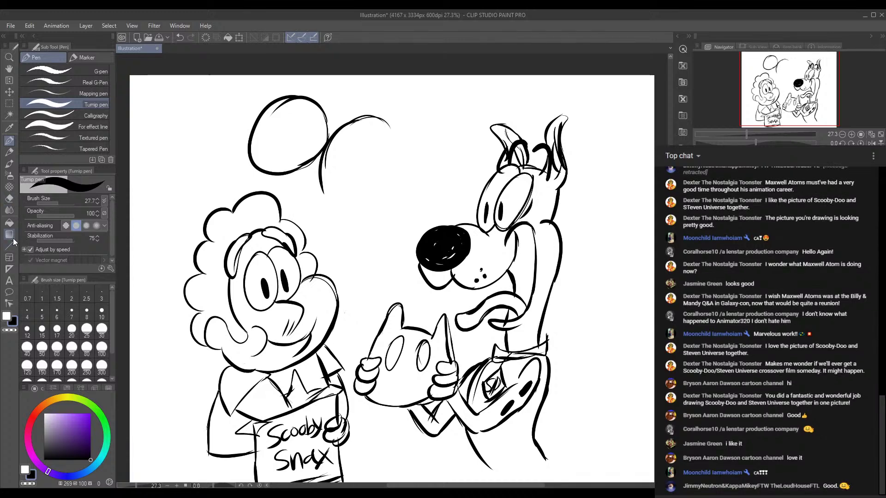
pyautogui.moveTo(369, 114)
pyautogui.mouseDown()
pyautogui.moveTo(376, 75)
pyautogui.moveTo(424, 83)
pyautogui.moveTo(403, 116)
pyautogui.moveTo(387, 120)
pyautogui.moveTo(373, 78)
pyautogui.moveTo(383, 76)
pyautogui.moveTo(371, 116)
pyautogui.moveTo(406, 158)
pyautogui.mouseUp()
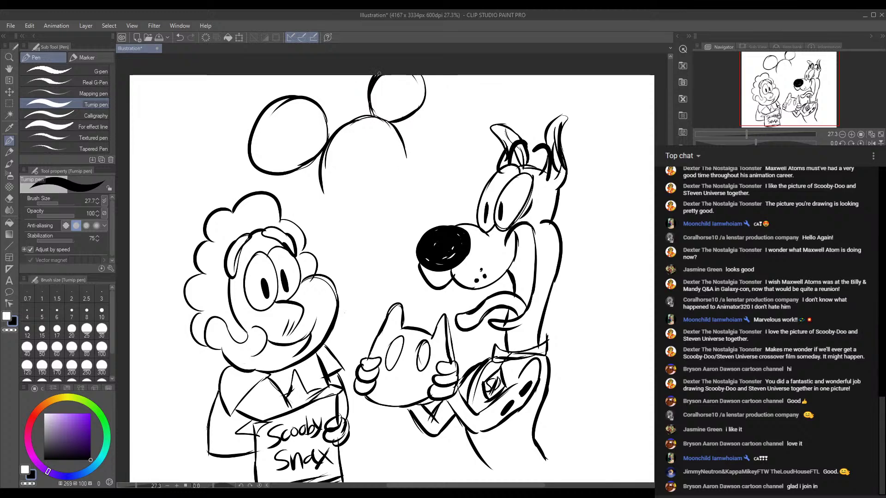
pyautogui.moveTo(365, 93); pyautogui.dragTo(369, 109)
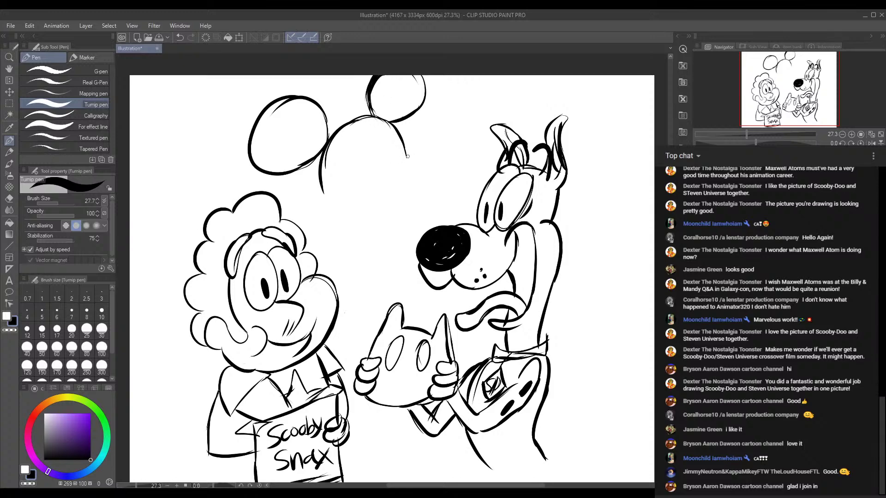
# Draw Mickey's short nose bridge and a solid black oval nose at its end.
pyautogui.moveTo(399, 172)
pyautogui.mouseDown()
pyautogui.moveTo(424, 146)
pyautogui.moveTo(418, 164)
pyautogui.moveTo(427, 131)
pyautogui.moveTo(431, 161)
pyautogui.mouseUp()
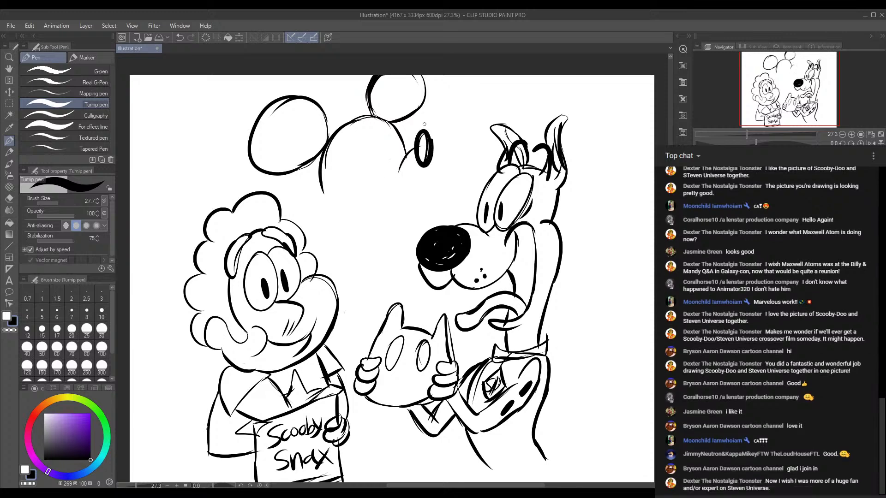
pyautogui.moveTo(424, 124)
pyautogui.mouseDown()
pyautogui.moveTo(421, 173)
pyautogui.moveTo(426, 129)
pyautogui.moveTo(422, 171)
pyautogui.moveTo(427, 130)
pyautogui.moveTo(421, 167)
pyautogui.moveTo(434, 141)
pyautogui.moveTo(420, 127)
pyautogui.moveTo(413, 166)
pyautogui.moveTo(433, 170)
pyautogui.moveTo(436, 141)
pyautogui.mouseUp()
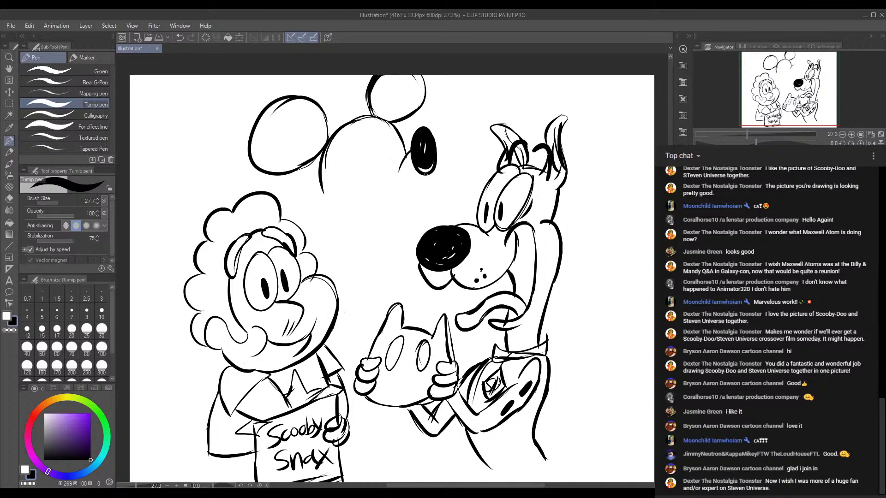
pyautogui.moveTo(426, 173)
pyautogui.mouseDown()
pyautogui.moveTo(426, 134)
pyautogui.moveTo(431, 162)
pyautogui.mouseUp()
# Draw Mickey's peaked hairline and cheek curve, plus the muzzle line curving from under the nose into the smile.
pyautogui.moveTo(367, 122); pyautogui.dragTo(361, 134)
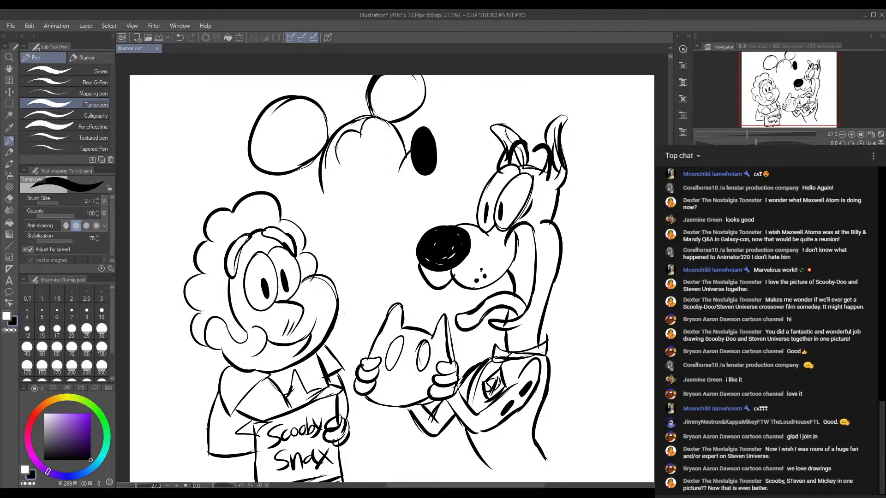
pyautogui.moveTo(338, 168)
pyautogui.mouseDown()
pyautogui.moveTo(354, 189)
pyautogui.moveTo(324, 196)
pyautogui.mouseUp()
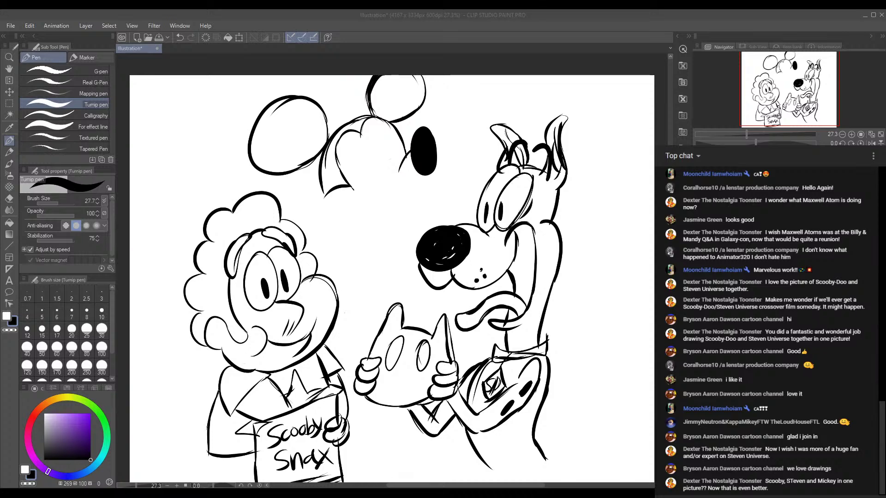
pyautogui.click(625, 473)
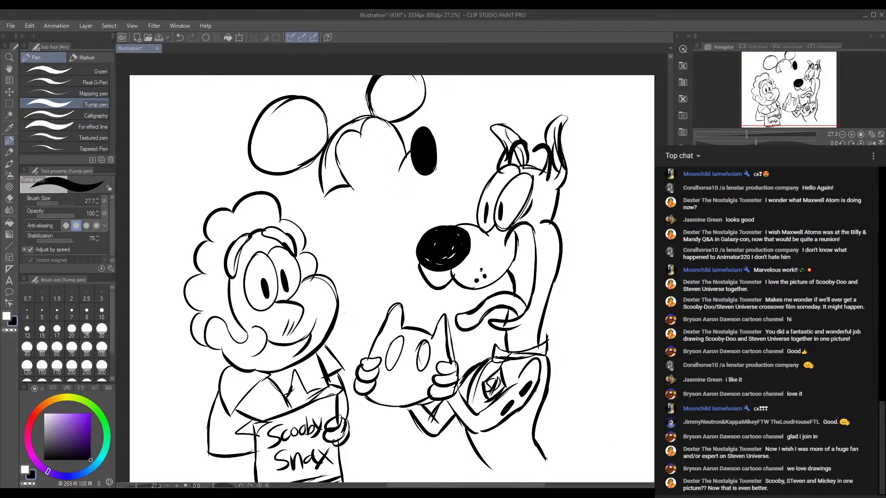
pyautogui.moveTo(438, 169)
pyautogui.mouseDown()
pyautogui.moveTo(425, 196)
pyautogui.moveTo(431, 175)
pyautogui.moveTo(405, 206)
pyautogui.mouseUp()
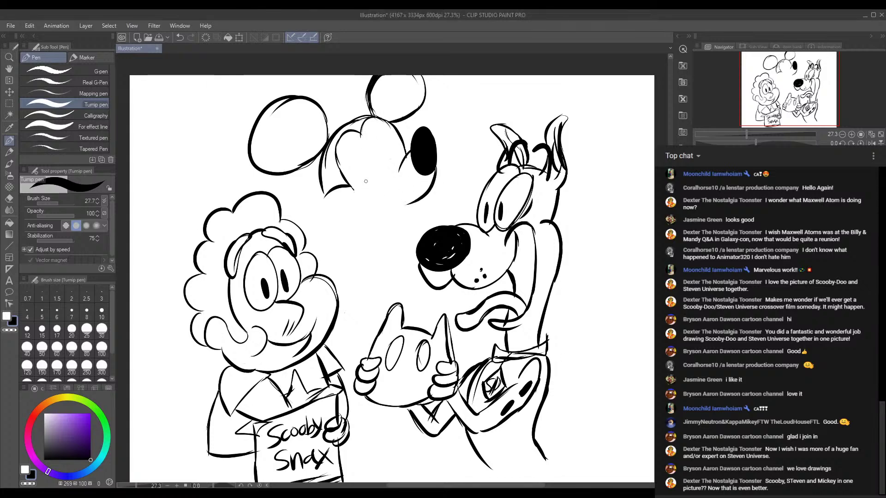
pyautogui.moveTo(362, 181)
pyautogui.mouseDown()
pyautogui.moveTo(353, 206)
pyautogui.moveTo(415, 199)
pyautogui.moveTo(386, 208)
pyautogui.mouseUp()
# Draw both sides of Mickey's lower jaw beneath the smile, redrawing the near side's curve.
pyautogui.moveTo(327, 191); pyautogui.dragTo(328, 209)
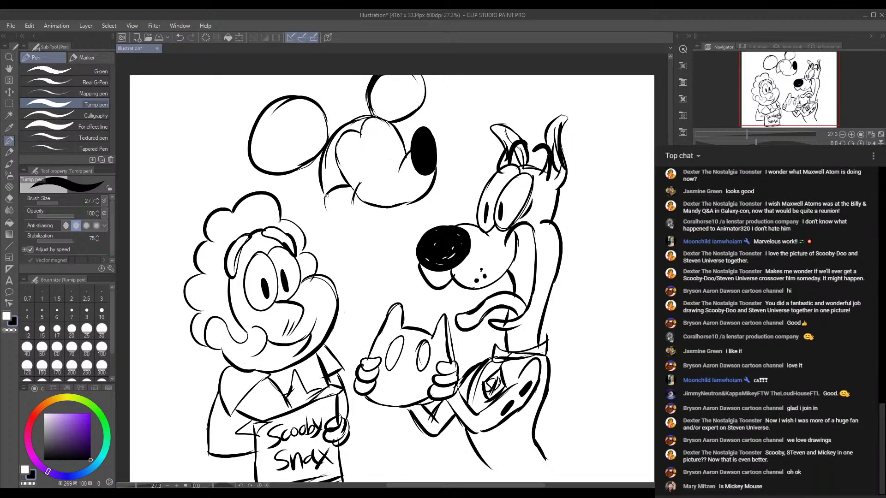
pyautogui.moveTo(327, 195)
pyautogui.mouseDown()
pyautogui.moveTo(325, 210)
pyautogui.moveTo(341, 226)
pyautogui.mouseUp()
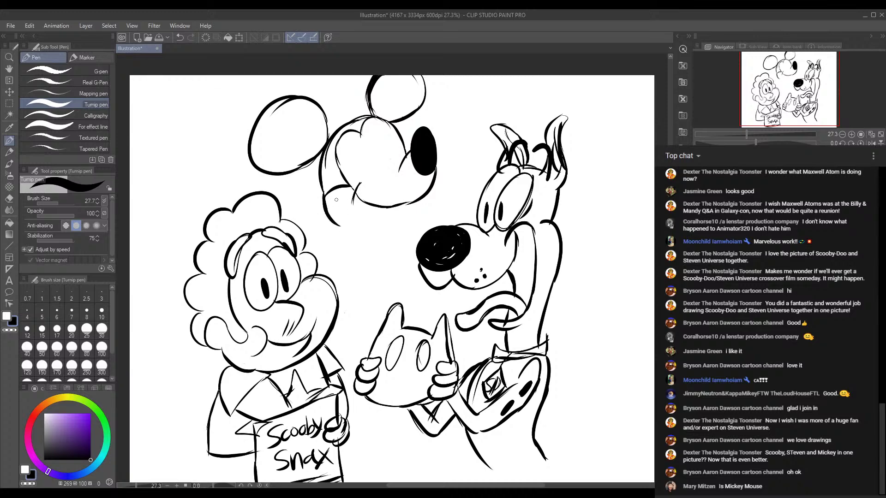
pyautogui.hotkey('ctrl', 'z')
pyautogui.moveTo(324, 195); pyautogui.dragTo(342, 225)
pyautogui.moveTo(410, 204); pyautogui.dragTo(378, 224)
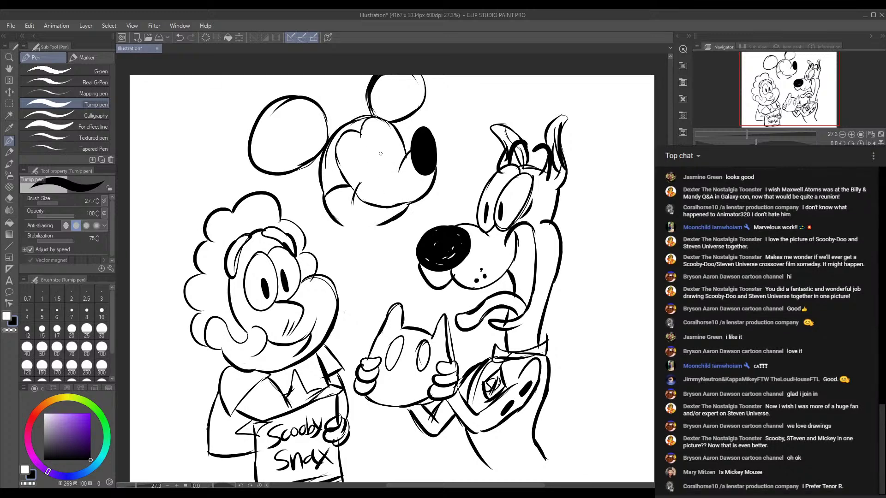
pyautogui.moveTo(365, 146)
pyautogui.mouseDown()
pyautogui.moveTo(378, 169)
pyautogui.moveTo(390, 171)
pyautogui.mouseUp()
pyautogui.hotkey('ctrl', 'z')
pyautogui.hotkey('ctrl', 'z')
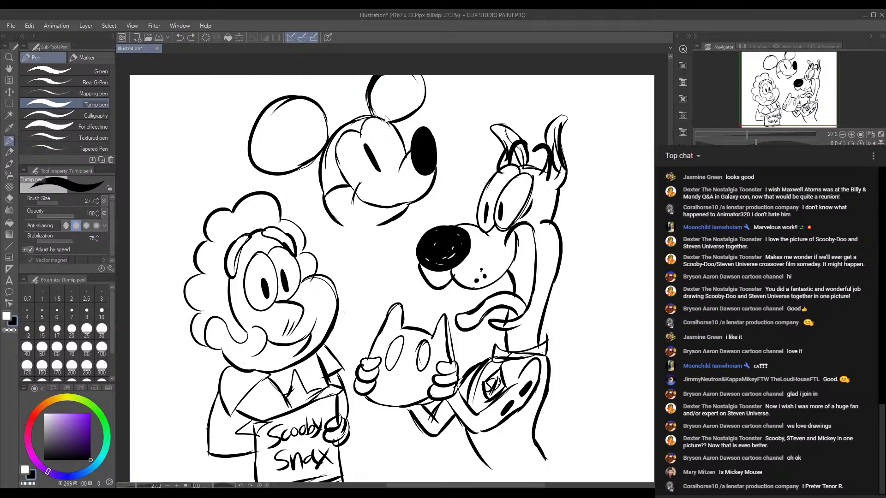
pyautogui.hotkey('ctrl', 'z')
pyautogui.hotkey('ctrl', 'z')
pyautogui.moveTo(361, 142)
pyautogui.mouseDown()
pyautogui.moveTo(361, 175)
pyautogui.moveTo(386, 159)
pyautogui.moveTo(370, 141)
pyautogui.moveTo(395, 152)
pyautogui.moveTo(381, 174)
pyautogui.moveTo(370, 171)
pyautogui.moveTo(369, 161)
pyautogui.moveTo(372, 170)
pyautogui.moveTo(385, 160)
pyautogui.mouseUp()
pyautogui.hotkey('ctrl', 'z')
pyautogui.hotkey('ctrl', 'z')
pyautogui.hotkey('ctrl', 'z')
pyautogui.hotkey('ctrl', 'z')
pyautogui.hotkey('ctrl', 'z')
pyautogui.hotkey('ctrl', 'z')
pyautogui.hotkey('ctrl', 'z')
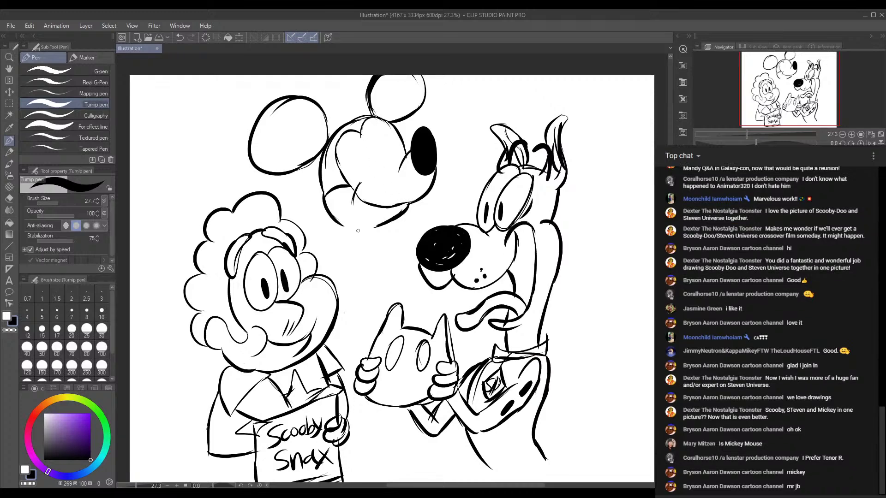
# Close the bottom of Mickey's chin and extend the nose bridge line farther into the face.
pyautogui.moveTo(346, 225)
pyautogui.mouseDown()
pyautogui.moveTo(385, 222)
pyautogui.moveTo(353, 226)
pyautogui.mouseUp()
pyautogui.scroll(-3, 378, 114)
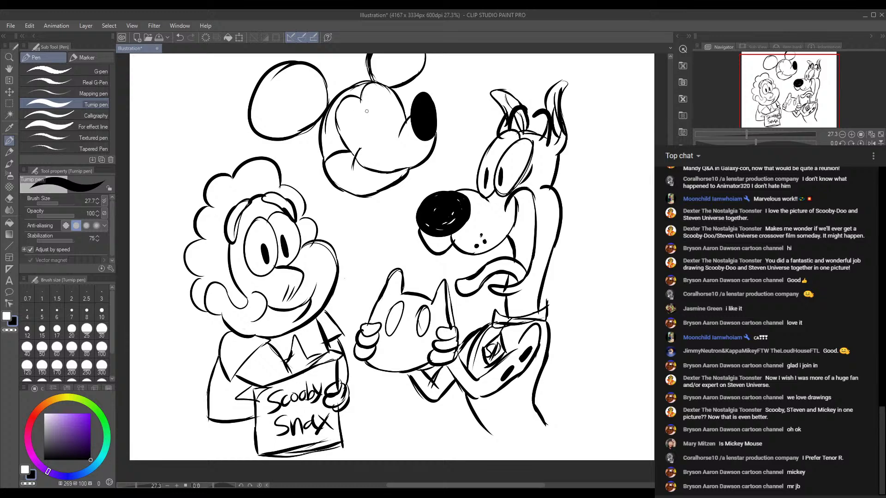
pyautogui.moveTo(400, 130)
pyautogui.mouseDown()
pyautogui.moveTo(392, 146)
pyautogui.moveTo(392, 134)
pyautogui.mouseUp()
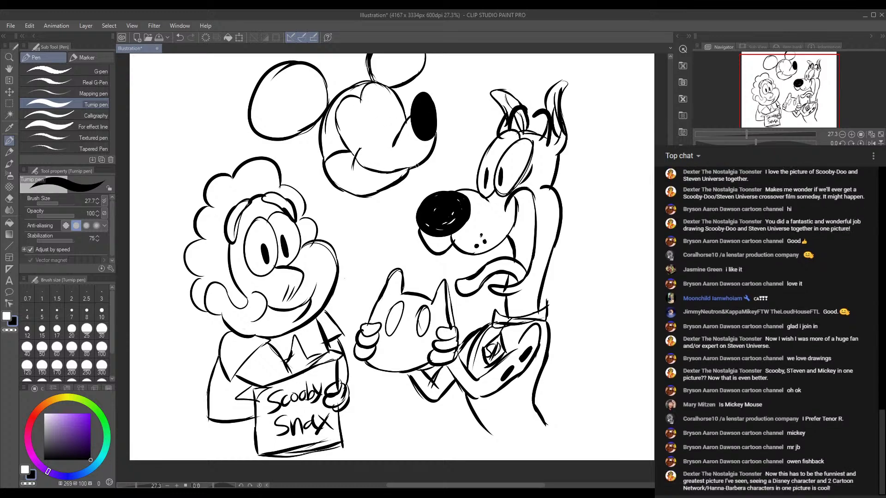
# Scribble loose shading inside both of Mickey's ears and along the dark side of his head.
pyautogui.moveTo(283, 71)
pyautogui.mouseDown()
pyautogui.moveTo(259, 125)
pyautogui.moveTo(277, 111)
pyautogui.mouseUp()
pyautogui.moveTo(312, 76)
pyautogui.mouseDown()
pyautogui.moveTo(289, 90)
pyautogui.moveTo(275, 121)
pyautogui.mouseUp()
pyautogui.moveTo(312, 92); pyautogui.dragTo(291, 119)
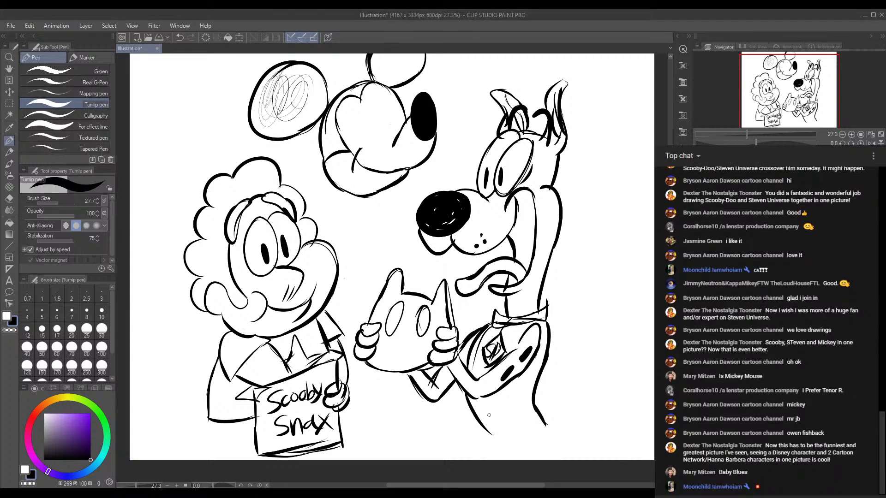
pyautogui.moveTo(304, 79)
pyautogui.mouseDown()
pyautogui.moveTo(295, 101)
pyautogui.moveTo(281, 74)
pyautogui.moveTo(268, 90)
pyautogui.moveTo(300, 134)
pyautogui.moveTo(313, 115)
pyautogui.moveTo(307, 67)
pyautogui.moveTo(314, 113)
pyautogui.moveTo(308, 85)
pyautogui.moveTo(270, 93)
pyautogui.moveTo(286, 120)
pyautogui.moveTo(319, 109)
pyautogui.moveTo(330, 152)
pyautogui.moveTo(335, 105)
pyautogui.moveTo(364, 87)
pyautogui.moveTo(345, 98)
pyautogui.mouseUp()
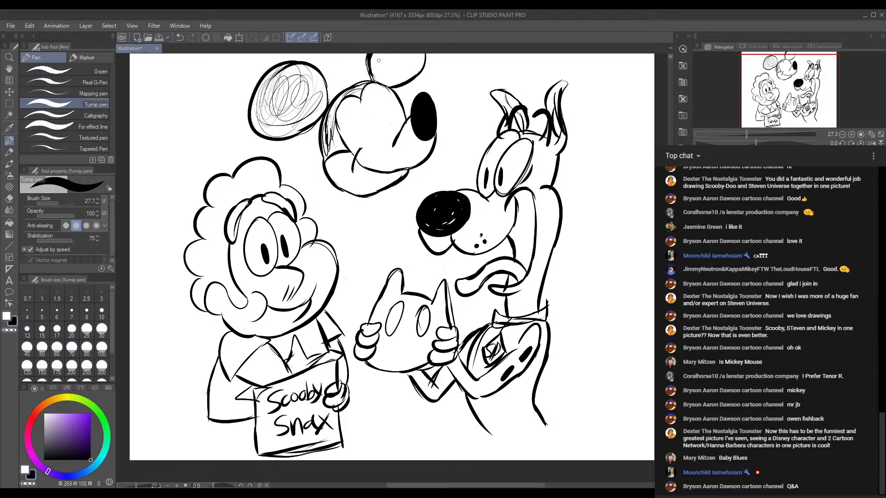
pyautogui.moveTo(378, 60)
pyautogui.mouseDown()
pyautogui.moveTo(376, 81)
pyautogui.moveTo(385, 52)
pyautogui.moveTo(397, 61)
pyautogui.moveTo(382, 64)
pyautogui.moveTo(408, 57)
pyautogui.moveTo(398, 74)
pyautogui.moveTo(402, 55)
pyautogui.moveTo(411, 64)
pyautogui.moveTo(381, 81)
pyautogui.mouseUp()
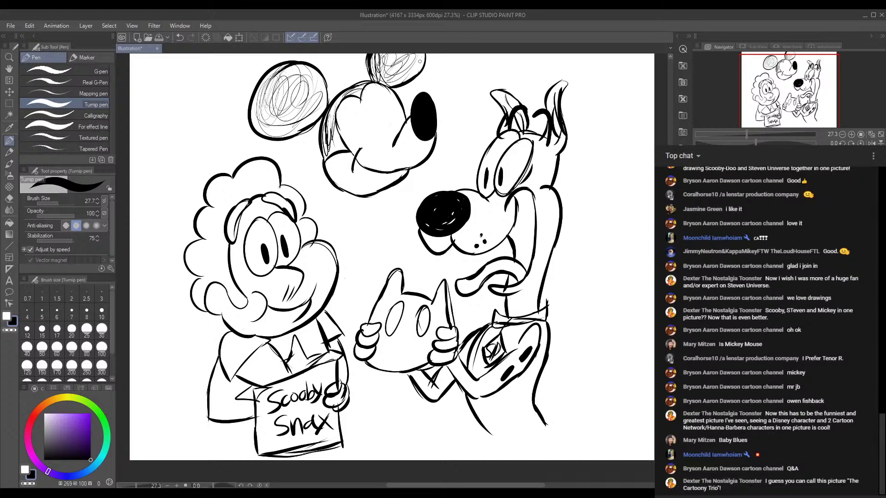
pyautogui.moveTo(420, 60)
pyautogui.mouseDown()
pyautogui.moveTo(392, 85)
pyautogui.moveTo(382, 67)
pyautogui.mouseUp()
# Build up denser hatching on the dark side and top of Mickey's head and over both ears.
pyautogui.moveTo(337, 142)
pyautogui.mouseDown()
pyautogui.moveTo(329, 154)
pyautogui.moveTo(330, 133)
pyautogui.moveTo(327, 156)
pyautogui.mouseUp()
pyautogui.moveTo(364, 90); pyautogui.dragTo(331, 112)
pyautogui.moveTo(270, 102)
pyautogui.mouseDown()
pyautogui.moveTo(256, 126)
pyautogui.moveTo(281, 129)
pyautogui.mouseUp()
pyautogui.moveTo(275, 69); pyautogui.dragTo(286, 116)
pyautogui.moveTo(256, 113)
pyautogui.mouseDown()
pyautogui.moveTo(280, 134)
pyautogui.moveTo(316, 88)
pyautogui.moveTo(313, 72)
pyautogui.moveTo(292, 131)
pyautogui.mouseUp()
pyautogui.moveTo(314, 74)
pyautogui.mouseDown()
pyautogui.moveTo(279, 69)
pyautogui.moveTo(256, 112)
pyautogui.moveTo(305, 122)
pyautogui.moveTo(324, 100)
pyautogui.moveTo(308, 115)
pyautogui.moveTo(291, 82)
pyautogui.moveTo(273, 99)
pyautogui.moveTo(284, 77)
pyautogui.mouseUp()
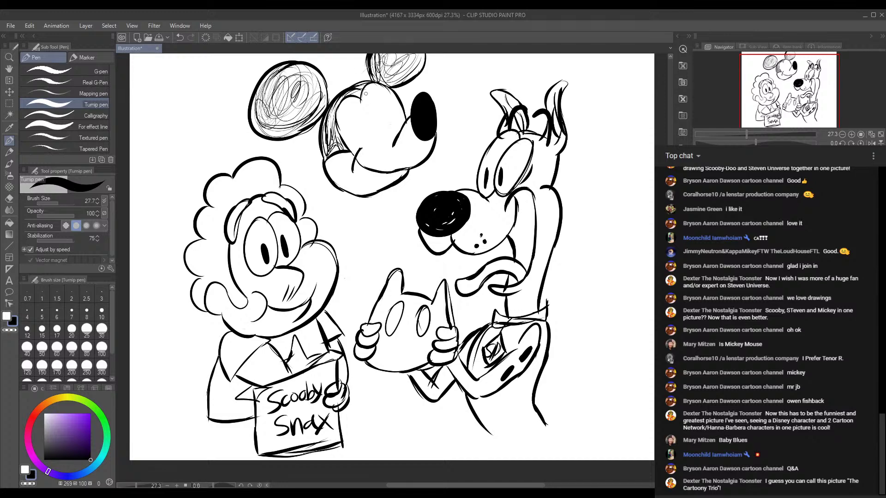
pyautogui.moveTo(364, 84); pyautogui.dragTo(353, 96)
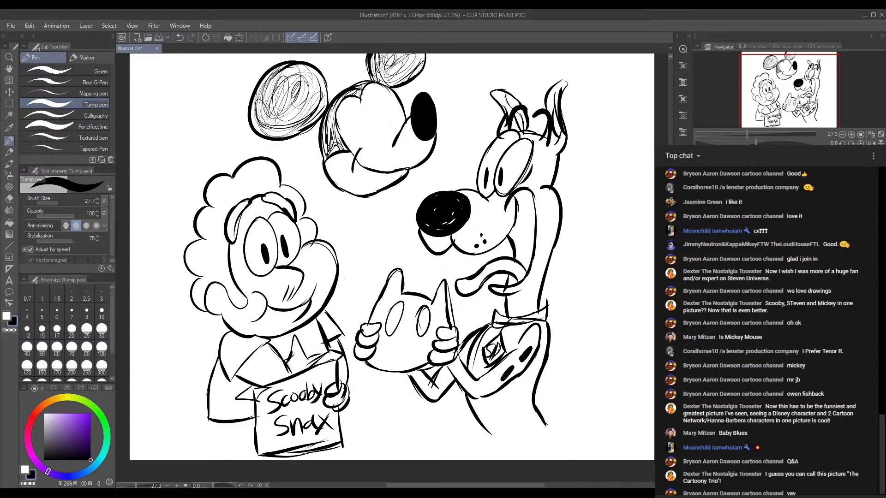
pyautogui.moveTo(360, 119); pyautogui.dragTo(364, 157)
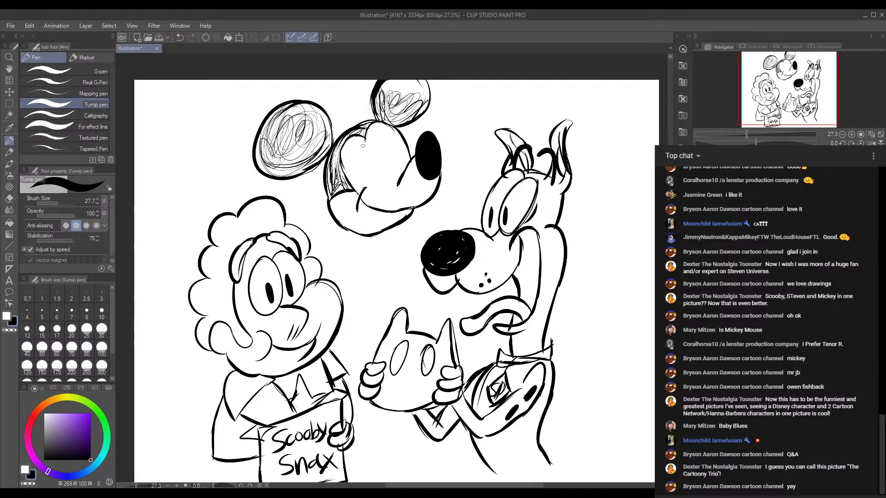
pyautogui.moveTo(391, 88)
pyautogui.mouseDown()
pyautogui.moveTo(409, 90)
pyautogui.moveTo(411, 78)
pyautogui.moveTo(404, 85)
pyautogui.moveTo(413, 79)
pyautogui.moveTo(422, 95)
pyautogui.moveTo(402, 79)
pyautogui.moveTo(416, 85)
pyautogui.moveTo(410, 111)
pyautogui.mouseUp()
pyautogui.moveTo(409, 79)
pyautogui.mouseDown()
pyautogui.moveTo(392, 90)
pyautogui.moveTo(406, 81)
pyautogui.mouseUp()
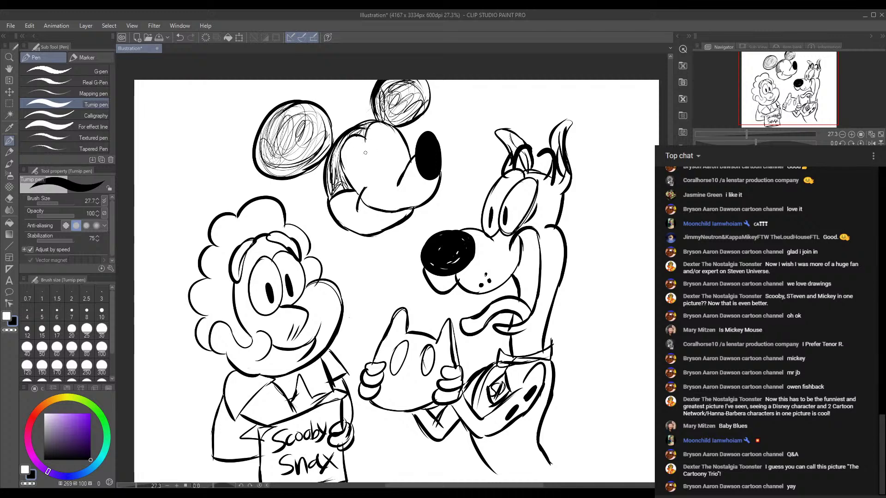
# Outline Mickey's near eye as a tall slanted oval with the far eye beside it, and add more shading to the far ear.
pyautogui.moveTo(359, 147); pyautogui.dragTo(378, 185)
pyautogui.hotkey('ctrl', 'z')
pyautogui.moveTo(358, 146)
pyautogui.mouseDown()
pyautogui.moveTo(375, 185)
pyautogui.moveTo(380, 174)
pyautogui.moveTo(390, 179)
pyautogui.moveTo(380, 147)
pyautogui.moveTo(364, 150)
pyautogui.moveTo(368, 139)
pyautogui.moveTo(390, 179)
pyautogui.mouseUp()
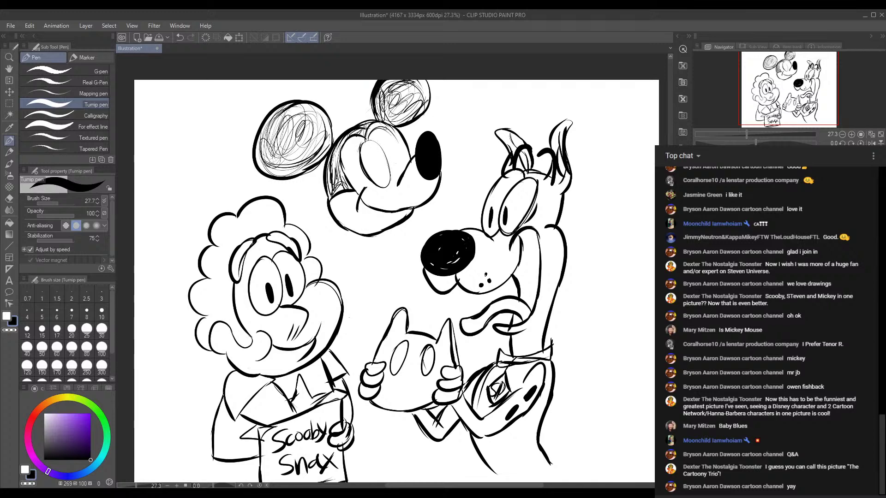
pyautogui.moveTo(390, 131); pyautogui.dragTo(401, 170)
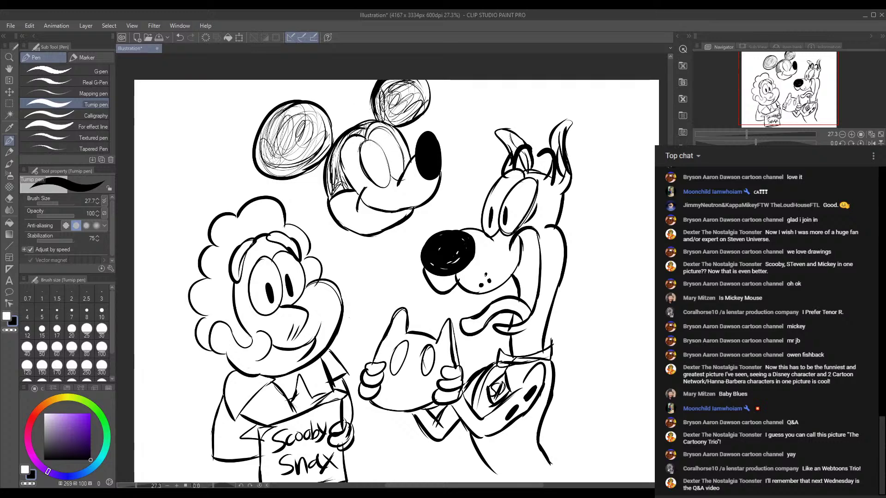
pyautogui.moveTo(398, 85)
pyautogui.mouseDown()
pyautogui.moveTo(390, 96)
pyautogui.moveTo(406, 93)
pyautogui.moveTo(400, 107)
pyautogui.mouseUp()
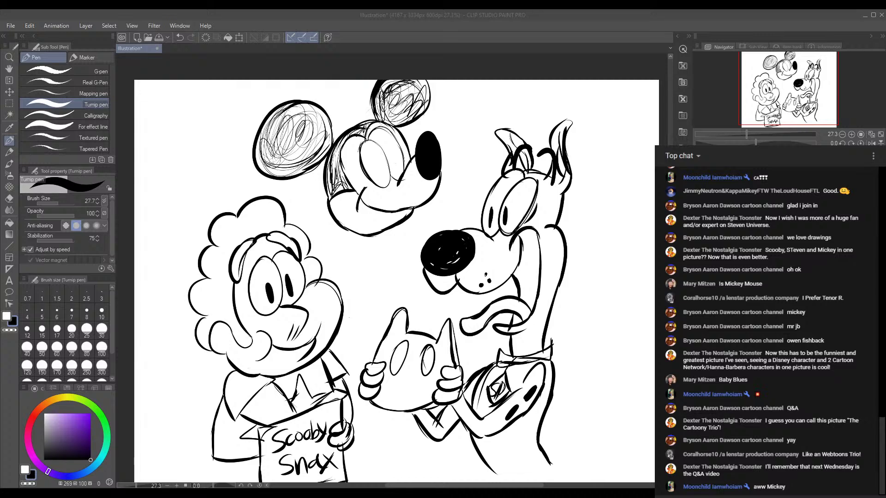
# Draw narrow black pupils low in both of Mickey's eyes.
pyautogui.click(580, 452)
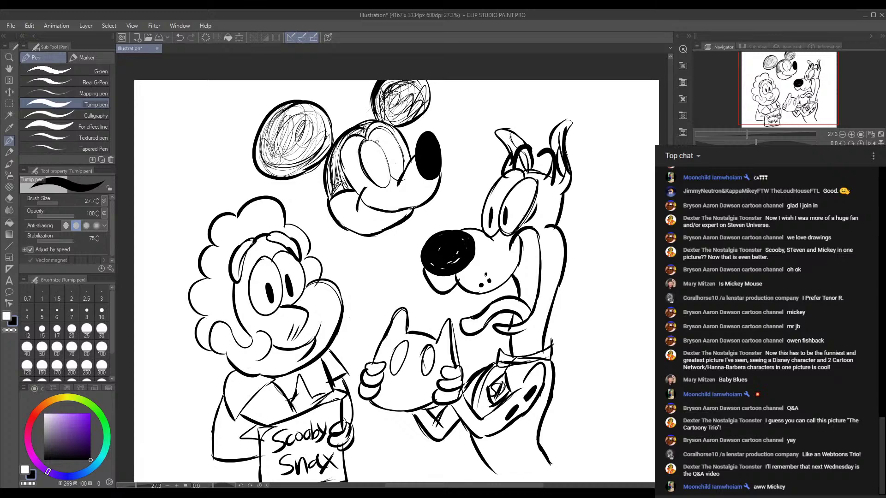
pyautogui.moveTo(381, 156); pyautogui.dragTo(386, 176)
pyautogui.hotkey('ctrl', 'z')
pyautogui.moveTo(383, 173)
pyautogui.mouseDown()
pyautogui.moveTo(381, 183)
pyautogui.moveTo(381, 166)
pyautogui.moveTo(395, 179)
pyautogui.mouseUp()
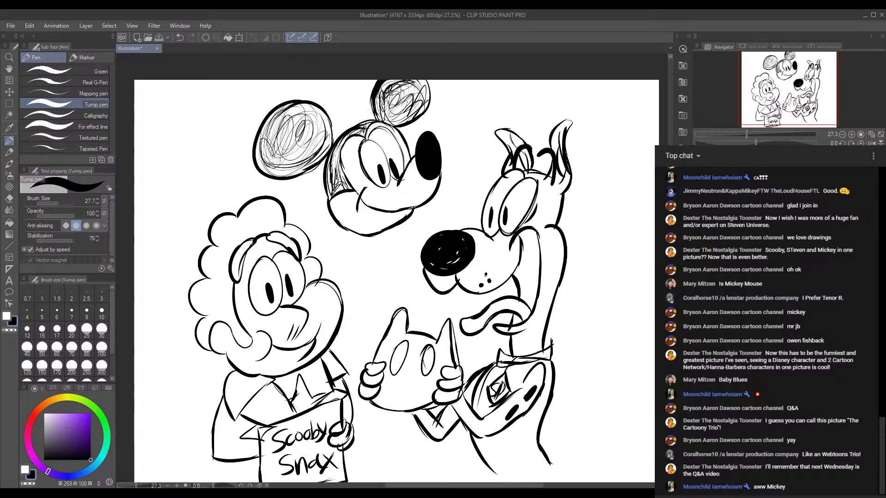
# Draw the slanted top slice and first layers of a sandwich just below Mickey's chin.
pyautogui.moveTo(338, 151); pyautogui.dragTo(332, 166)
pyautogui.moveTo(334, 165); pyautogui.dragTo(329, 175)
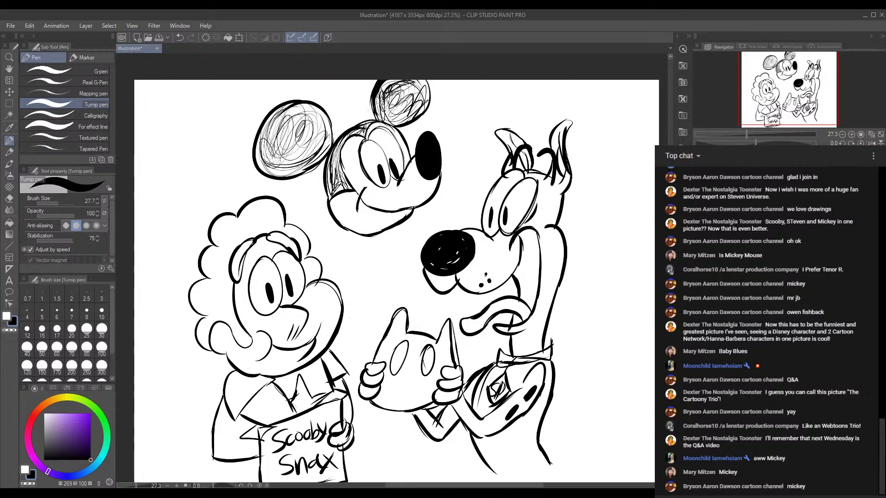
pyautogui.moveTo(341, 187); pyautogui.dragTo(333, 193)
pyautogui.moveTo(386, 98); pyautogui.dragTo(394, 81)
pyautogui.moveTo(284, 111)
pyautogui.mouseDown()
pyautogui.moveTo(267, 126)
pyautogui.moveTo(267, 175)
pyautogui.mouseUp()
pyautogui.moveTo(329, 110); pyautogui.dragTo(289, 137)
pyautogui.moveTo(405, 233)
pyautogui.mouseDown()
pyautogui.moveTo(337, 244)
pyautogui.moveTo(340, 257)
pyautogui.moveTo(365, 252)
pyautogui.moveTo(415, 231)
pyautogui.moveTo(414, 239)
pyautogui.moveTo(379, 248)
pyautogui.mouseUp()
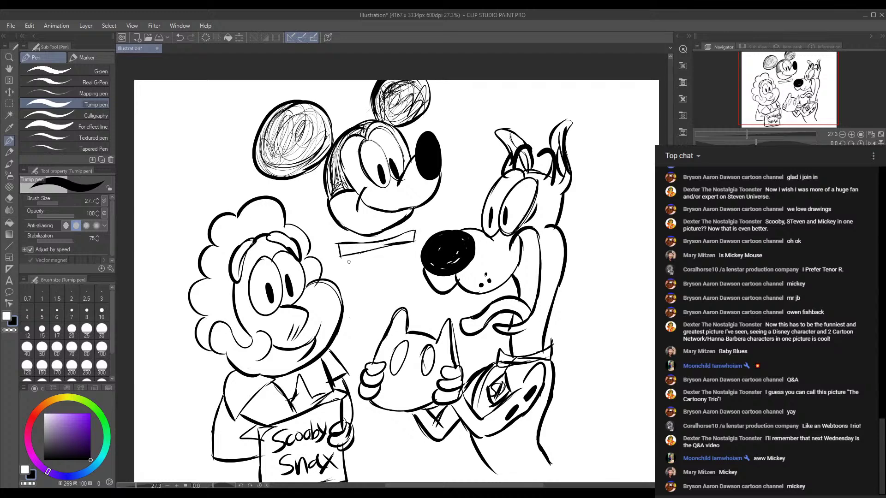
pyautogui.moveTo(335, 266)
pyautogui.mouseDown()
pyautogui.moveTo(414, 242)
pyautogui.moveTo(385, 251)
pyautogui.mouseUp()
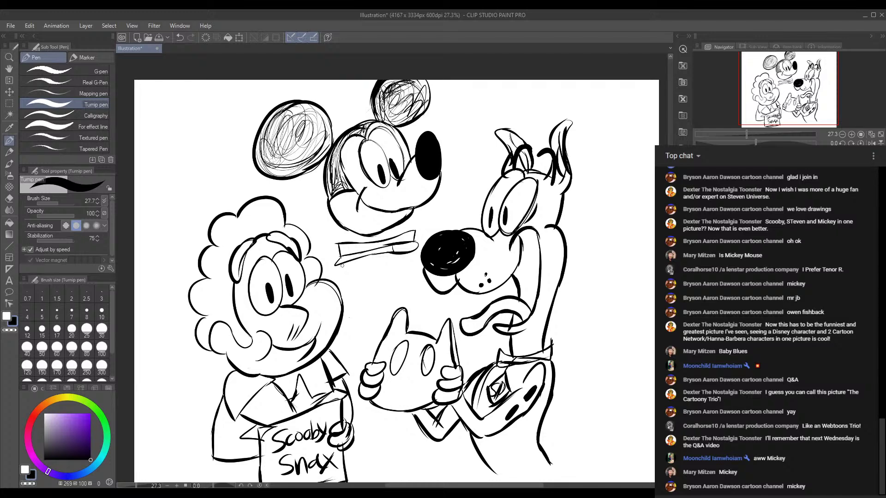
# Draw Mickey's fingers gripping both ends of the sandwich and a short neck joining it to his chin.
pyautogui.moveTo(340, 273)
pyautogui.mouseDown()
pyautogui.moveTo(383, 257)
pyautogui.moveTo(377, 264)
pyautogui.moveTo(387, 249)
pyautogui.moveTo(362, 249)
pyautogui.moveTo(357, 270)
pyautogui.moveTo(347, 270)
pyautogui.moveTo(375, 269)
pyautogui.moveTo(361, 283)
pyautogui.moveTo(344, 267)
pyautogui.moveTo(364, 293)
pyautogui.moveTo(372, 285)
pyautogui.moveTo(361, 302)
pyautogui.moveTo(346, 304)
pyautogui.moveTo(337, 279)
pyautogui.mouseUp()
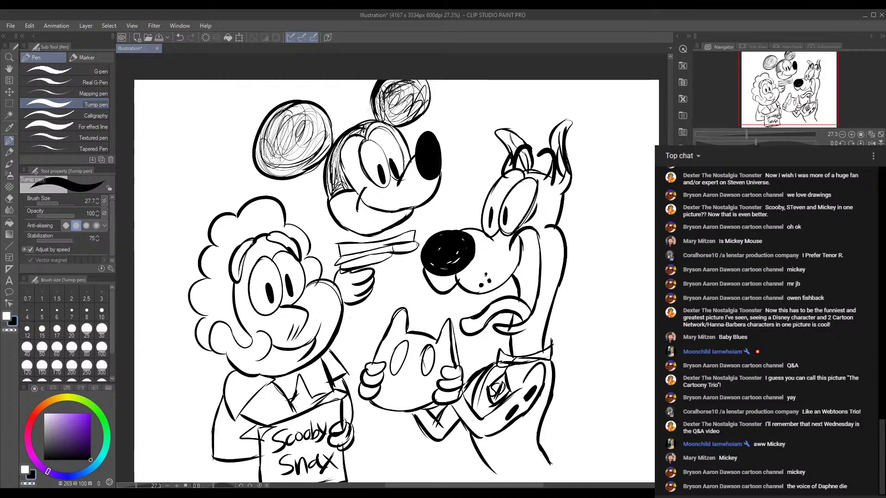
pyautogui.moveTo(417, 246)
pyautogui.mouseDown()
pyautogui.moveTo(398, 265)
pyautogui.moveTo(418, 265)
pyautogui.mouseUp()
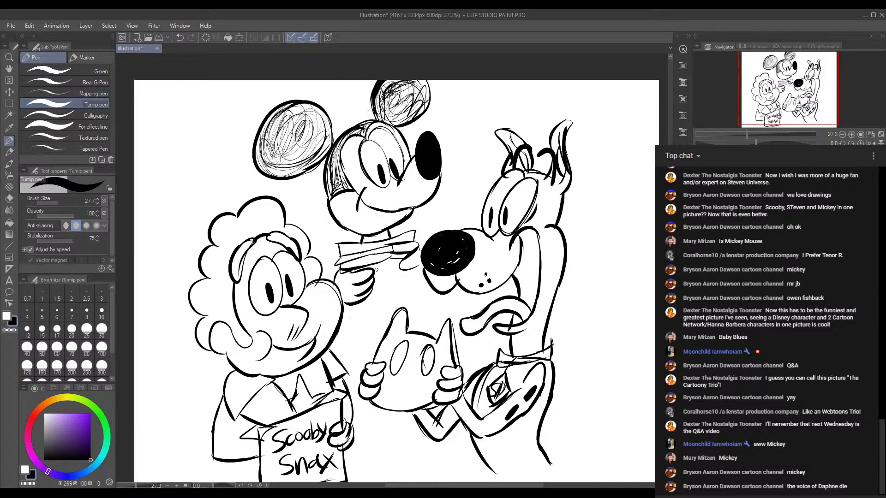
pyautogui.moveTo(396, 277)
pyautogui.mouseDown()
pyautogui.moveTo(422, 269)
pyautogui.moveTo(411, 286)
pyautogui.mouseUp()
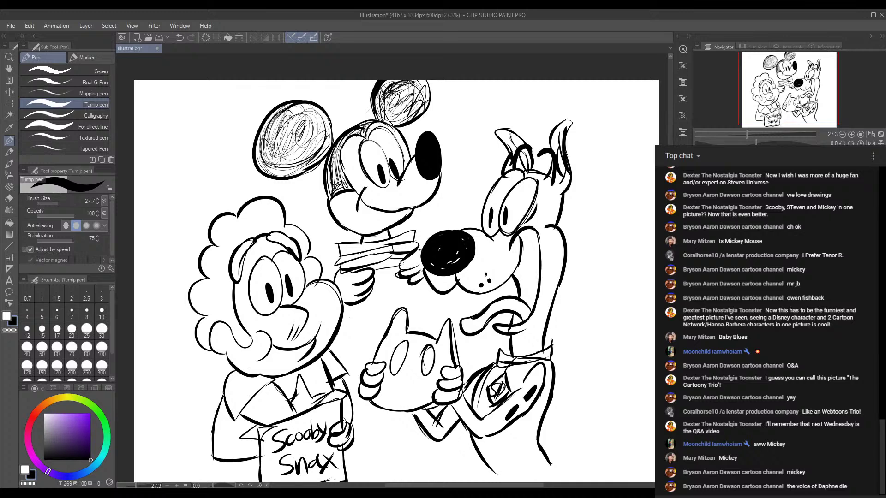
# Shade Mickey's neck with hatching and add the sandwich's lower layers between his two hands.
pyautogui.moveTo(403, 257)
pyautogui.mouseDown()
pyautogui.moveTo(394, 190)
pyautogui.moveTo(366, 208)
pyautogui.mouseUp()
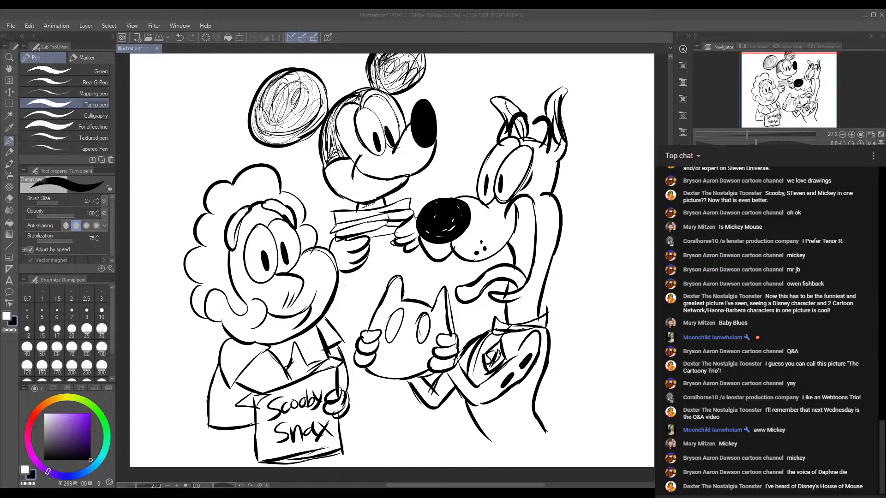
pyautogui.click(577, 490)
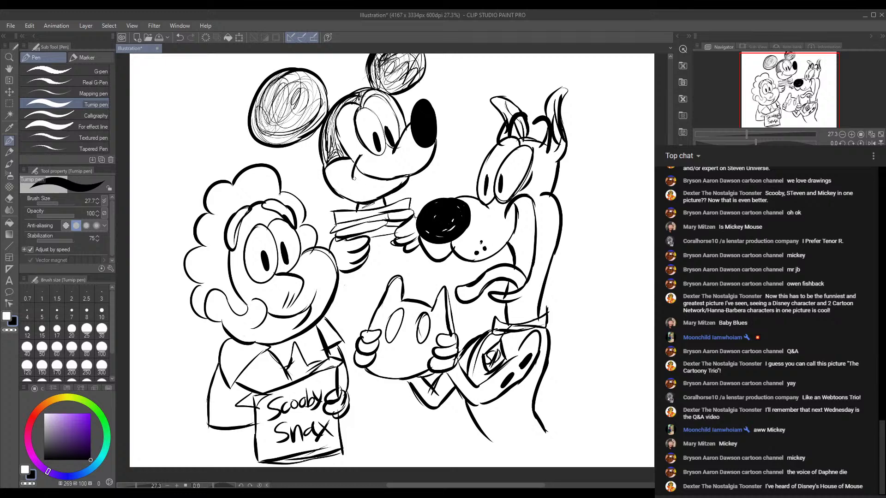
pyautogui.moveTo(374, 200); pyautogui.dragTo(360, 211)
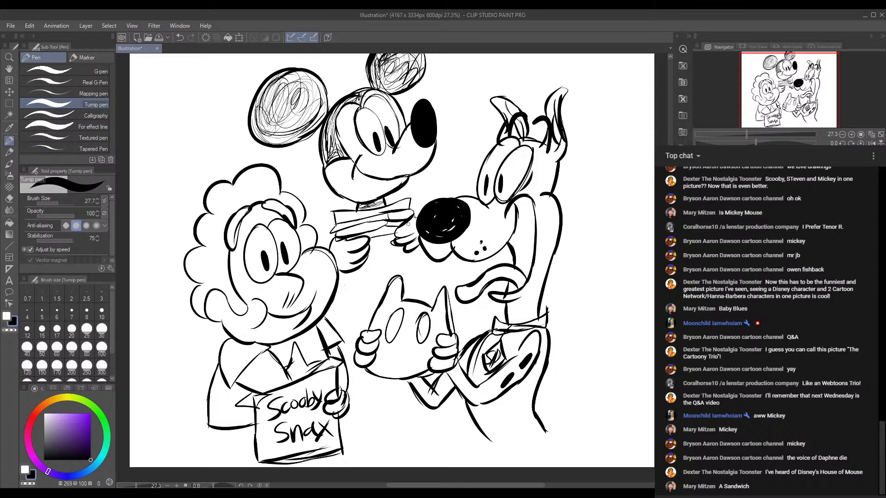
pyautogui.moveTo(414, 228)
pyautogui.mouseDown()
pyautogui.moveTo(406, 237)
pyautogui.moveTo(411, 221)
pyautogui.moveTo(392, 244)
pyautogui.moveTo(375, 246)
pyautogui.mouseUp()
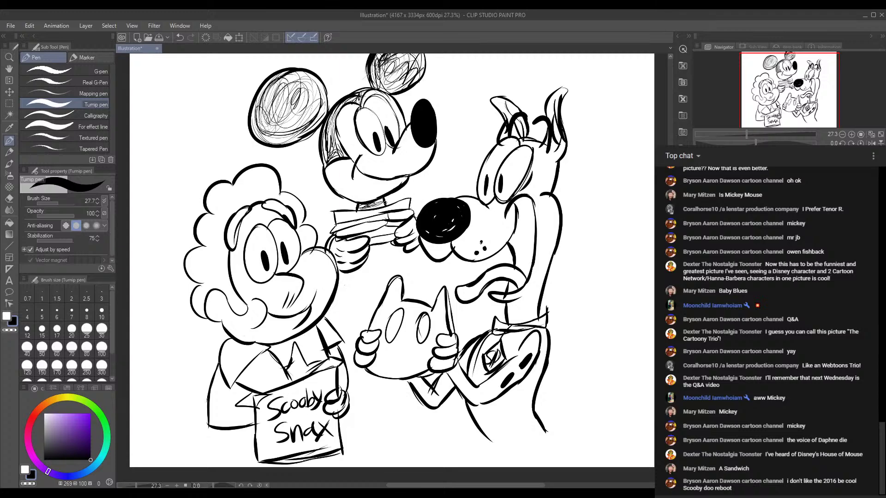
pyautogui.moveTo(379, 205); pyautogui.dragTo(372, 206)
pyautogui.moveTo(290, 119)
pyautogui.mouseDown()
pyautogui.moveTo(307, 126)
pyautogui.moveTo(304, 137)
pyautogui.mouseUp()
pyautogui.moveTo(366, 254); pyautogui.dragTo(406, 246)
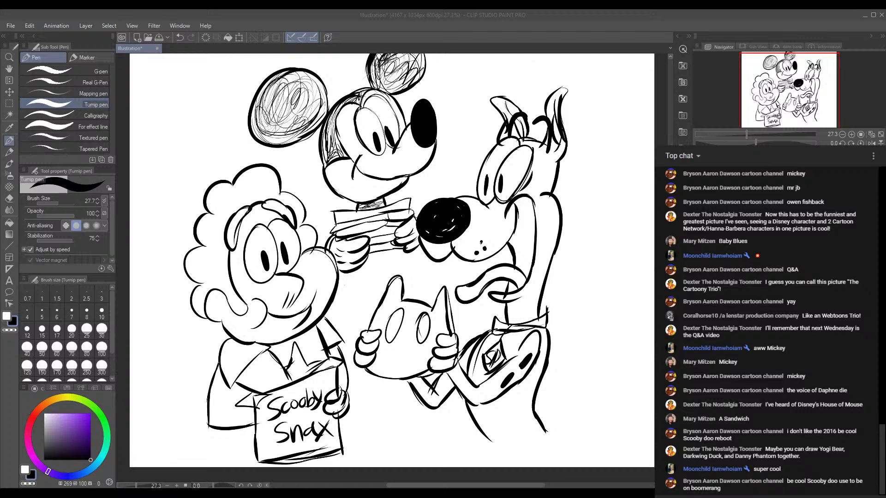
# Add more scribbled hatching inside both of Mickey's ears and along the dark side of his head.
pyautogui.click(597, 433)
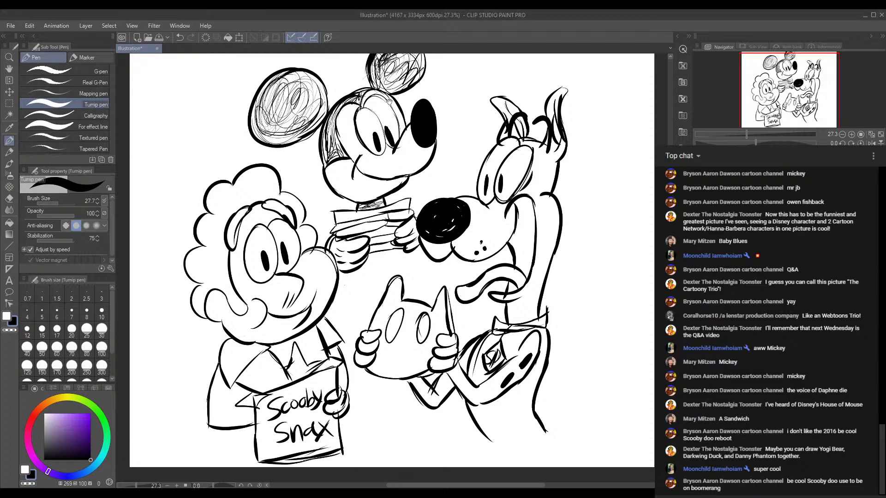
pyautogui.moveTo(391, 101); pyautogui.dragTo(397, 126)
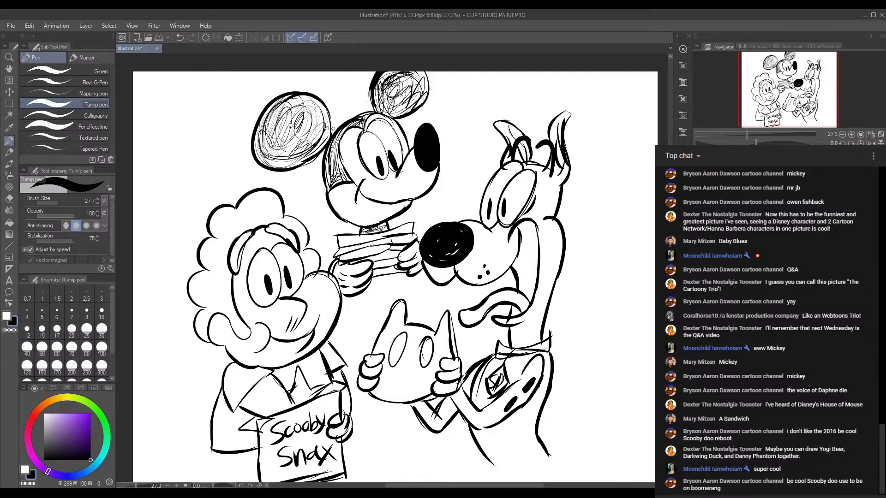
pyautogui.moveTo(286, 122); pyautogui.dragTo(313, 105)
pyautogui.moveTo(276, 154)
pyautogui.mouseDown()
pyautogui.moveTo(293, 104)
pyautogui.moveTo(280, 155)
pyautogui.moveTo(303, 163)
pyautogui.moveTo(315, 155)
pyautogui.mouseUp()
pyautogui.moveTo(397, 73); pyautogui.dragTo(377, 92)
pyautogui.moveTo(422, 73)
pyautogui.mouseDown()
pyautogui.moveTo(415, 92)
pyautogui.moveTo(394, 77)
pyautogui.mouseUp()
pyautogui.moveTo(398, 160); pyautogui.dragTo(382, 112)
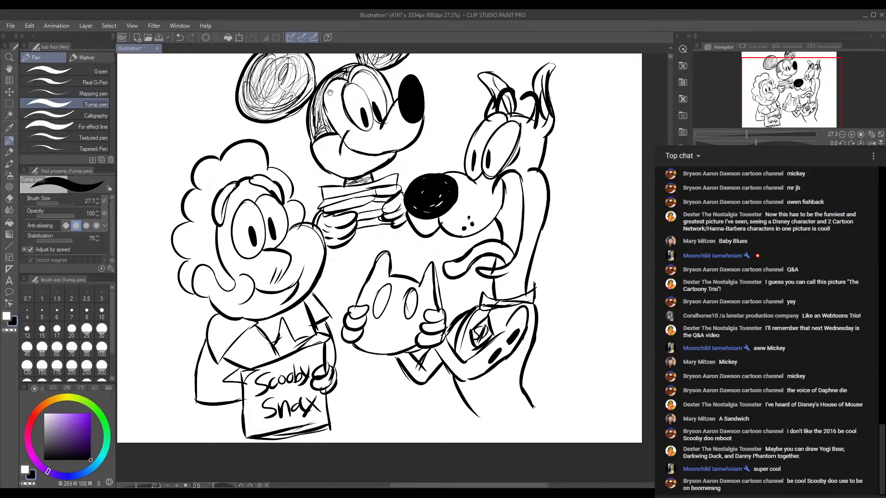
pyautogui.moveTo(331, 92)
pyautogui.mouseDown()
pyautogui.moveTo(332, 133)
pyautogui.moveTo(295, 147)
pyautogui.moveTo(300, 155)
pyautogui.moveTo(295, 141)
pyautogui.mouseUp()
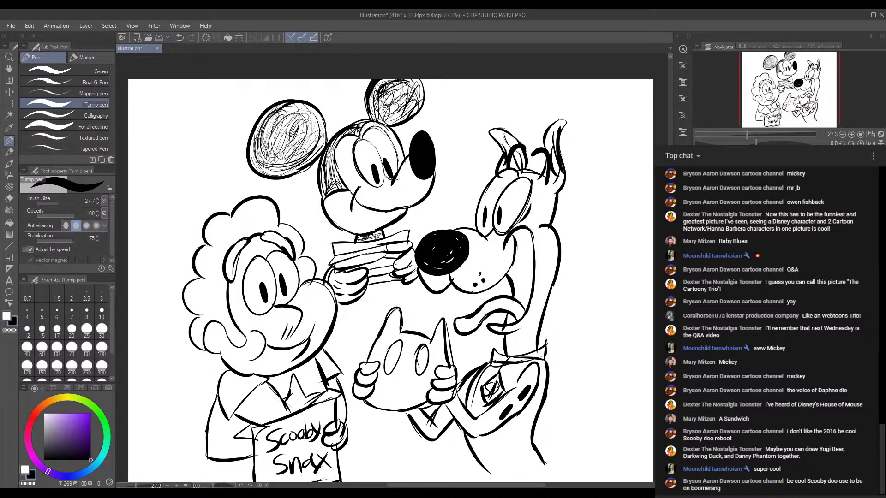
pyautogui.moveTo(345, 131)
pyautogui.mouseDown()
pyautogui.moveTo(332, 145)
pyautogui.moveTo(325, 186)
pyautogui.mouseUp()
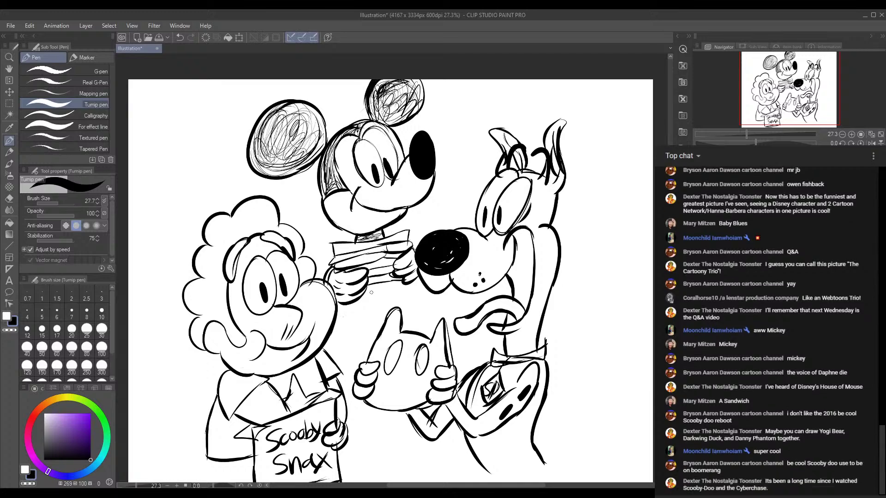
# Finish the bottom slice of Mickey's sandwich and scribble extra shading into his large near ear.
pyautogui.moveTo(371, 292)
pyautogui.mouseDown()
pyautogui.moveTo(405, 287)
pyautogui.moveTo(372, 293)
pyautogui.mouseUp()
pyautogui.moveTo(383, 227)
pyautogui.mouseDown()
pyautogui.moveTo(377, 208)
pyautogui.moveTo(373, 222)
pyautogui.mouseUp()
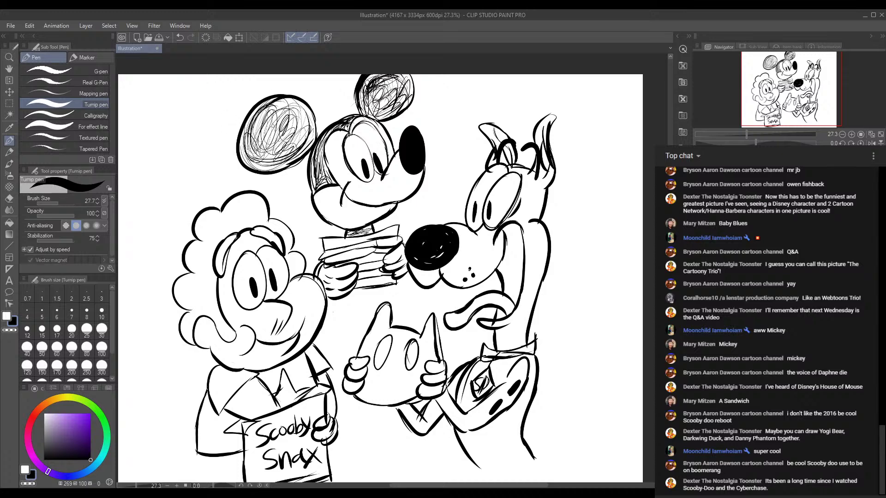
pyautogui.moveTo(290, 106)
pyautogui.mouseDown()
pyautogui.moveTo(258, 134)
pyautogui.moveTo(268, 102)
pyautogui.moveTo(251, 137)
pyautogui.mouseUp()
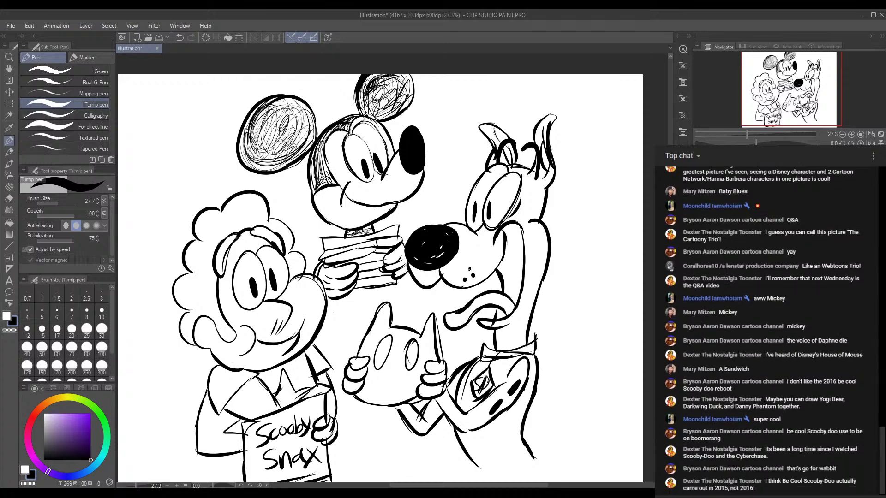
pyautogui.moveTo(310, 188)
pyautogui.mouseDown()
pyautogui.moveTo(316, 170)
pyautogui.moveTo(320, 177)
pyautogui.mouseUp()
pyautogui.moveTo(319, 262); pyautogui.dragTo(312, 274)
# Fill in the remaining white gaps in Scooby-Doo's black nose.
pyautogui.moveTo(453, 325)
pyautogui.mouseDown()
pyautogui.moveTo(446, 264)
pyautogui.moveTo(455, 294)
pyautogui.mouseUp()
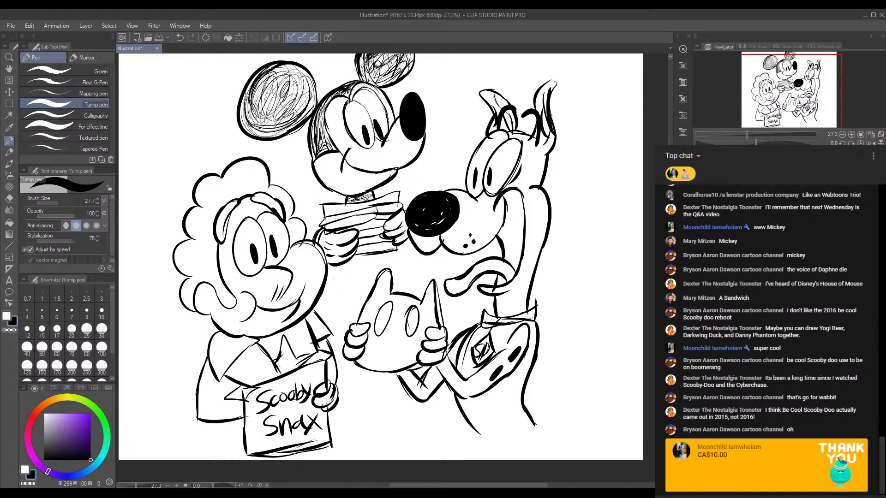
pyautogui.moveTo(423, 143)
pyautogui.mouseDown()
pyautogui.moveTo(438, 156)
pyautogui.moveTo(440, 142)
pyautogui.mouseUp()
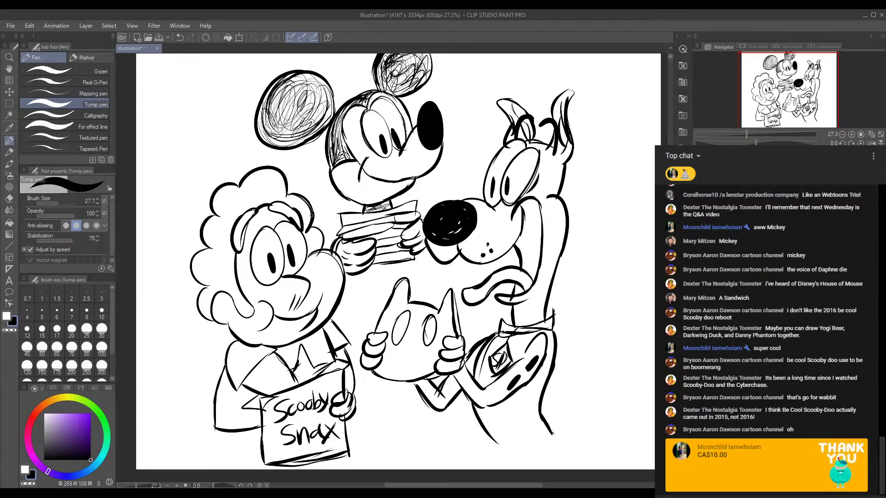
pyautogui.moveTo(480, 265); pyautogui.dragTo(466, 233)
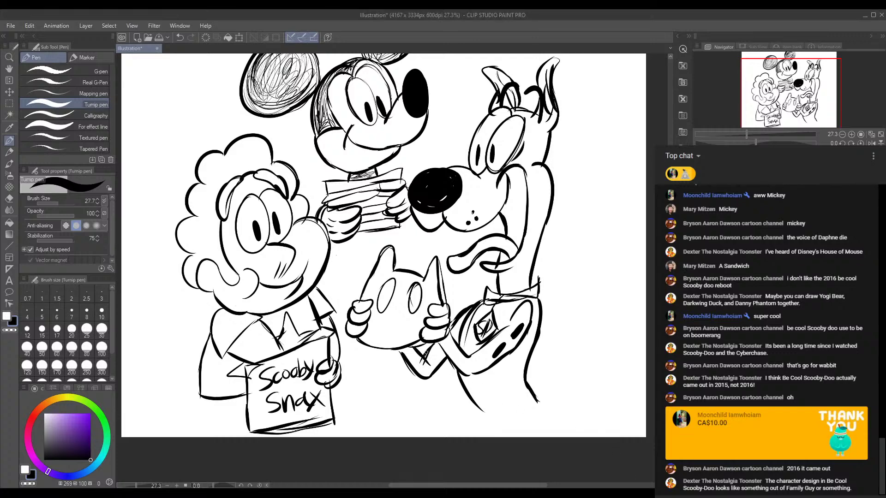
pyautogui.scroll(3, 401, 151)
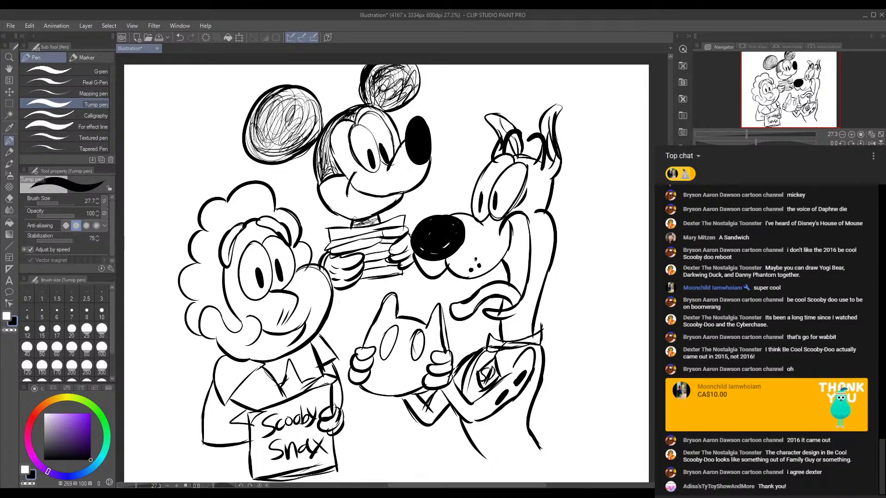
pyautogui.moveTo(370, 245)
pyautogui.mouseDown()
pyautogui.moveTo(379, 212)
pyautogui.moveTo(336, 244)
pyautogui.mouseUp()
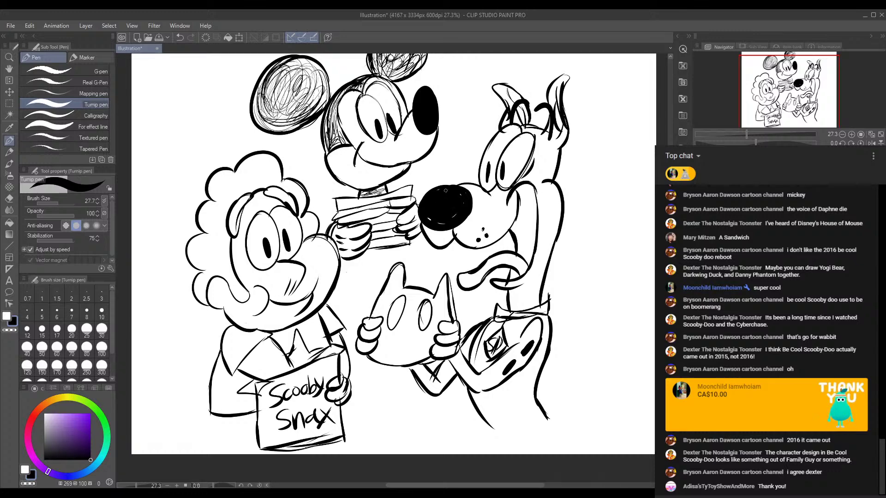
# Sketch long thin curved lines down the blank margin beside Mickey's near ear and Steven.
pyautogui.moveTo(492, 170); pyautogui.dragTo(496, 177)
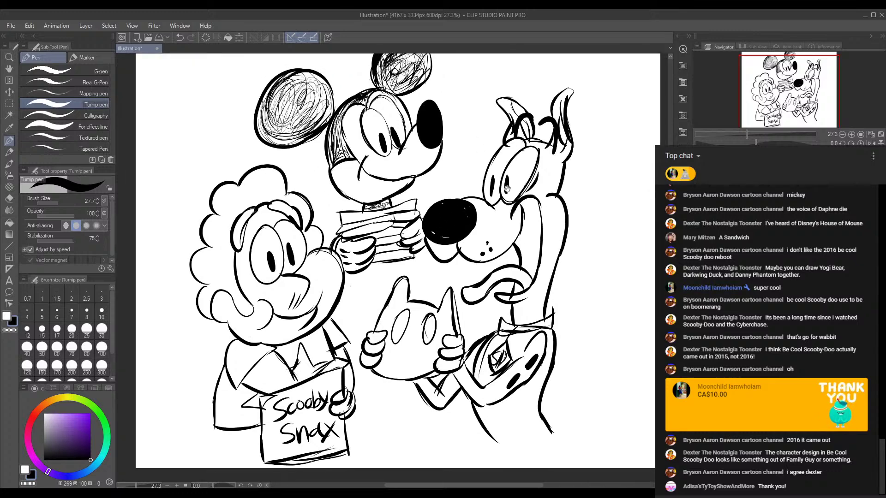
pyautogui.moveTo(193, 70)
pyautogui.mouseDown()
pyautogui.moveTo(148, 129)
pyautogui.moveTo(144, 218)
pyautogui.moveTo(160, 348)
pyautogui.moveTo(193, 434)
pyautogui.mouseUp()
pyautogui.moveTo(166, 392); pyautogui.dragTo(205, 429)
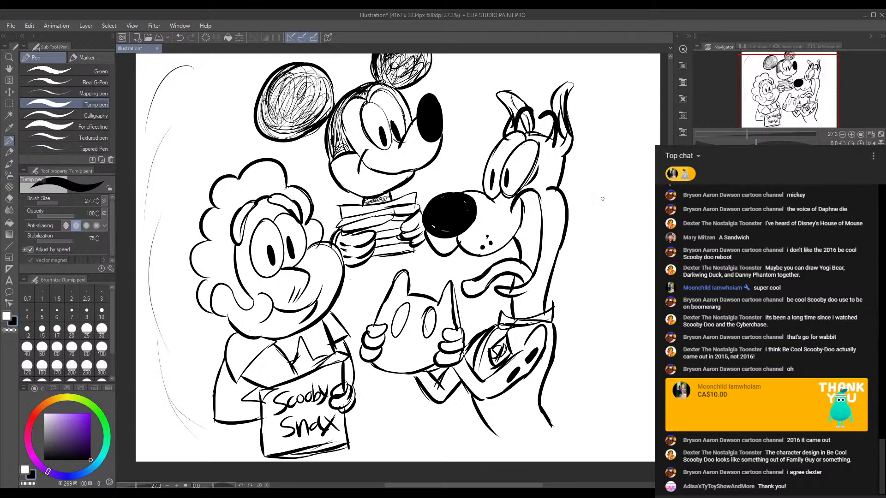
# Sketch matching thin curved lines down the blank margin behind Scooby-Doo's head and neck.
pyautogui.moveTo(413, 251)
pyautogui.mouseDown()
pyautogui.moveTo(385, 264)
pyautogui.moveTo(409, 259)
pyautogui.moveTo(363, 267)
pyautogui.mouseUp()
pyautogui.moveTo(472, 165); pyautogui.dragTo(452, 182)
pyautogui.moveTo(607, 98); pyautogui.dragTo(626, 199)
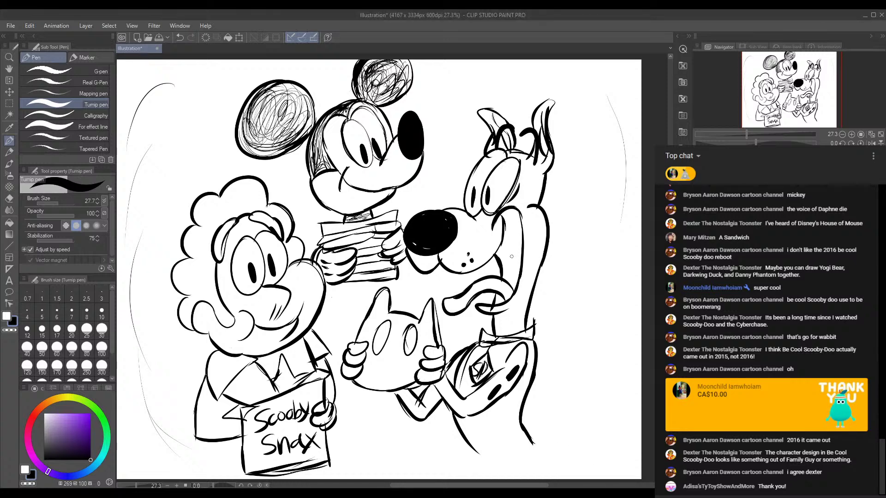
pyautogui.moveTo(568, 226); pyautogui.dragTo(564, 337)
pyautogui.moveTo(608, 236); pyautogui.dragTo(596, 334)
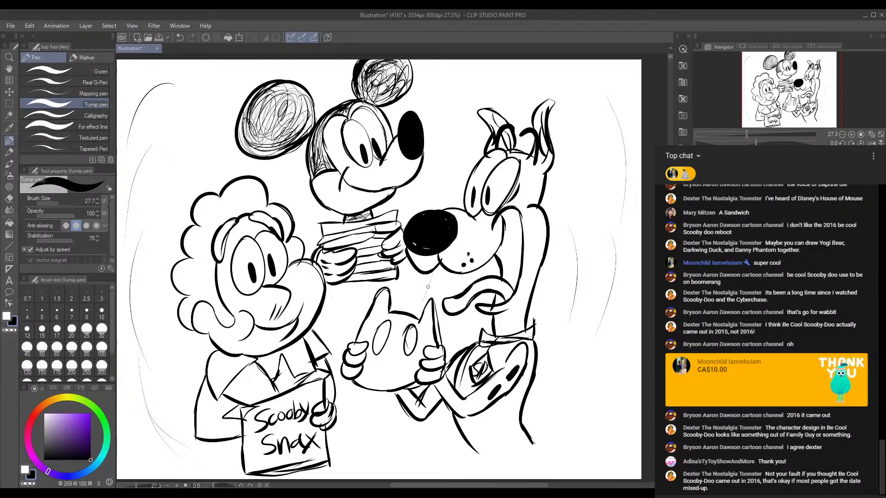
# Continue the thin curved lines down behind Scooby-Doo's back, sweeping inward toward the lower corner of the canvas.
pyautogui.moveTo(190, 417)
pyautogui.mouseDown()
pyautogui.moveTo(206, 363)
pyautogui.moveTo(215, 415)
pyautogui.mouseUp()
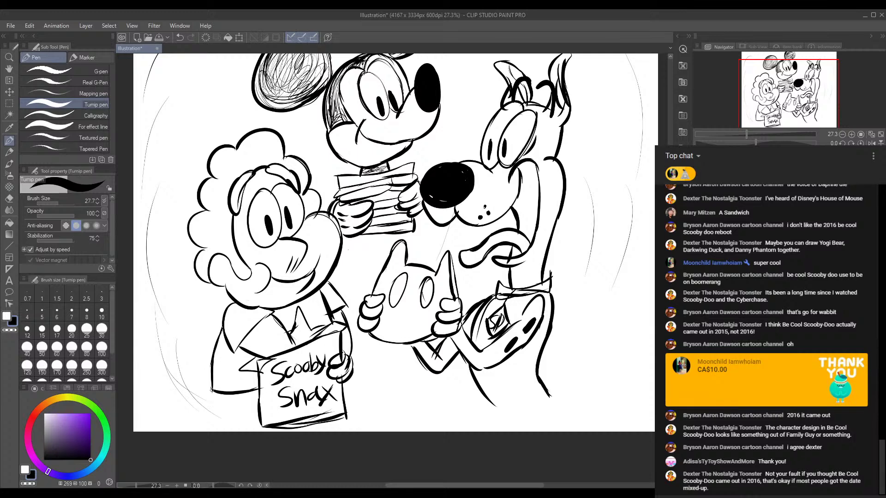
pyautogui.moveTo(535, 261)
pyautogui.mouseDown()
pyautogui.moveTo(530, 294)
pyautogui.moveTo(523, 291)
pyautogui.mouseUp()
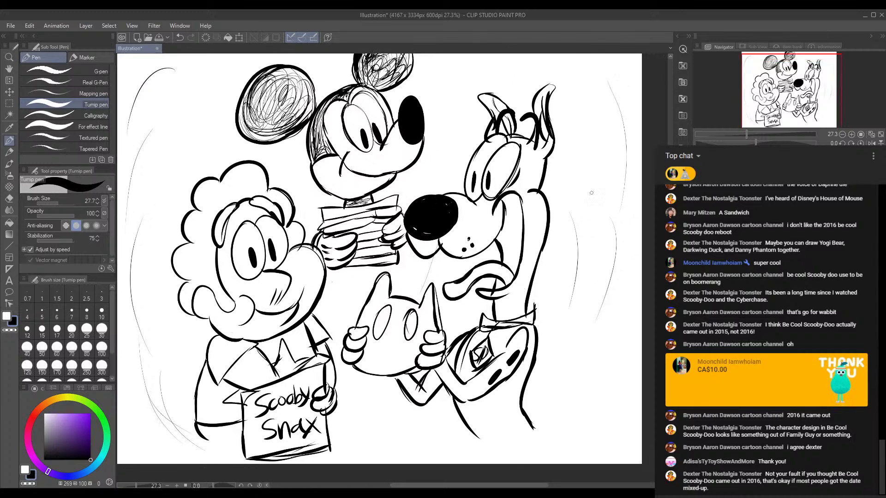
pyautogui.moveTo(587, 228); pyautogui.dragTo(579, 249)
pyautogui.moveTo(608, 306); pyautogui.dragTo(593, 356)
pyautogui.moveTo(593, 358); pyautogui.dragTo(571, 390)
pyautogui.moveTo(628, 355); pyautogui.dragTo(580, 426)
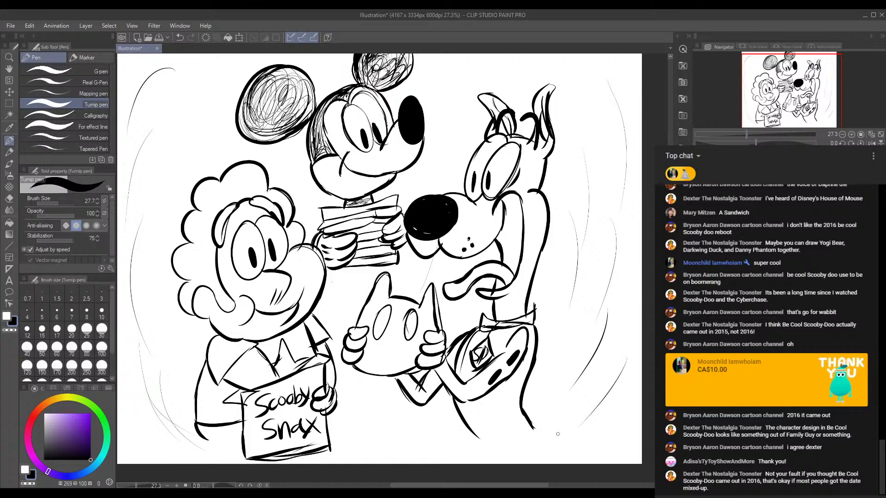
# Add more thin curved lines in the margin beside Mickey's near ear and down along Steven's side.
pyautogui.moveTo(529, 221); pyautogui.dragTo(552, 205)
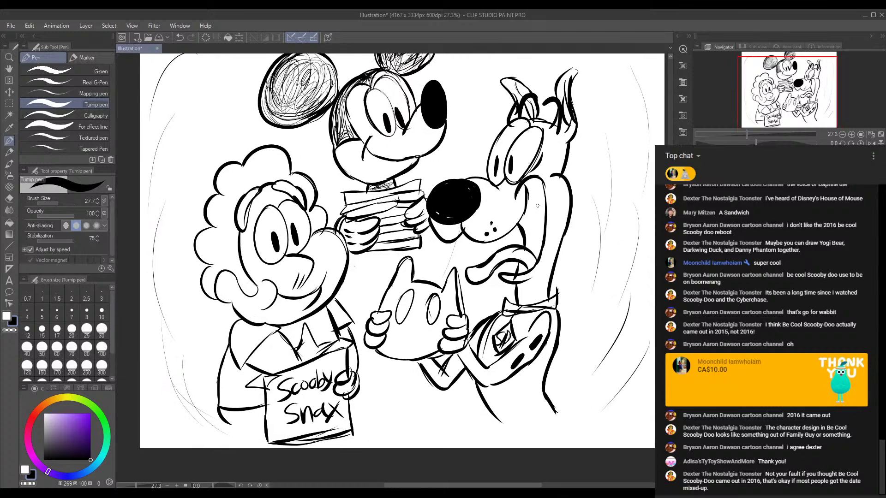
pyautogui.scroll(2, 532, 138)
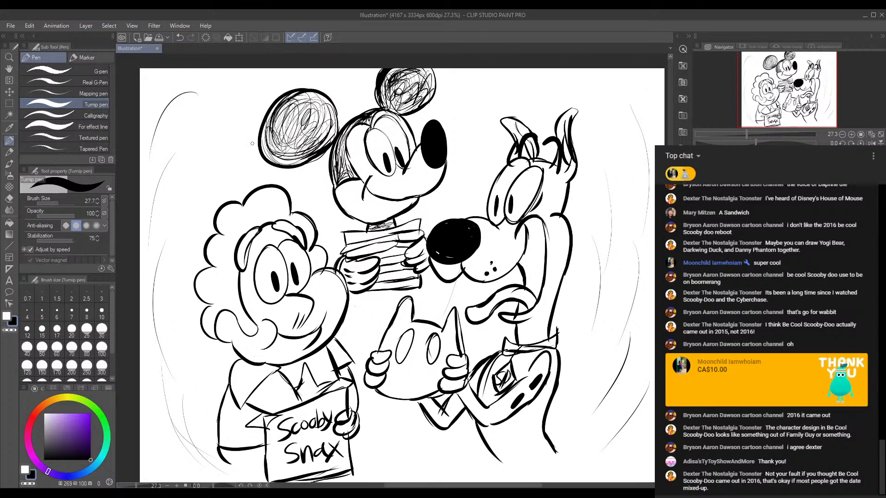
pyautogui.moveTo(191, 107); pyautogui.dragTo(184, 161)
pyautogui.moveTo(169, 72)
pyautogui.mouseDown()
pyautogui.moveTo(155, 126)
pyautogui.moveTo(162, 201)
pyautogui.mouseUp()
pyautogui.scroll(-6, 171, 238)
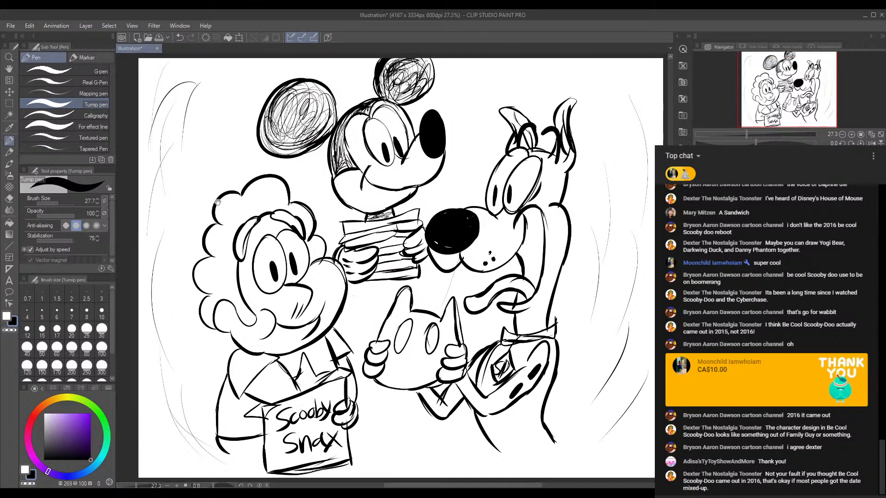
pyautogui.moveTo(139, 262); pyautogui.dragTo(165, 309)
pyautogui.moveTo(156, 295); pyautogui.dragTo(180, 327)
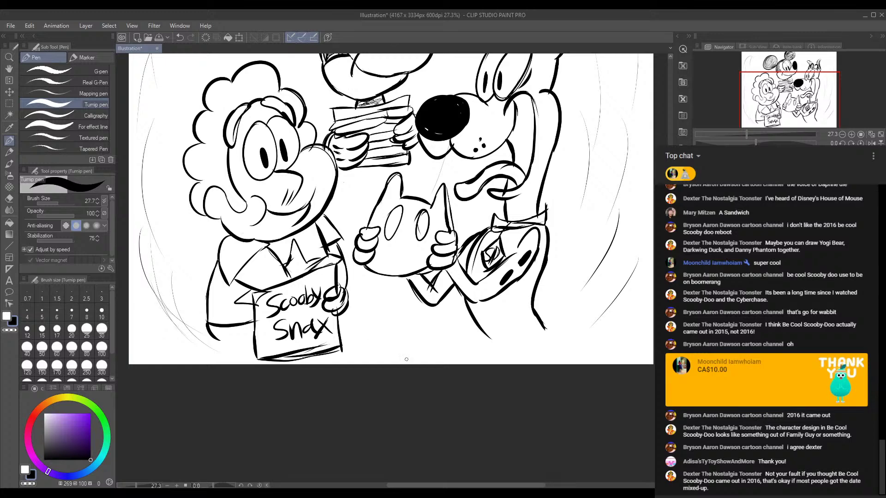
# Draw a shallow curve along the canvas bottom beneath the cat treat and thicken the group of curved lines behind Scooby-Doo.
pyautogui.moveTo(383, 347); pyautogui.dragTo(429, 340)
pyautogui.moveTo(621, 276); pyautogui.dragTo(585, 323)
pyautogui.moveTo(617, 260); pyautogui.dragTo(584, 305)
pyautogui.scroll(5, 600, 184)
pyautogui.moveTo(601, 147); pyautogui.dragTo(588, 231)
pyautogui.moveTo(622, 91); pyautogui.dragTo(632, 172)
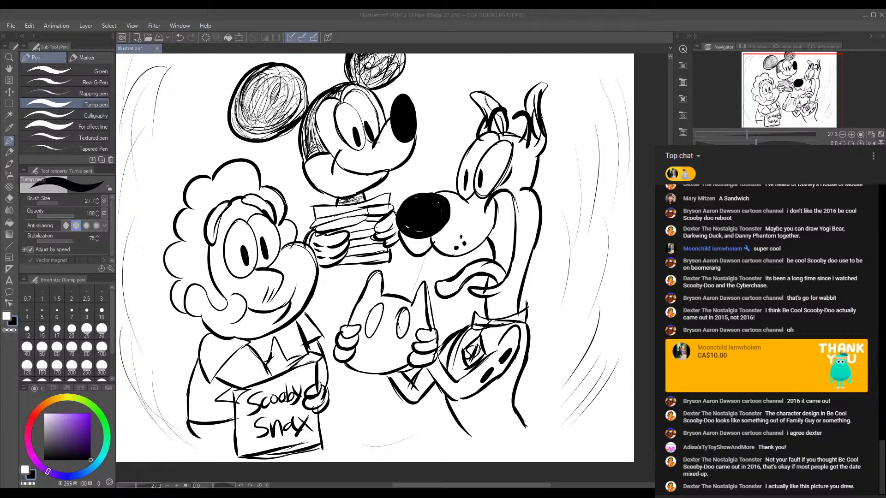
# Sign the drawing with the artist's handwritten signature at the canvas bottom, beside the Scooby Snax box.
pyautogui.moveTo(368, 144)
pyautogui.mouseDown()
pyautogui.moveTo(372, 169)
pyautogui.moveTo(352, 130)
pyautogui.moveTo(382, 139)
pyautogui.moveTo(377, 153)
pyautogui.mouseUp()
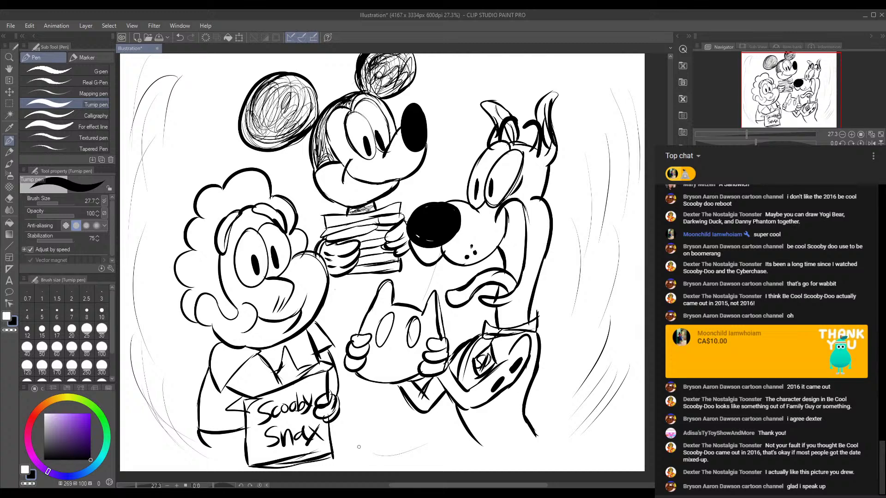
pyautogui.moveTo(361, 442)
pyautogui.mouseDown()
pyautogui.moveTo(354, 465)
pyautogui.moveTo(366, 450)
pyautogui.mouseUp()
pyautogui.moveTo(367, 455)
pyautogui.mouseDown()
pyautogui.moveTo(371, 463)
pyautogui.moveTo(383, 444)
pyautogui.moveTo(381, 462)
pyautogui.mouseUp()
pyautogui.moveTo(386, 434)
pyautogui.mouseDown()
pyautogui.moveTo(385, 468)
pyautogui.moveTo(399, 451)
pyautogui.moveTo(361, 469)
pyautogui.moveTo(407, 464)
pyautogui.moveTo(425, 437)
pyautogui.mouseUp()
pyautogui.moveTo(392, 468)
pyautogui.mouseDown()
pyautogui.moveTo(425, 444)
pyautogui.moveTo(396, 455)
pyautogui.mouseUp()
pyautogui.moveTo(418, 461); pyautogui.dragTo(434, 420)
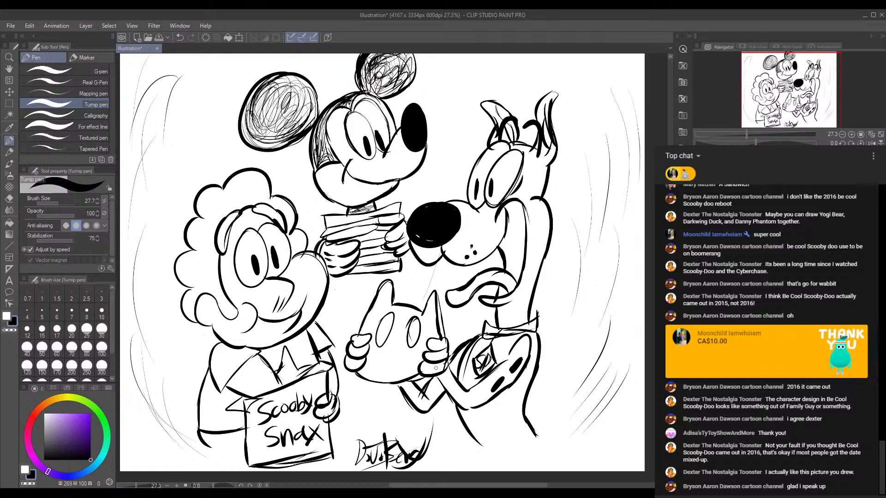
pyautogui.moveTo(430, 147)
pyautogui.mouseDown()
pyautogui.moveTo(445, 176)
pyautogui.moveTo(432, 149)
pyautogui.mouseUp()
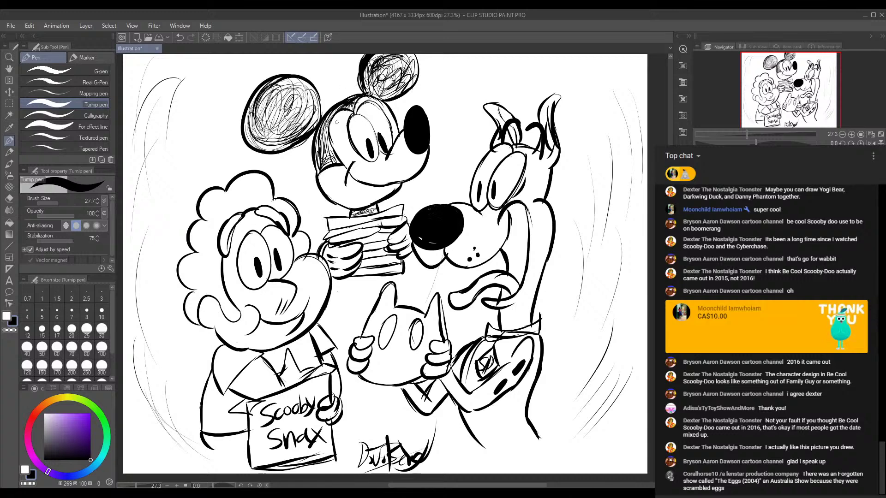
pyautogui.scroll(-1, 337, 122)
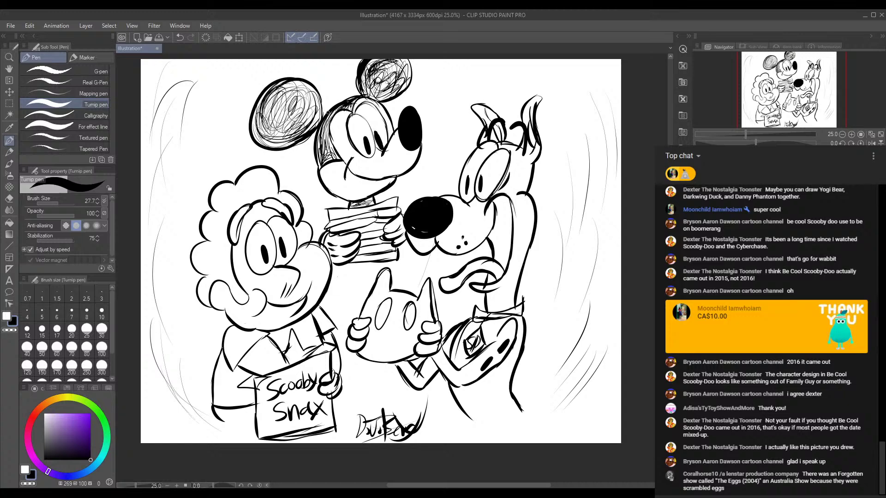
pyautogui.moveTo(387, 118)
pyautogui.mouseDown()
pyautogui.moveTo(400, 131)
pyautogui.moveTo(397, 120)
pyautogui.mouseUp()
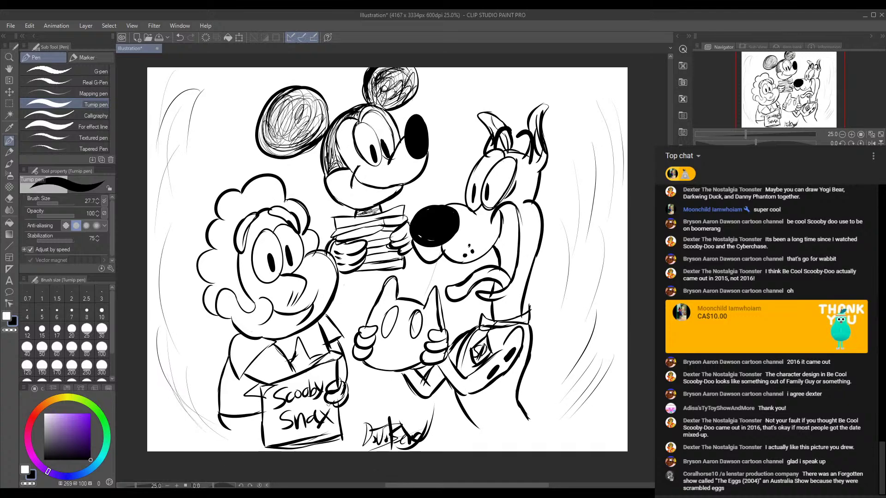
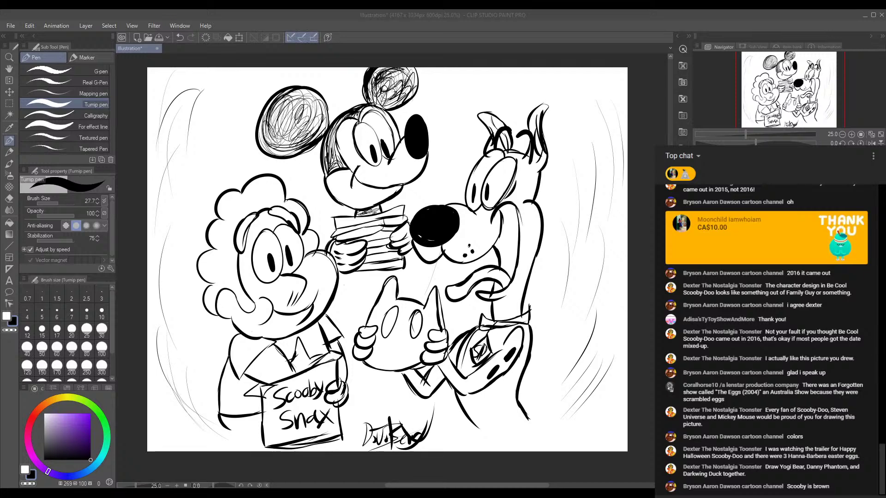
pyautogui.click(624, 474)
pyautogui.scroll(-1, 498, 114)
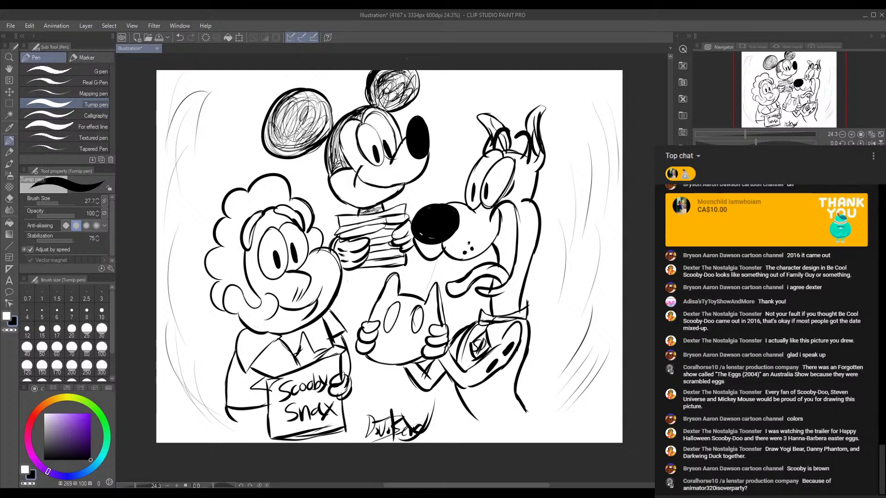
# Add more thin curved lines in the margin behind Scooby-Doo's back and toward the lower canvas corner.
pyautogui.scroll(1, 306, 207)
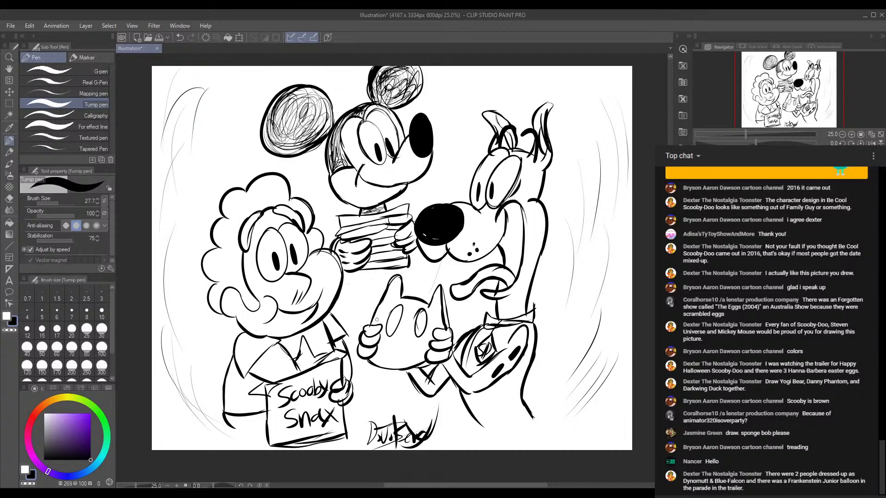
pyautogui.scroll(1, 282, 286)
pyautogui.scroll(-1, 339, 301)
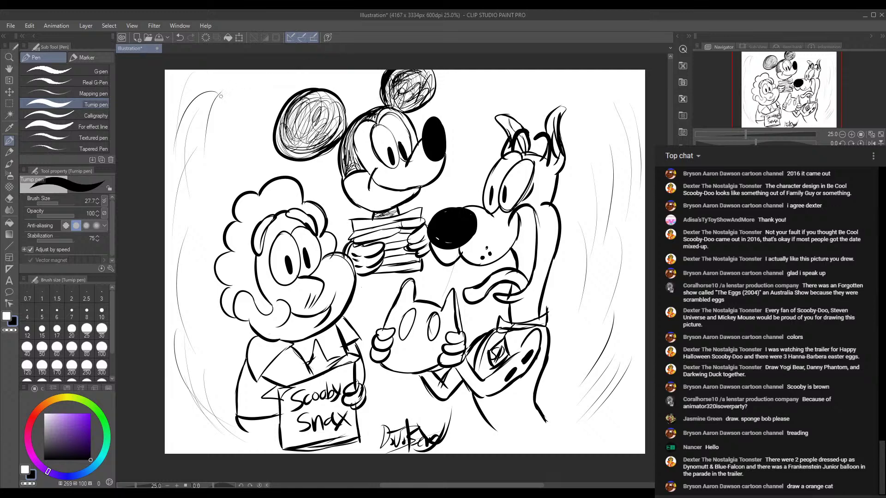
pyautogui.moveTo(601, 300); pyautogui.dragTo(586, 333)
pyautogui.moveTo(639, 310); pyautogui.dragTo(613, 419)
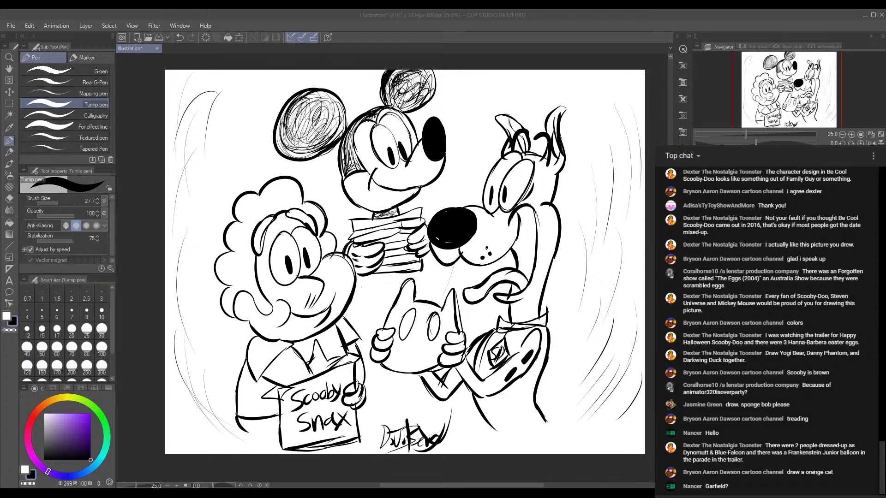
pyautogui.click(10, 26)
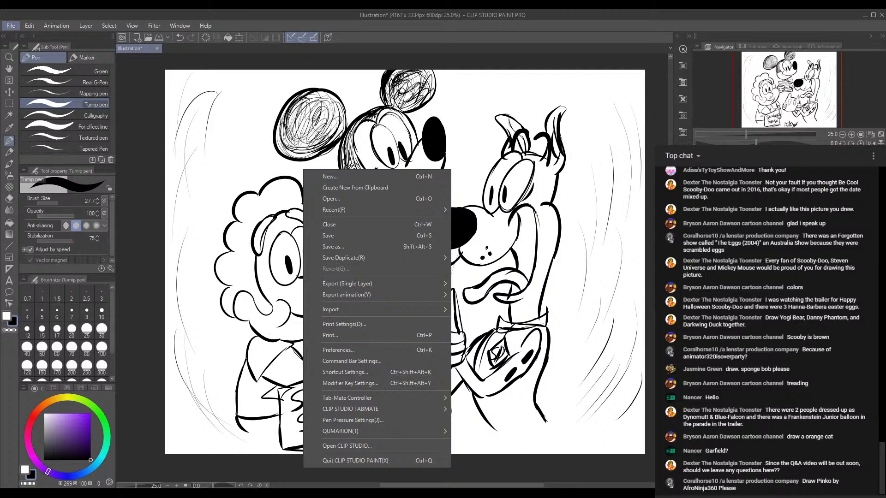
pyautogui.hotkey('alt', 'Tab')
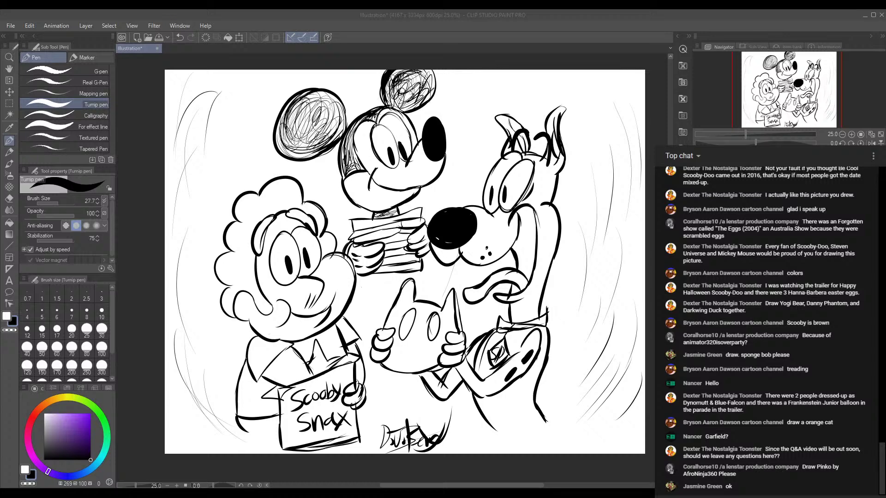
pyautogui.hotkey('alt', 'Tab')
pyautogui.click(10, 26)
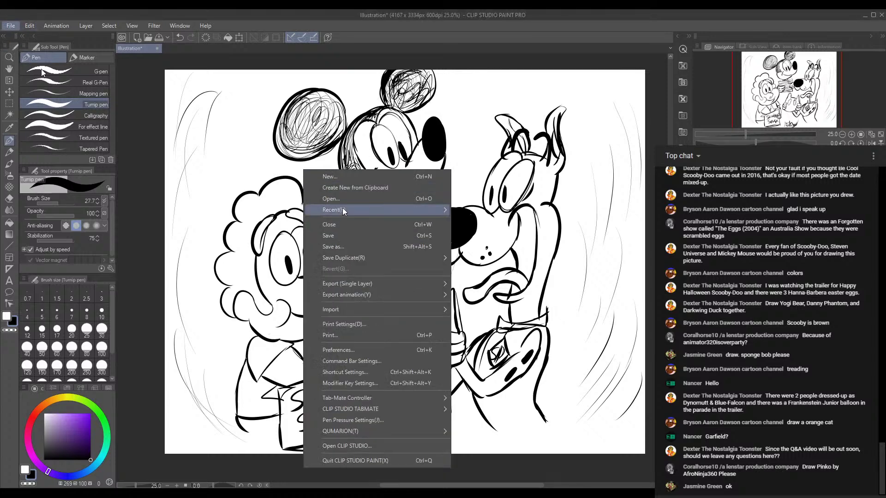
pyautogui.moveTo(96, 23)
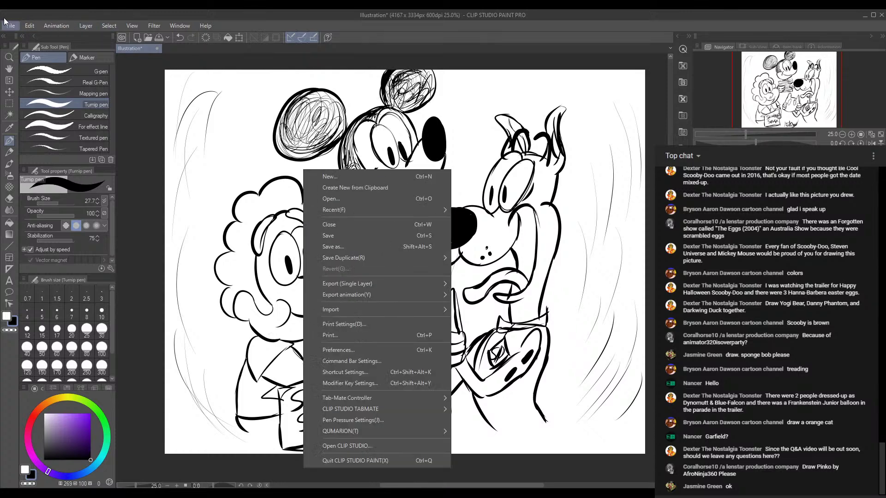
pyautogui.click(195, 16)
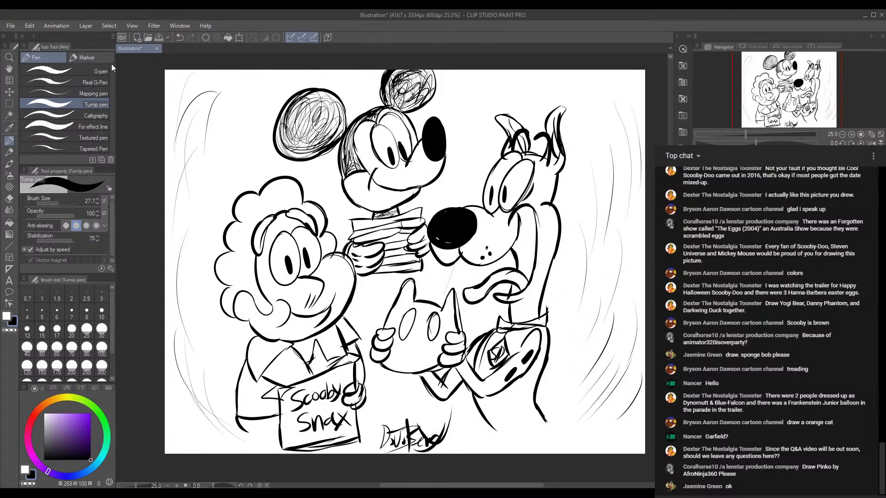
# Create a new blank colour canvas named Illustration2, 4167 x 3334 px at 600 resolution with white paper.
pyautogui.click(13, 28)
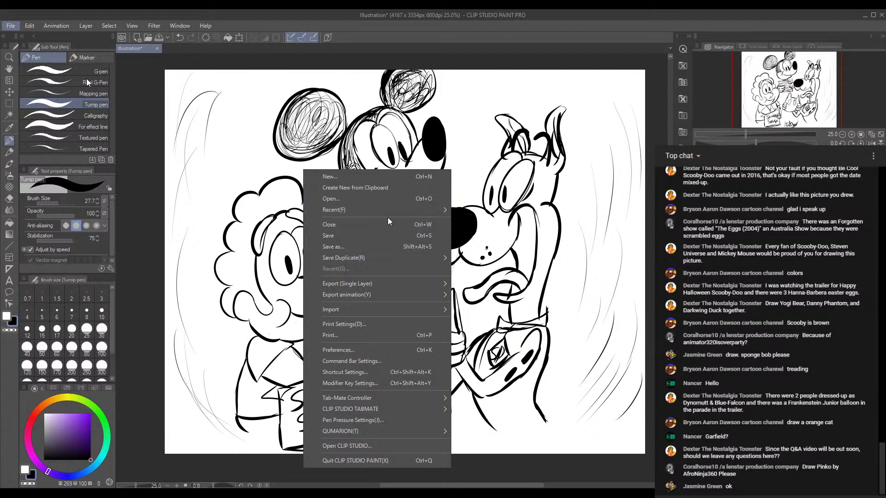
pyautogui.click(43, 42)
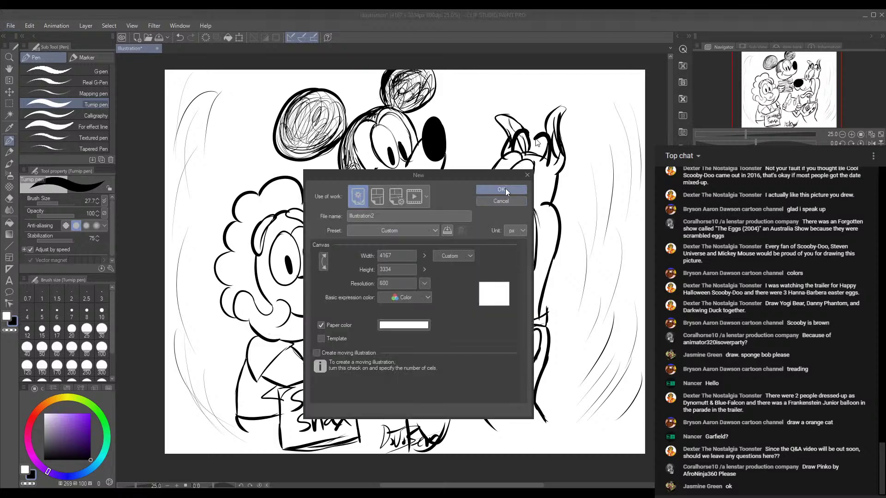
pyautogui.click(501, 181)
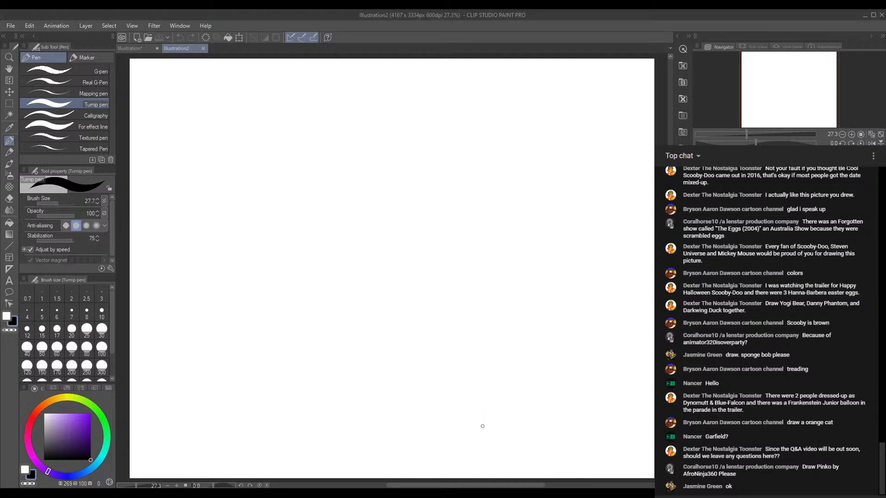
pyautogui.moveTo(376, 164); pyautogui.dragTo(379, 177)
pyautogui.hotkey('ctrl', 'z')
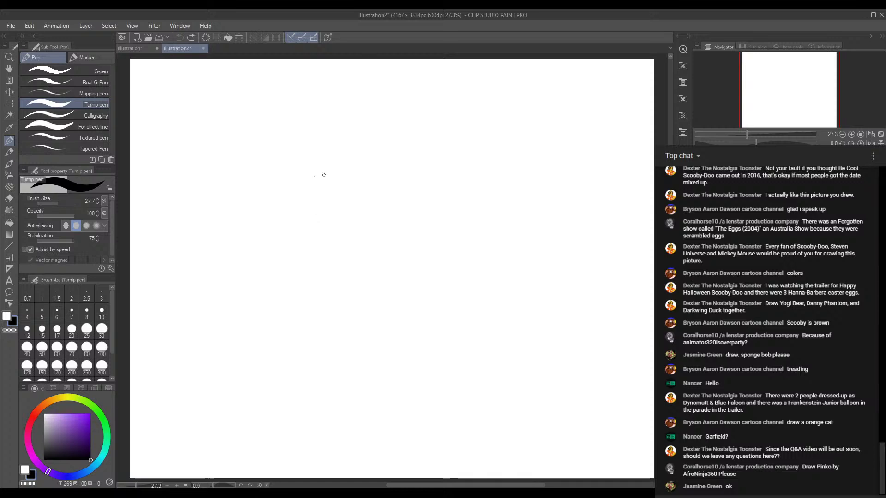
pyautogui.moveTo(330, 141)
pyautogui.mouseDown()
pyautogui.moveTo(306, 174)
pyautogui.moveTo(333, 242)
pyautogui.moveTo(356, 226)
pyautogui.mouseUp()
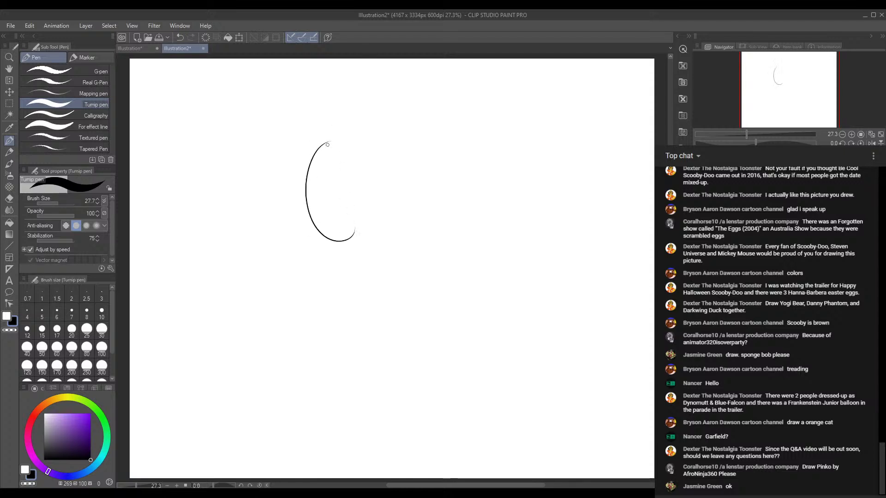
pyautogui.moveTo(328, 144)
pyautogui.mouseDown()
pyautogui.moveTo(359, 176)
pyautogui.moveTo(359, 195)
pyautogui.moveTo(350, 134)
pyautogui.mouseUp()
pyautogui.hotkey('ctrl', 'z')
pyautogui.hotkey('ctrl', 'z')
pyautogui.hotkey('ctrl', 'z')
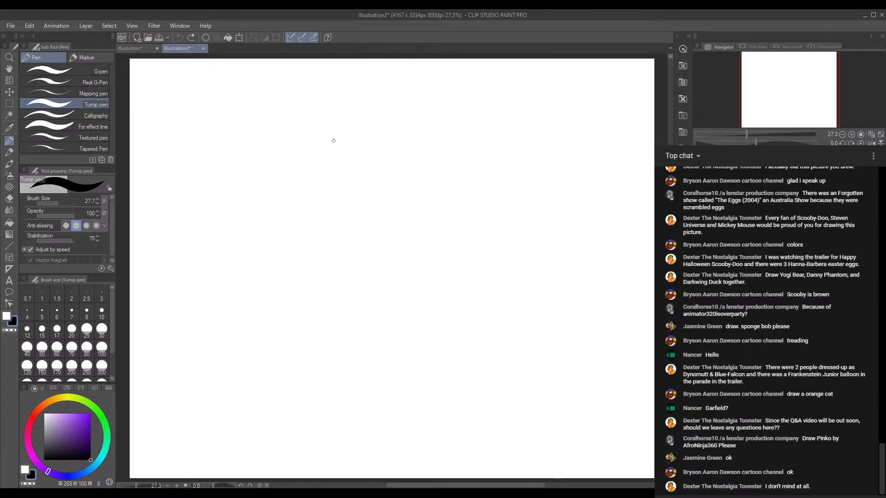
# Draw a tall oval eye in the upper middle of the blank canvas, building its outline with overlapping strokes.
pyautogui.moveTo(342, 131); pyautogui.dragTo(335, 205)
pyautogui.moveTo(340, 130)
pyautogui.mouseDown()
pyautogui.moveTo(319, 195)
pyautogui.moveTo(333, 219)
pyautogui.mouseUp()
pyautogui.moveTo(318, 170)
pyautogui.mouseDown()
pyautogui.moveTo(324, 208)
pyautogui.moveTo(372, 212)
pyautogui.mouseUp()
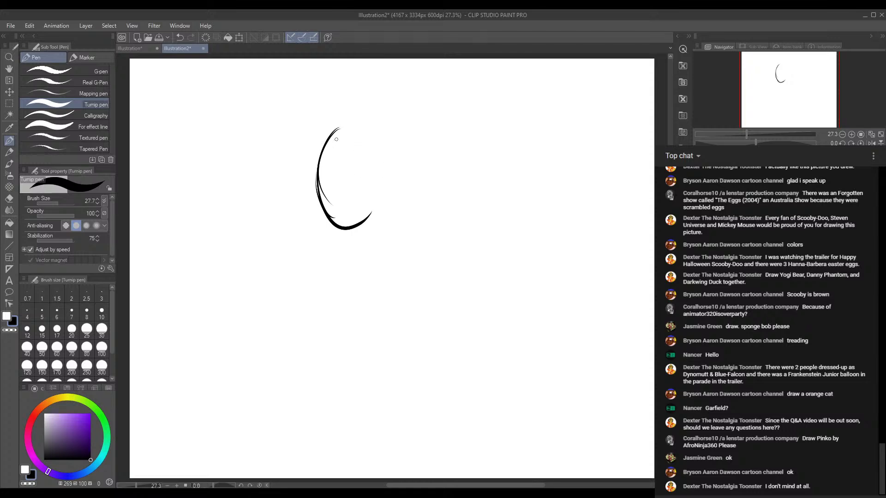
pyautogui.moveTo(332, 134)
pyautogui.mouseDown()
pyautogui.moveTo(346, 120)
pyautogui.moveTo(369, 159)
pyautogui.mouseUp()
pyautogui.moveTo(335, 128)
pyautogui.mouseDown()
pyautogui.moveTo(370, 163)
pyautogui.moveTo(372, 198)
pyautogui.mouseUp()
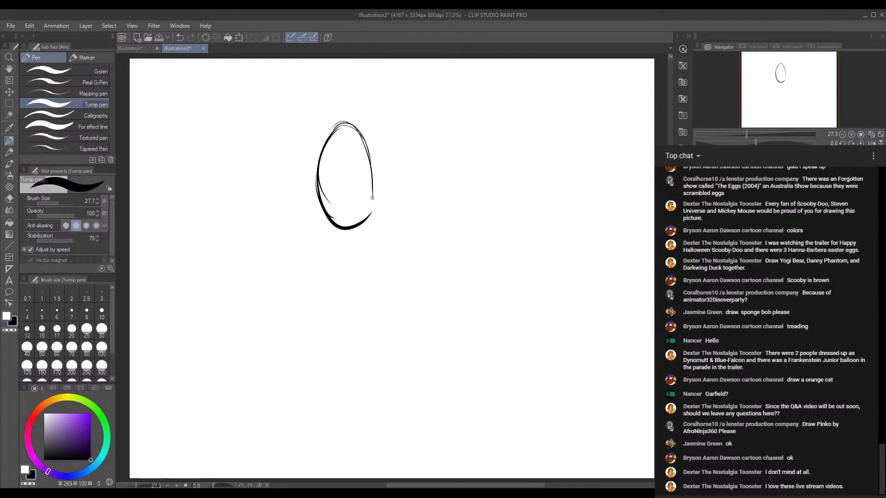
pyautogui.moveTo(369, 159)
pyautogui.mouseDown()
pyautogui.moveTo(362, 217)
pyautogui.moveTo(372, 193)
pyautogui.moveTo(363, 216)
pyautogui.mouseUp()
# Draw a second oval eye tucked behind the first, thicken the outlines, and shift both eyes slightly toward the canvas centre.
pyautogui.moveTo(355, 127)
pyautogui.mouseDown()
pyautogui.moveTo(382, 123)
pyautogui.moveTo(378, 108)
pyautogui.moveTo(403, 182)
pyautogui.mouseUp()
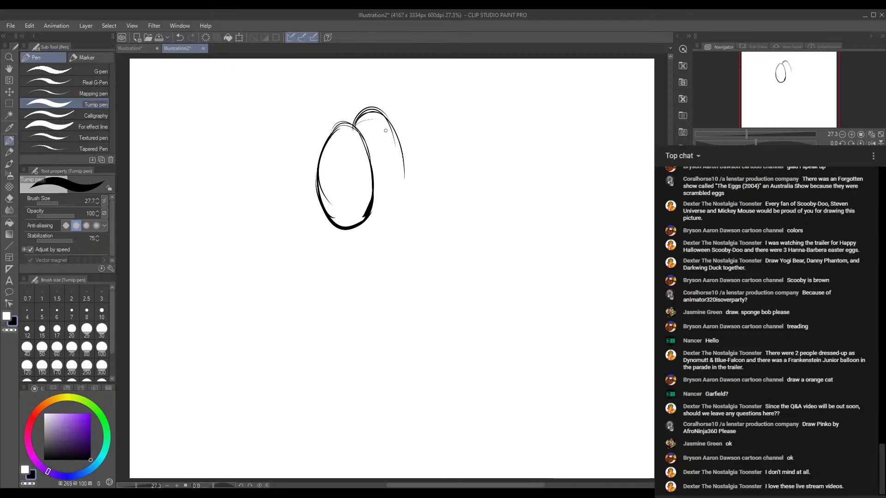
pyautogui.moveTo(396, 135); pyautogui.dragTo(402, 197)
pyautogui.moveTo(403, 163)
pyautogui.mouseDown()
pyautogui.moveTo(373, 215)
pyautogui.moveTo(402, 178)
pyautogui.moveTo(394, 213)
pyautogui.mouseUp()
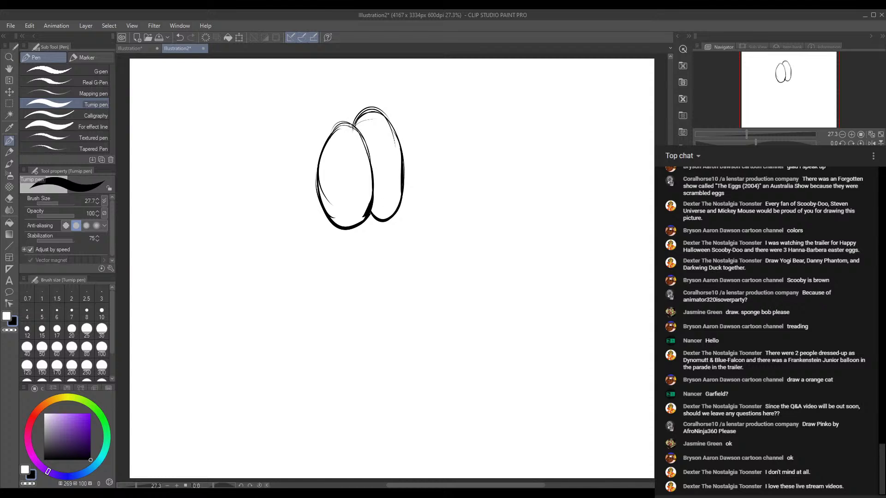
pyautogui.moveTo(352, 126); pyautogui.dragTo(327, 150)
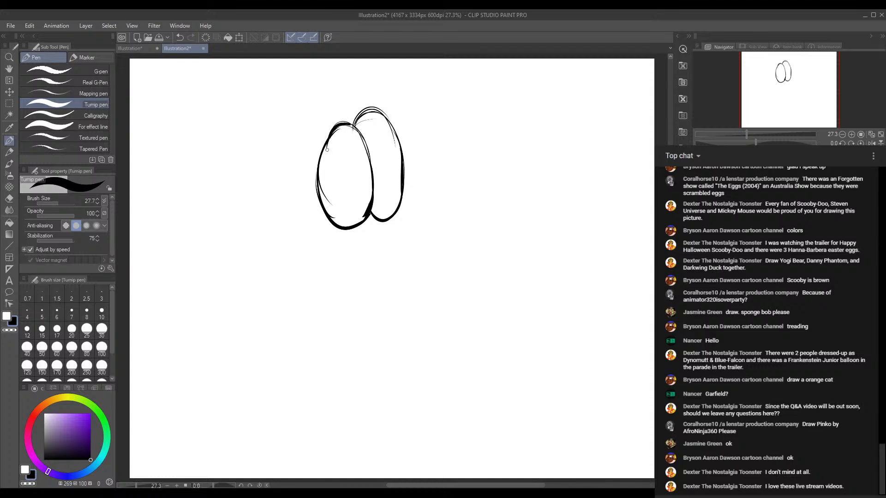
pyautogui.click(11, 94)
pyautogui.moveTo(367, 175); pyautogui.dragTo(402, 198)
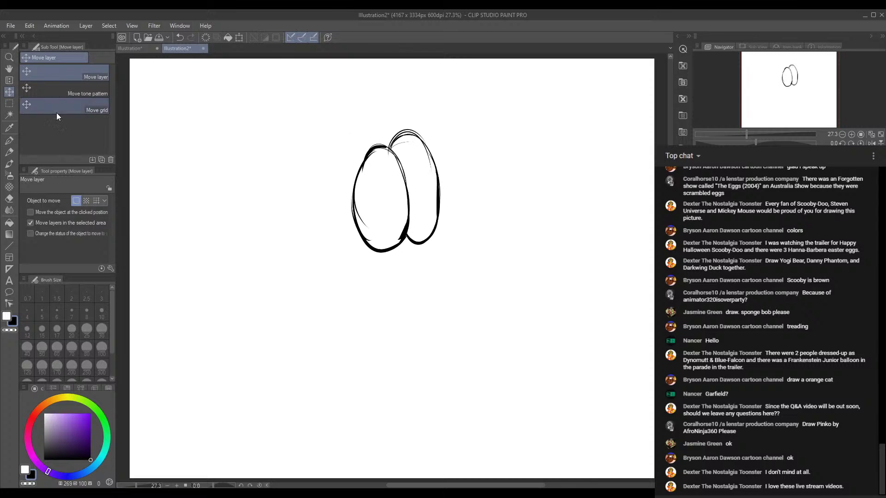
# Draw three thick lashes above each eye with the Turnip pen and add a narrow oval iris inside each eye.
pyautogui.click(10, 142)
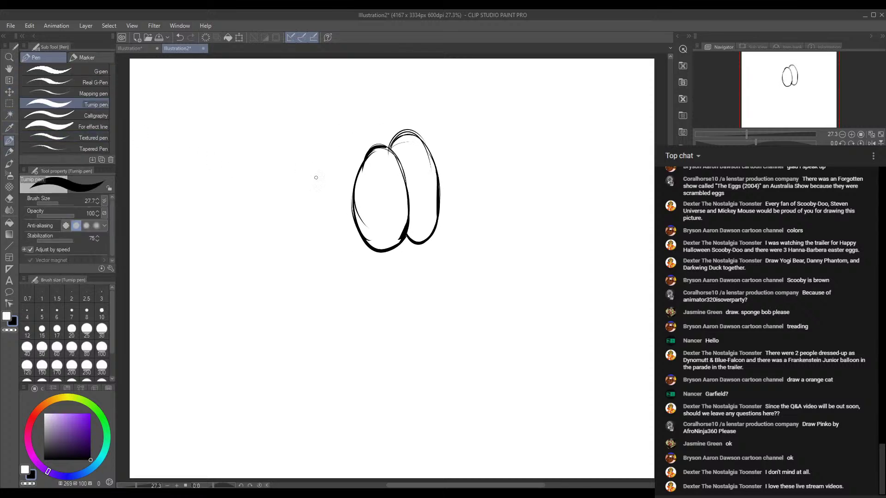
pyautogui.moveTo(362, 162)
pyautogui.mouseDown()
pyautogui.moveTo(346, 137)
pyautogui.moveTo(367, 119)
pyautogui.moveTo(394, 124)
pyautogui.moveTo(391, 108)
pyautogui.moveTo(407, 101)
pyautogui.mouseUp()
pyautogui.moveTo(415, 136)
pyautogui.mouseDown()
pyautogui.moveTo(422, 99)
pyautogui.moveTo(406, 127)
pyautogui.moveTo(395, 121)
pyautogui.moveTo(400, 134)
pyautogui.mouseUp()
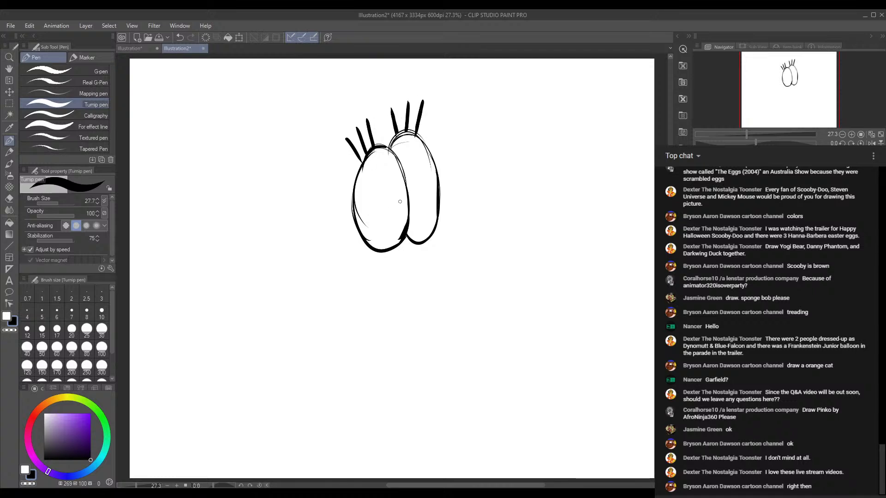
pyautogui.moveTo(400, 202)
pyautogui.mouseDown()
pyautogui.moveTo(403, 222)
pyautogui.moveTo(402, 192)
pyautogui.moveTo(400, 224)
pyautogui.moveTo(402, 191)
pyautogui.moveTo(421, 209)
pyautogui.moveTo(410, 204)
pyautogui.moveTo(409, 171)
pyautogui.moveTo(422, 207)
pyautogui.mouseUp()
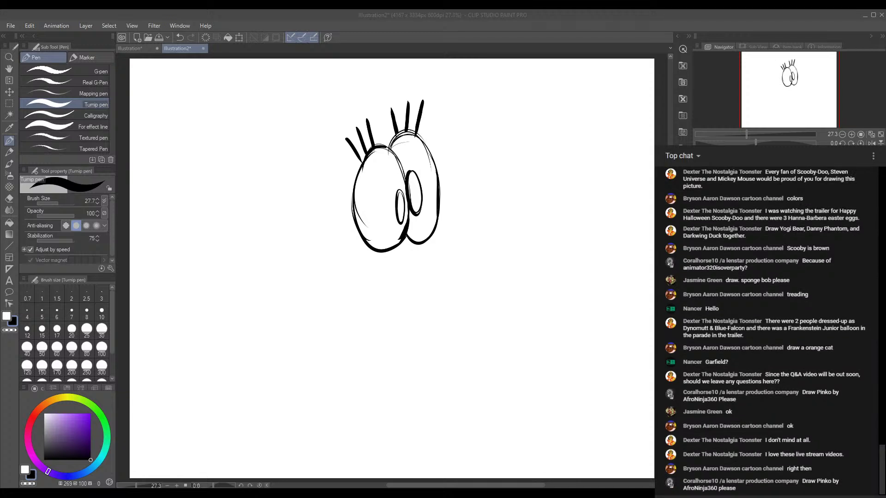
pyautogui.click(549, 467)
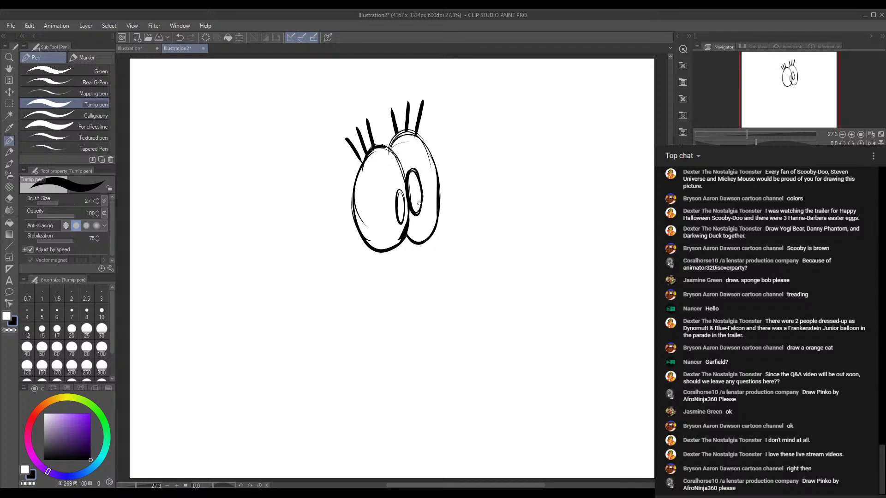
# Draw a long upturned nose beside the far eye and fill small dark pupils inside both irises.
pyautogui.moveTo(414, 249)
pyautogui.mouseDown()
pyautogui.moveTo(433, 224)
pyautogui.moveTo(414, 253)
pyautogui.mouseUp()
pyautogui.moveTo(440, 213)
pyautogui.mouseDown()
pyautogui.moveTo(412, 249)
pyautogui.moveTo(449, 200)
pyautogui.mouseUp()
pyautogui.moveTo(431, 233)
pyautogui.mouseDown()
pyautogui.moveTo(453, 197)
pyautogui.moveTo(466, 204)
pyautogui.moveTo(436, 223)
pyautogui.moveTo(462, 196)
pyautogui.mouseUp()
pyautogui.moveTo(459, 195)
pyautogui.mouseDown()
pyautogui.moveTo(456, 239)
pyautogui.moveTo(459, 212)
pyautogui.moveTo(441, 252)
pyautogui.mouseUp()
pyautogui.moveTo(462, 225)
pyautogui.mouseDown()
pyautogui.moveTo(416, 257)
pyautogui.moveTo(443, 244)
pyautogui.mouseUp()
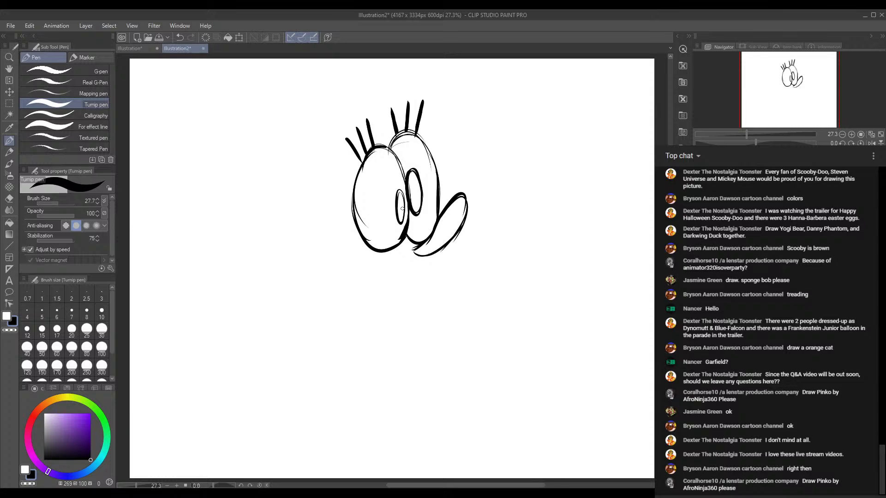
pyautogui.moveTo(401, 201)
pyautogui.mouseDown()
pyautogui.moveTo(400, 219)
pyautogui.moveTo(415, 202)
pyautogui.mouseUp()
# Draw a wide smile curve under the eyes and nose, with a freckled round cheek and two square buck teeth.
pyautogui.moveTo(444, 248); pyautogui.dragTo(464, 230)
pyautogui.moveTo(444, 249)
pyautogui.mouseDown()
pyautogui.moveTo(465, 230)
pyautogui.moveTo(441, 262)
pyautogui.moveTo(415, 269)
pyautogui.mouseUp()
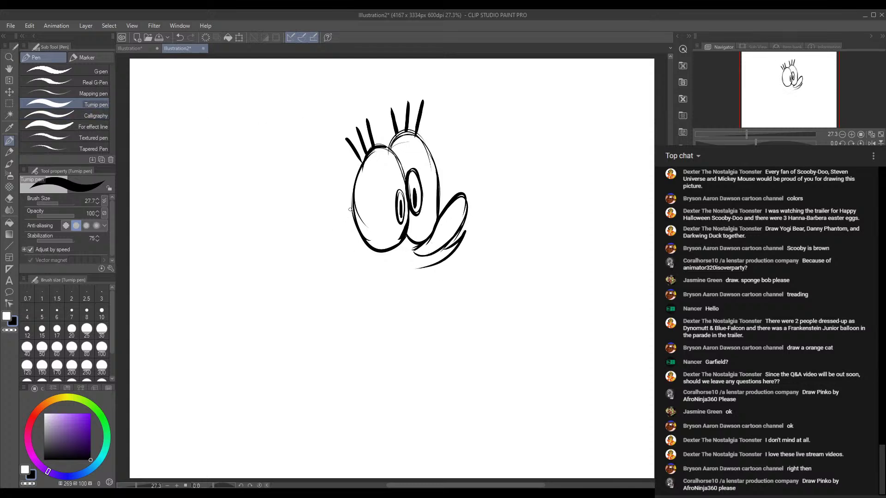
pyautogui.moveTo(350, 209)
pyautogui.mouseDown()
pyautogui.moveTo(334, 203)
pyautogui.moveTo(352, 208)
pyautogui.moveTo(345, 225)
pyautogui.moveTo(352, 206)
pyautogui.moveTo(353, 217)
pyautogui.moveTo(333, 228)
pyautogui.moveTo(342, 219)
pyautogui.mouseUp()
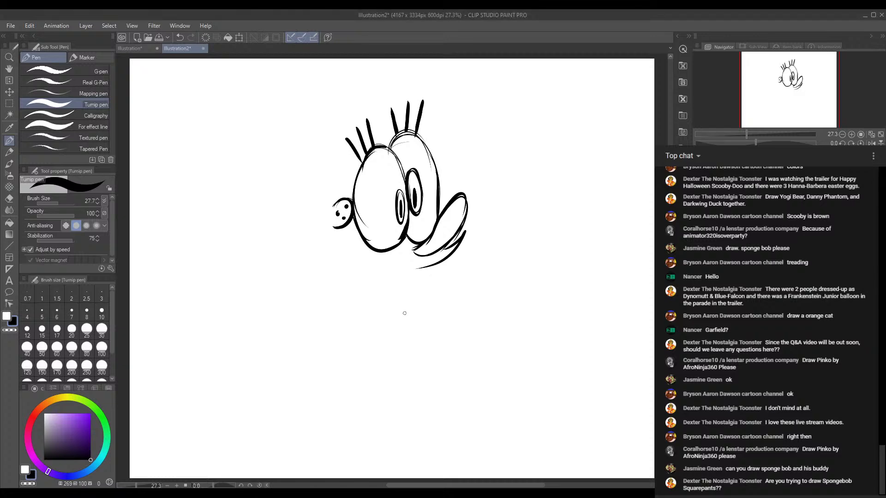
pyautogui.moveTo(343, 224)
pyautogui.mouseDown()
pyautogui.moveTo(365, 258)
pyautogui.moveTo(399, 250)
pyautogui.moveTo(351, 244)
pyautogui.moveTo(387, 268)
pyautogui.moveTo(430, 264)
pyautogui.moveTo(377, 267)
pyautogui.moveTo(373, 290)
pyautogui.moveTo(396, 288)
pyautogui.moveTo(404, 269)
pyautogui.moveTo(405, 293)
pyautogui.moveTo(421, 269)
pyautogui.mouseUp()
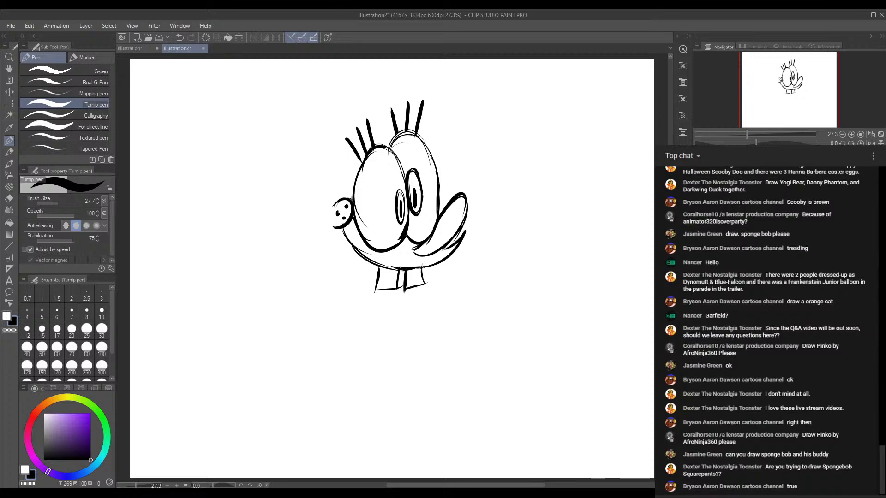
# Draw SpongeBob's wavy sponge outline all around the face with the Turnip pen and add three oval pores inside it.
pyautogui.moveTo(417, 94)
pyautogui.mouseDown()
pyautogui.moveTo(379, 98)
pyautogui.moveTo(312, 122)
pyautogui.moveTo(290, 141)
pyautogui.moveTo(276, 139)
pyautogui.moveTo(317, 246)
pyautogui.moveTo(324, 300)
pyautogui.moveTo(340, 311)
pyautogui.mouseUp()
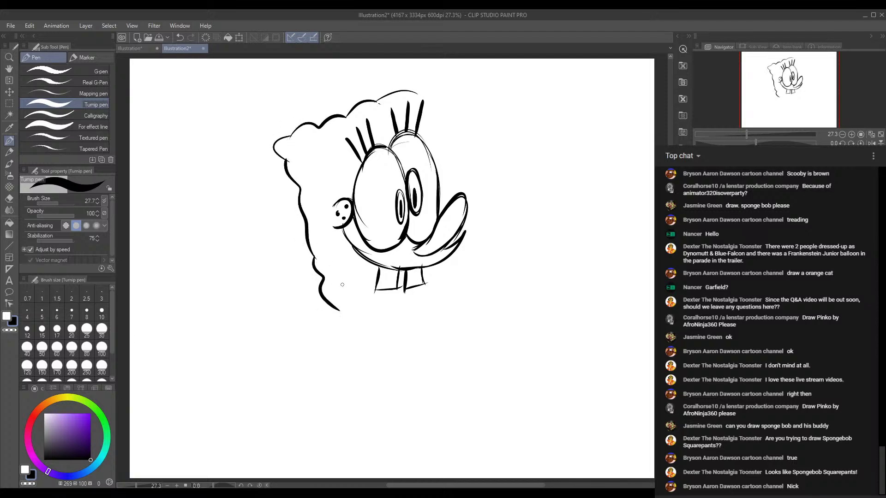
pyautogui.moveTo(418, 91)
pyautogui.mouseDown()
pyautogui.moveTo(440, 97)
pyautogui.moveTo(457, 88)
pyautogui.moveTo(468, 112)
pyautogui.moveTo(461, 159)
pyautogui.moveTo(469, 213)
pyautogui.mouseUp()
pyautogui.moveTo(308, 140)
pyautogui.mouseDown()
pyautogui.moveTo(309, 176)
pyautogui.moveTo(302, 141)
pyautogui.mouseUp()
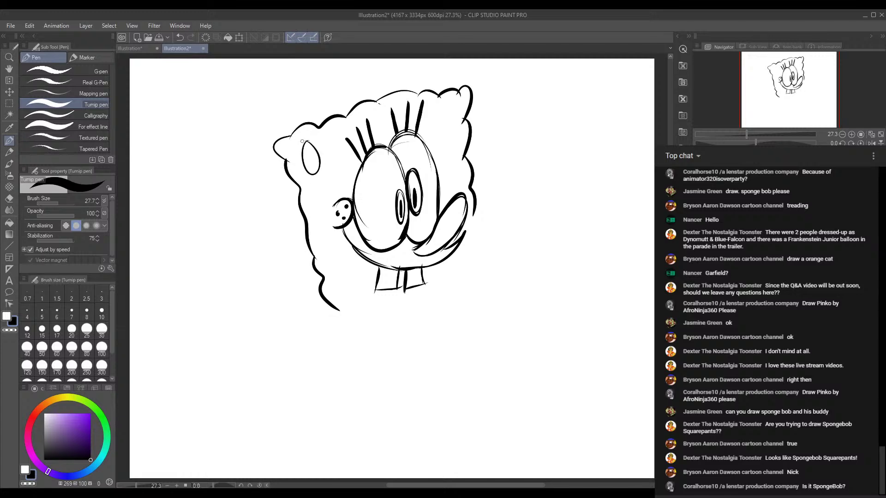
pyautogui.moveTo(311, 197)
pyautogui.mouseDown()
pyautogui.moveTo(326, 231)
pyautogui.moveTo(314, 203)
pyautogui.mouseUp()
pyautogui.moveTo(445, 106)
pyautogui.mouseDown()
pyautogui.moveTo(438, 141)
pyautogui.moveTo(450, 113)
pyautogui.mouseUp()
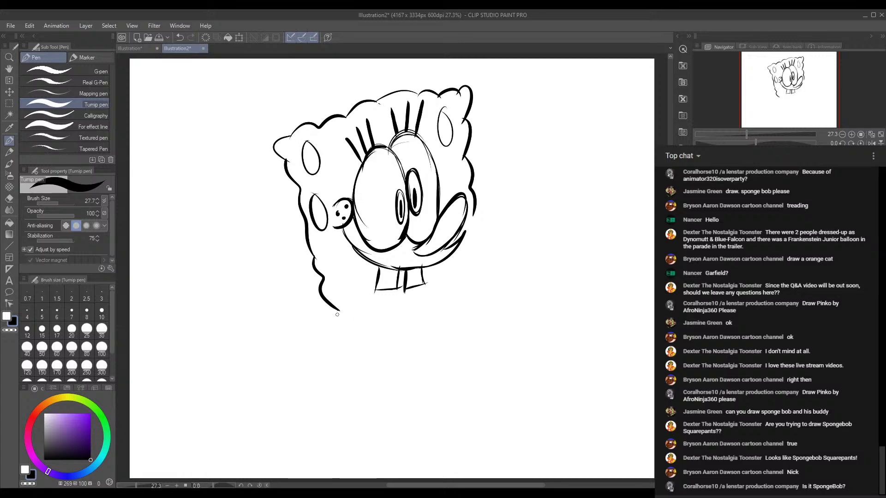
pyautogui.moveTo(337, 314)
pyautogui.mouseDown()
pyautogui.moveTo(377, 322)
pyautogui.moveTo(387, 311)
pyautogui.moveTo(382, 319)
pyautogui.moveTo(440, 308)
pyautogui.mouseUp()
pyautogui.moveTo(476, 215)
pyautogui.mouseDown()
pyautogui.moveTo(467, 277)
pyautogui.moveTo(464, 257)
pyautogui.moveTo(474, 283)
pyautogui.moveTo(463, 280)
pyautogui.moveTo(467, 303)
pyautogui.moveTo(440, 309)
pyautogui.mouseUp()
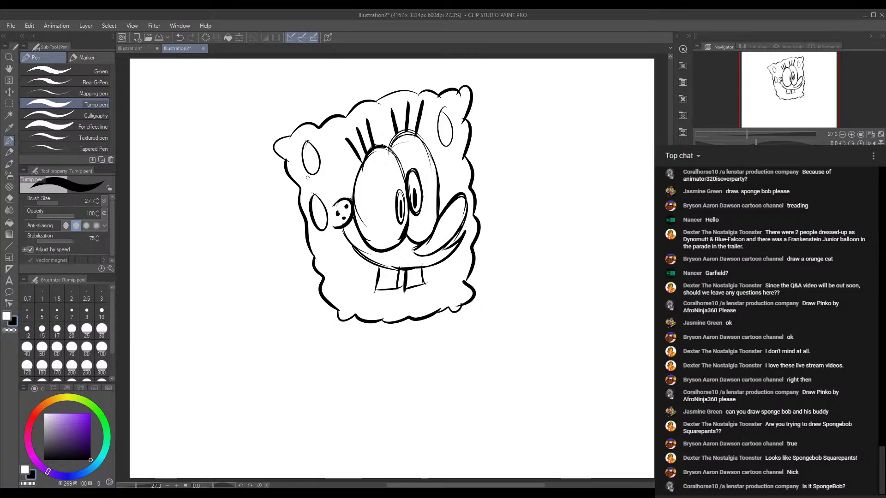
# Add the lower pores, chin curve and wavy side edge to the head, and shift the drawing down the canvas.
pyautogui.moveTo(342, 284)
pyautogui.mouseDown()
pyautogui.moveTo(340, 304)
pyautogui.moveTo(346, 284)
pyautogui.mouseUp()
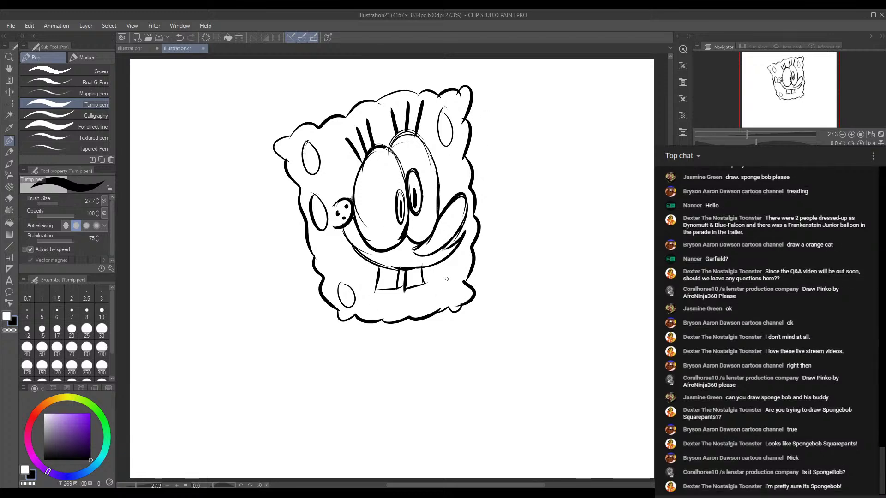
pyautogui.moveTo(453, 272); pyautogui.dragTo(384, 299)
pyautogui.moveTo(272, 148)
pyautogui.mouseDown()
pyautogui.moveTo(258, 185)
pyautogui.moveTo(311, 314)
pyautogui.moveTo(326, 309)
pyautogui.moveTo(332, 321)
pyautogui.moveTo(325, 318)
pyautogui.moveTo(346, 310)
pyautogui.mouseUp()
pyautogui.click(9, 92)
pyautogui.moveTo(381, 137); pyautogui.dragTo(376, 184)
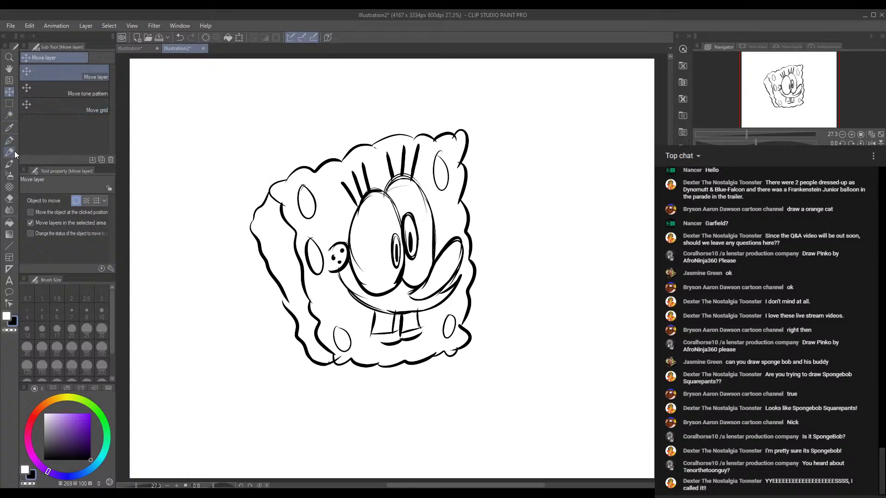
# Draw a tall rounded hat front with an anchor emblem on the head using the Turnip pen, plus a narrower double-lined loop beside it.
pyautogui.click(13, 151)
pyautogui.click(13, 138)
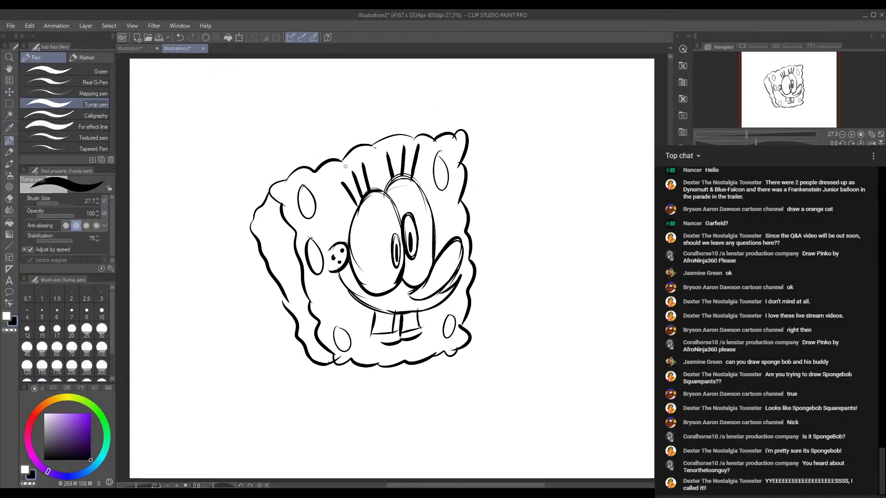
pyautogui.moveTo(331, 159)
pyautogui.mouseDown()
pyautogui.moveTo(304, 109)
pyautogui.moveTo(306, 81)
pyautogui.moveTo(318, 72)
pyautogui.moveTo(351, 98)
pyautogui.moveTo(353, 144)
pyautogui.mouseUp()
pyautogui.moveTo(345, 96); pyautogui.dragTo(359, 149)
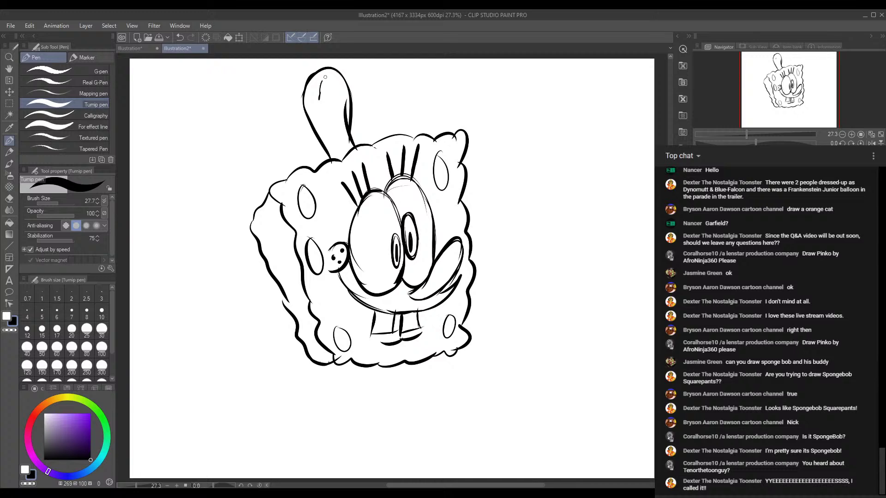
pyautogui.moveTo(325, 77)
pyautogui.mouseDown()
pyautogui.moveTo(324, 136)
pyautogui.moveTo(340, 115)
pyautogui.moveTo(349, 150)
pyautogui.mouseUp()
pyautogui.moveTo(364, 88)
pyautogui.mouseDown()
pyautogui.moveTo(369, 126)
pyautogui.moveTo(394, 97)
pyautogui.moveTo(385, 136)
pyautogui.mouseUp()
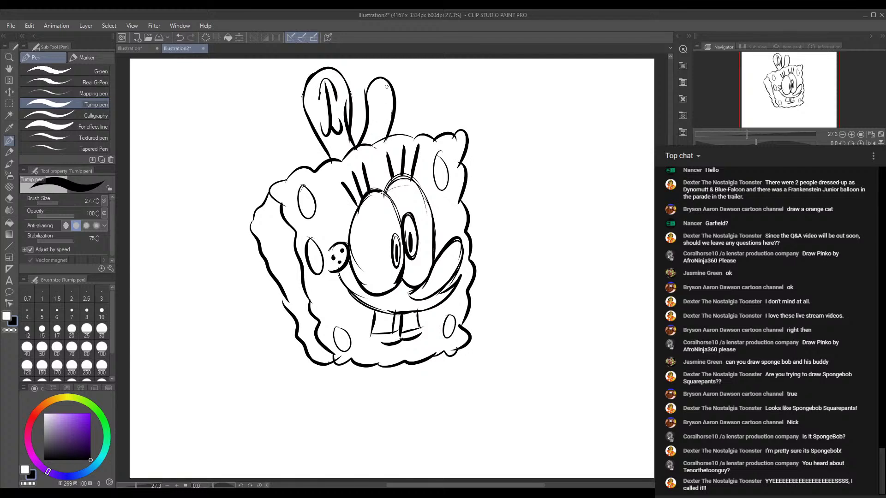
pyautogui.moveTo(387, 87); pyautogui.dragTo(367, 144)
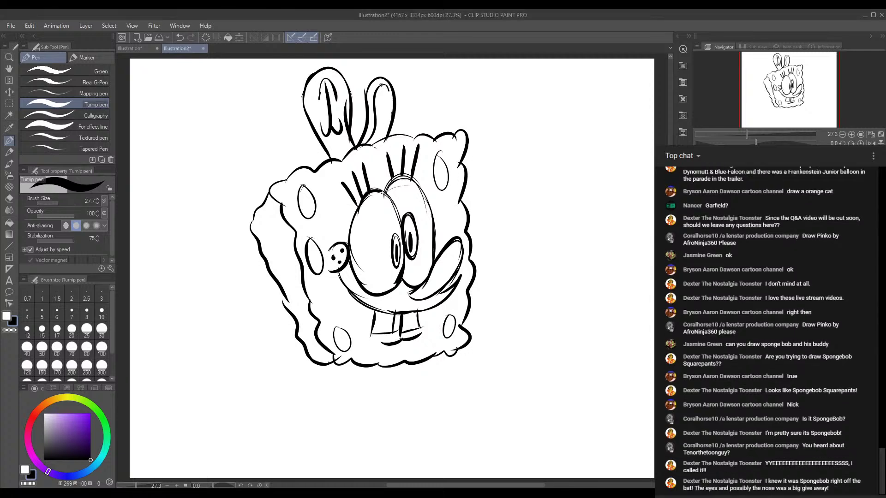
# Draw three narrow oval pores down the side face of the sponge body.
pyautogui.moveTo(275, 216)
pyautogui.mouseDown()
pyautogui.moveTo(283, 254)
pyautogui.moveTo(279, 217)
pyautogui.mouseUp()
pyautogui.moveTo(289, 270)
pyautogui.mouseDown()
pyautogui.moveTo(287, 283)
pyautogui.moveTo(292, 272)
pyautogui.mouseUp()
pyautogui.moveTo(296, 314); pyautogui.dragTo(308, 314)
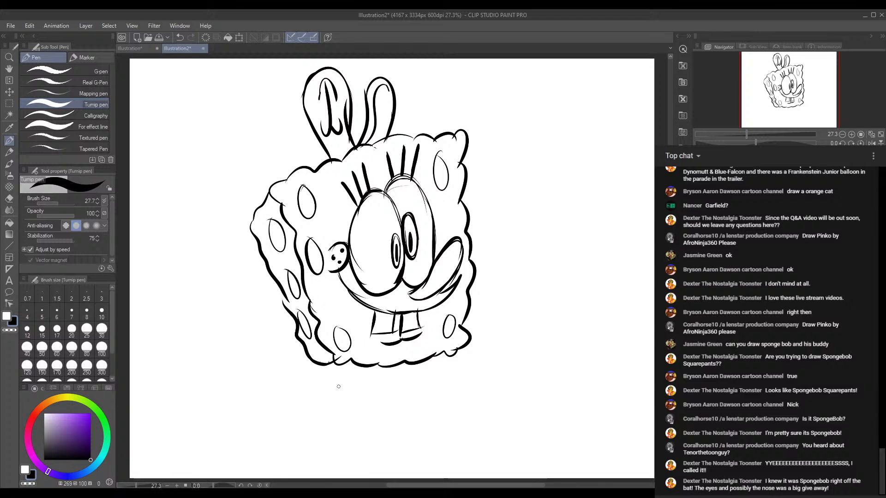
# Draw the small body under the head with pointed collar, tie, belt line and trouser leg, plus the lowered arm with its sleeve and hand.
pyautogui.moveTo(315, 365)
pyautogui.mouseDown()
pyautogui.moveTo(319, 394)
pyautogui.moveTo(365, 396)
pyautogui.mouseUp()
pyautogui.moveTo(379, 365)
pyautogui.mouseDown()
pyautogui.moveTo(411, 359)
pyautogui.moveTo(405, 374)
pyautogui.moveTo(409, 362)
pyautogui.moveTo(427, 372)
pyautogui.moveTo(437, 355)
pyautogui.moveTo(403, 405)
pyautogui.mouseUp()
pyautogui.moveTo(408, 372)
pyautogui.mouseDown()
pyautogui.moveTo(425, 397)
pyautogui.moveTo(438, 397)
pyautogui.moveTo(404, 413)
pyautogui.moveTo(450, 407)
pyautogui.moveTo(457, 391)
pyautogui.moveTo(438, 404)
pyautogui.moveTo(457, 389)
pyautogui.moveTo(438, 411)
pyautogui.mouseUp()
pyautogui.moveTo(465, 345)
pyautogui.mouseDown()
pyautogui.moveTo(463, 381)
pyautogui.moveTo(362, 397)
pyautogui.moveTo(402, 392)
pyautogui.mouseUp()
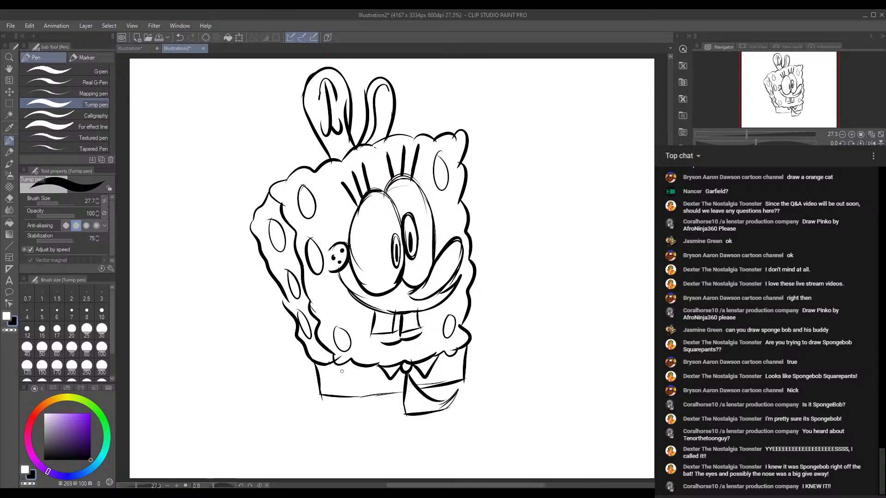
pyautogui.moveTo(337, 362)
pyautogui.mouseDown()
pyautogui.moveTo(341, 398)
pyautogui.moveTo(343, 378)
pyautogui.moveTo(420, 374)
pyautogui.moveTo(406, 380)
pyautogui.moveTo(461, 367)
pyautogui.moveTo(424, 374)
pyautogui.mouseUp()
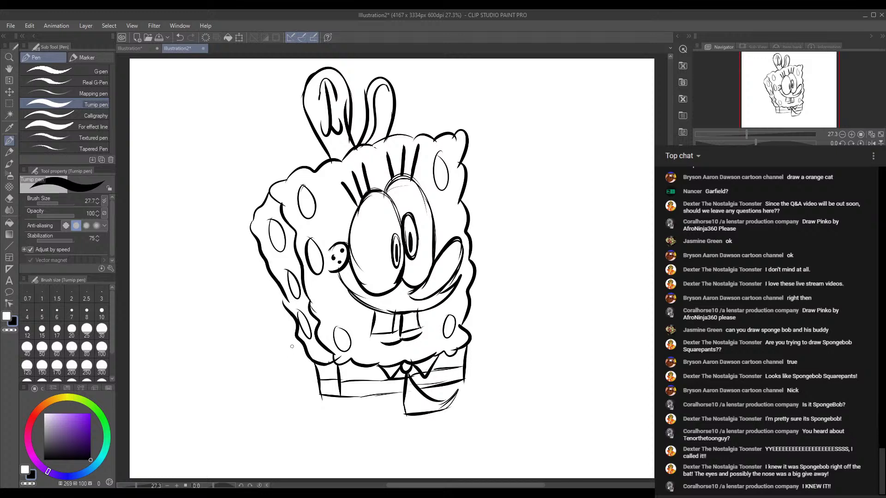
pyautogui.moveTo(313, 363)
pyautogui.mouseDown()
pyautogui.moveTo(290, 359)
pyautogui.moveTo(295, 386)
pyautogui.moveTo(266, 390)
pyautogui.moveTo(318, 383)
pyautogui.moveTo(302, 405)
pyautogui.moveTo(321, 384)
pyautogui.moveTo(312, 384)
pyautogui.moveTo(320, 397)
pyautogui.moveTo(321, 390)
pyautogui.moveTo(307, 404)
pyautogui.mouseUp()
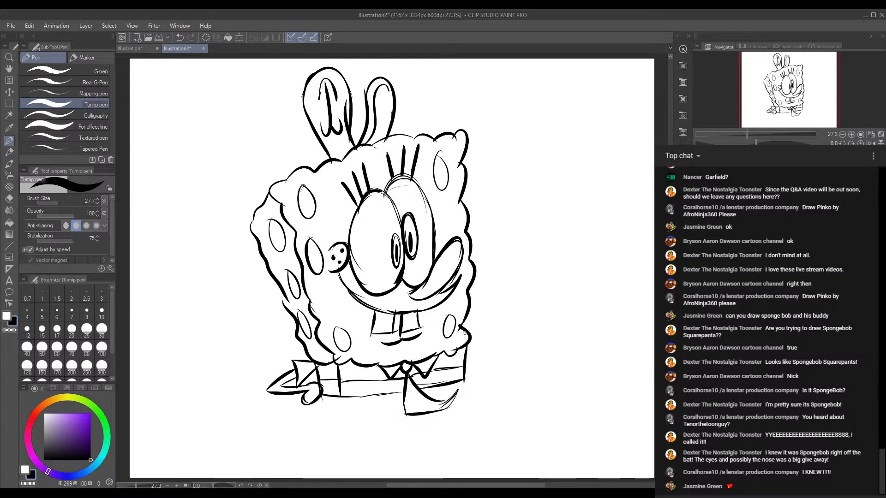
# Draw the opposite sleeve with one edge of the raised arm, the thumb, and the curved lower edge of a plate.
pyautogui.moveTo(463, 333)
pyautogui.mouseDown()
pyautogui.moveTo(476, 319)
pyautogui.moveTo(484, 341)
pyautogui.moveTo(466, 346)
pyautogui.moveTo(515, 270)
pyautogui.moveTo(496, 241)
pyautogui.mouseUp()
pyautogui.moveTo(497, 242)
pyautogui.mouseDown()
pyautogui.moveTo(512, 250)
pyautogui.moveTo(504, 256)
pyautogui.moveTo(495, 240)
pyautogui.mouseUp()
pyautogui.moveTo(499, 249); pyautogui.dragTo(561, 263)
pyautogui.moveTo(504, 225); pyautogui.dragTo(496, 241)
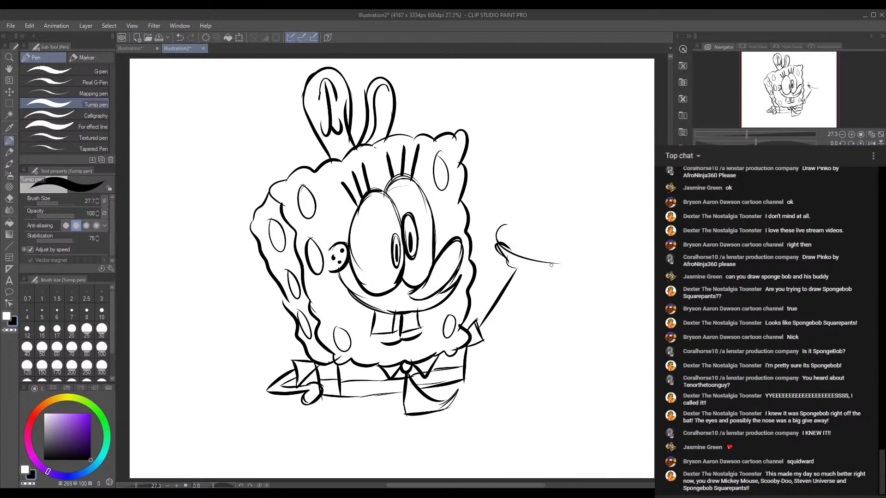
pyautogui.moveTo(551, 264)
pyautogui.mouseDown()
pyautogui.moveTo(582, 257)
pyautogui.moveTo(589, 243)
pyautogui.mouseUp()
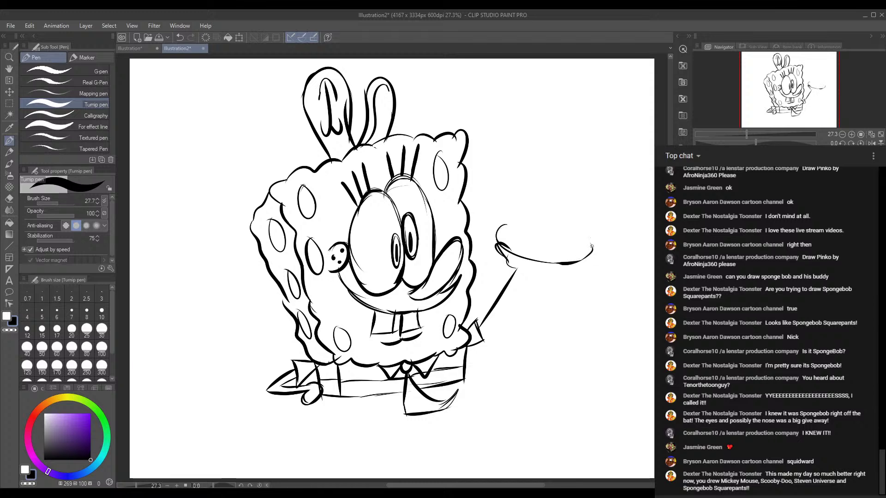
# Draw a burger above the plate with a seeded domed bun, jagged lettuce, patty and bottom bun.
pyautogui.moveTo(552, 175)
pyautogui.mouseDown()
pyautogui.moveTo(530, 181)
pyautogui.moveTo(520, 199)
pyautogui.moveTo(595, 207)
pyautogui.mouseUp()
pyautogui.moveTo(546, 175)
pyautogui.mouseDown()
pyautogui.moveTo(579, 188)
pyautogui.moveTo(592, 206)
pyautogui.mouseUp()
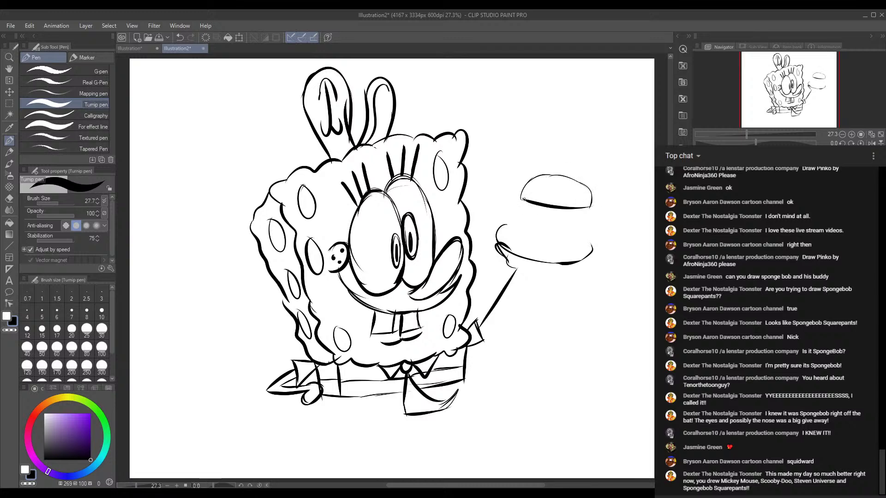
pyautogui.moveTo(546, 180)
pyautogui.mouseDown()
pyautogui.moveTo(544, 187)
pyautogui.moveTo(561, 192)
pyautogui.moveTo(531, 196)
pyautogui.moveTo(573, 199)
pyautogui.mouseUp()
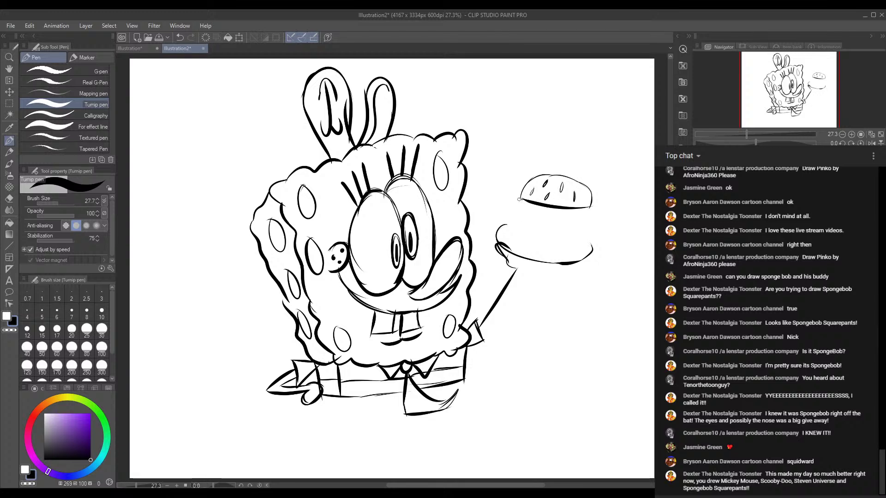
pyautogui.moveTo(519, 199)
pyautogui.mouseDown()
pyautogui.moveTo(545, 214)
pyautogui.moveTo(553, 207)
pyautogui.moveTo(553, 216)
pyautogui.moveTo(599, 208)
pyautogui.mouseUp()
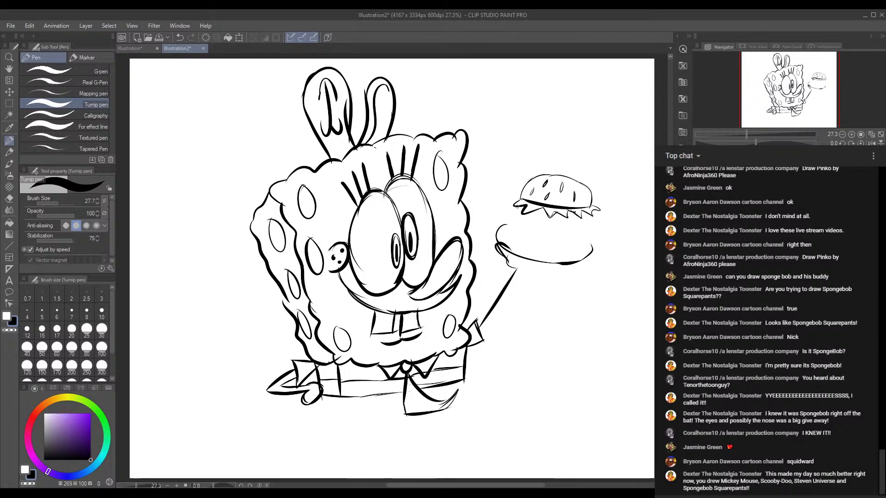
pyautogui.moveTo(515, 207)
pyautogui.mouseDown()
pyautogui.moveTo(530, 224)
pyautogui.moveTo(596, 224)
pyautogui.moveTo(549, 220)
pyautogui.moveTo(514, 231)
pyautogui.moveTo(583, 234)
pyautogui.moveTo(553, 231)
pyautogui.mouseUp()
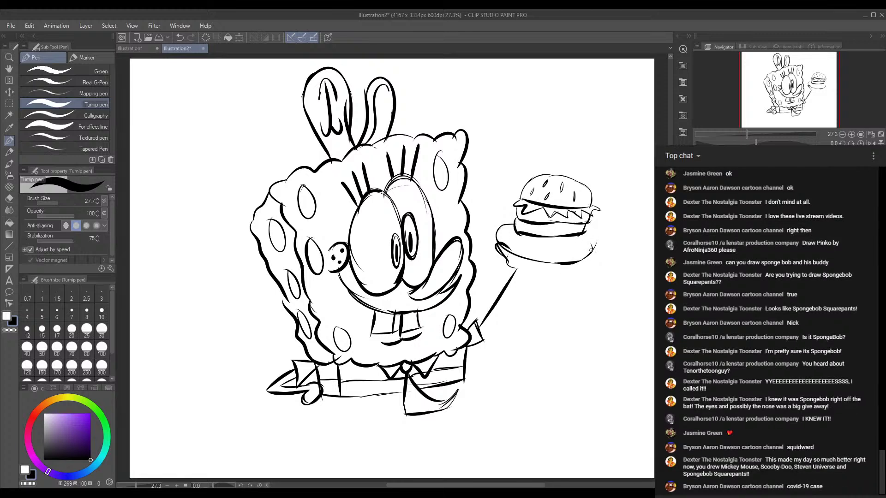
# Complete the plate rim around the burger, the hand beneath it and the second edge of the raised arm.
pyautogui.moveTo(591, 250); pyautogui.dragTo(585, 228)
pyautogui.moveTo(520, 229)
pyautogui.mouseDown()
pyautogui.moveTo(509, 233)
pyautogui.moveTo(535, 246)
pyautogui.moveTo(585, 240)
pyautogui.moveTo(548, 251)
pyautogui.moveTo(541, 272)
pyautogui.moveTo(517, 277)
pyautogui.moveTo(492, 322)
pyautogui.mouseUp()
pyautogui.moveTo(515, 290); pyautogui.dragTo(500, 311)
pyautogui.moveTo(490, 326); pyautogui.dragTo(481, 337)
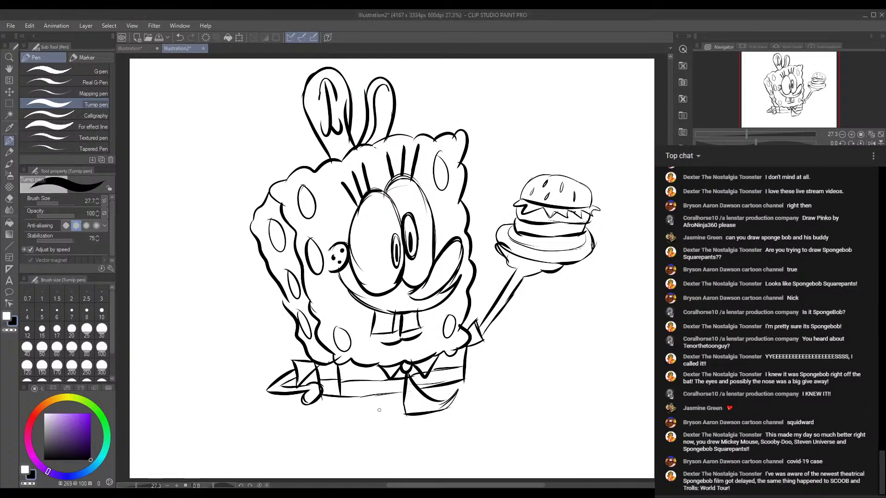
# Shift the whole drawing toward the canvas's left edge and return to the Turnip pen.
pyautogui.click(9, 92)
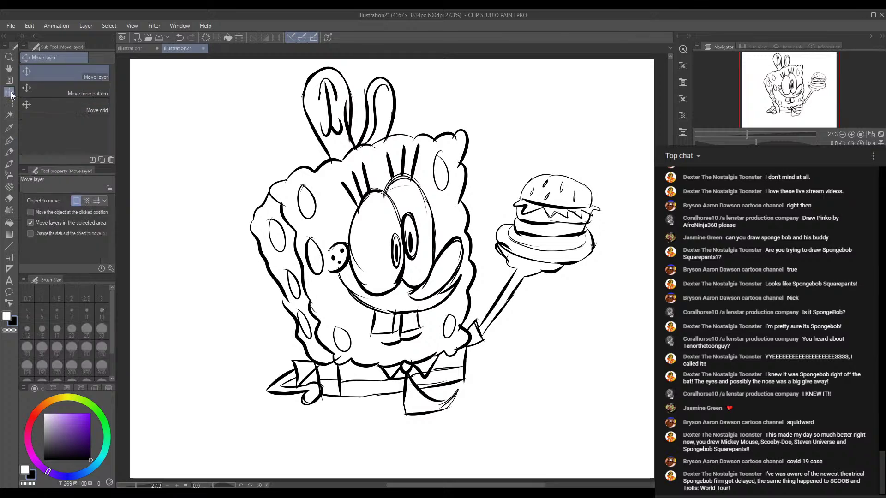
pyautogui.moveTo(371, 197); pyautogui.dragTo(285, 189)
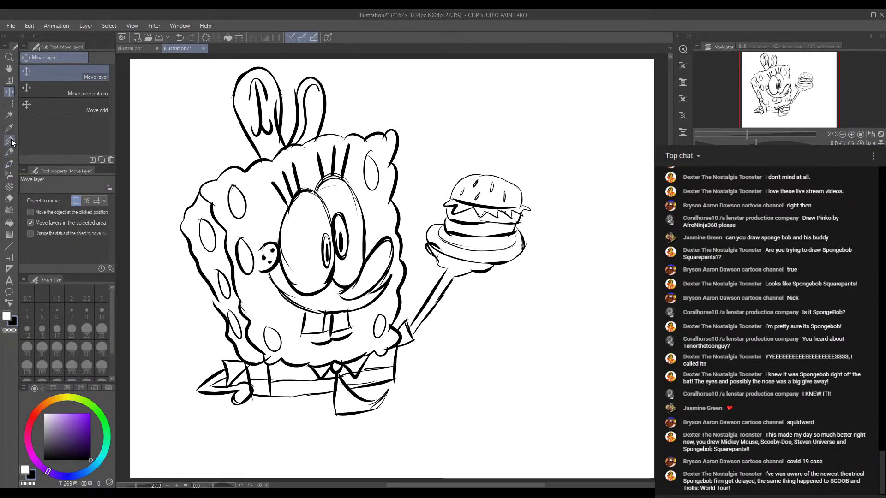
pyautogui.click(12, 151)
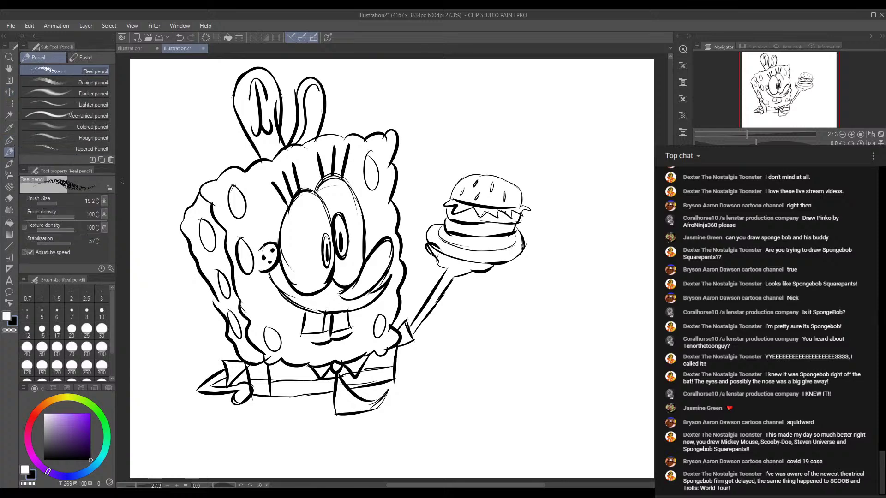
pyautogui.click(7, 143)
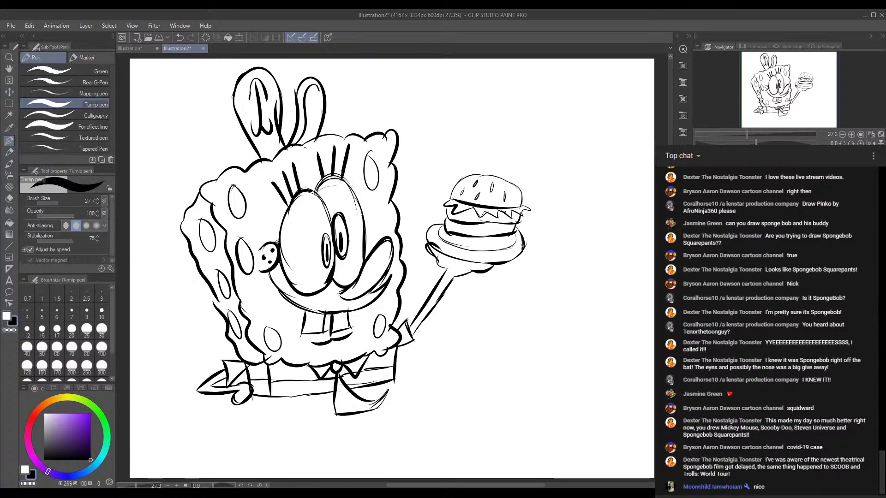
# Draw SpongeBob's first trouser leg below the belt with a thin leg and a rounded, upturned shoe using the Turnip pen.
pyautogui.moveTo(333, 266); pyautogui.dragTo(347, 220)
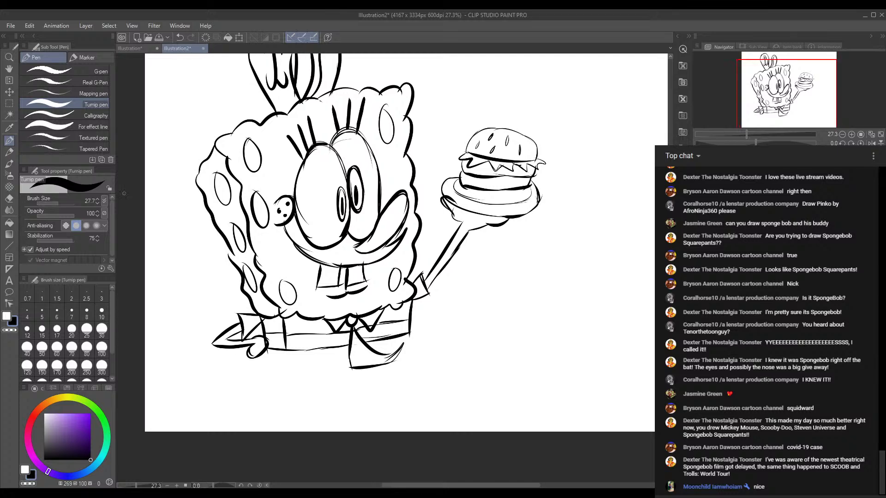
pyautogui.click(11, 131)
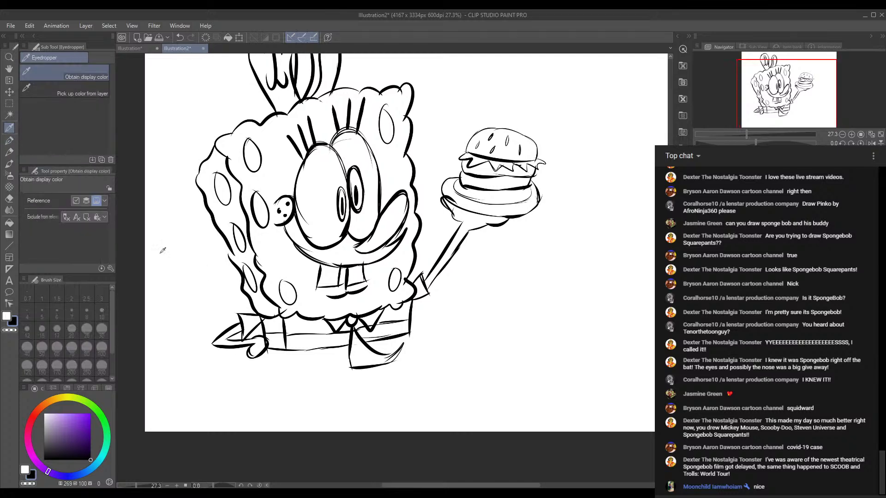
pyautogui.click(9, 163)
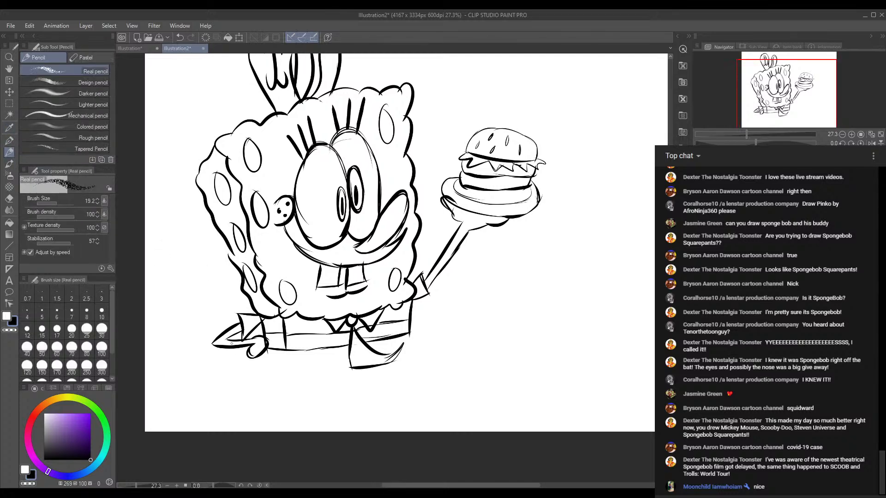
pyautogui.click(9, 140)
pyautogui.moveTo(291, 350)
pyautogui.mouseDown()
pyautogui.moveTo(288, 369)
pyautogui.moveTo(330, 360)
pyautogui.moveTo(323, 354)
pyautogui.moveTo(305, 386)
pyautogui.moveTo(308, 404)
pyautogui.mouseUp()
pyautogui.moveTo(315, 366)
pyautogui.mouseDown()
pyautogui.moveTo(315, 408)
pyautogui.moveTo(337, 397)
pyautogui.moveTo(320, 423)
pyautogui.moveTo(304, 408)
pyautogui.moveTo(332, 421)
pyautogui.moveTo(345, 406)
pyautogui.moveTo(309, 416)
pyautogui.moveTo(342, 406)
pyautogui.mouseUp()
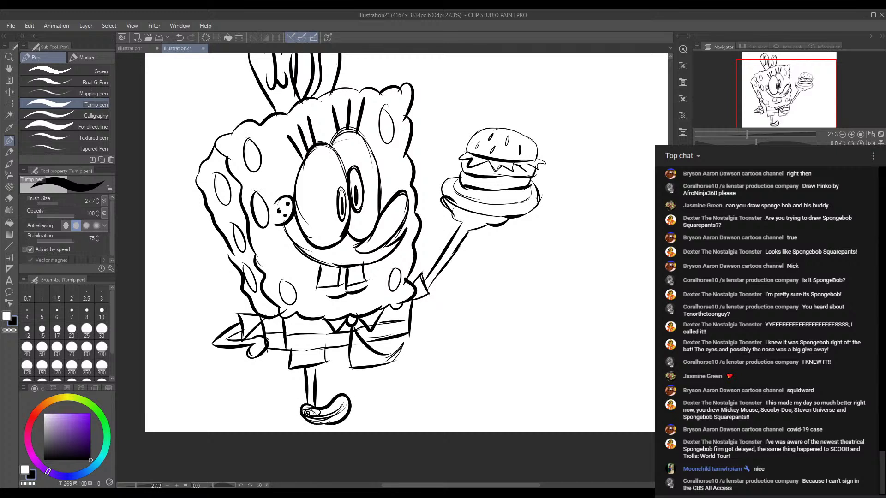
pyautogui.moveTo(313, 369)
pyautogui.mouseDown()
pyautogui.moveTo(308, 404)
pyautogui.moveTo(321, 415)
pyautogui.moveTo(342, 407)
pyautogui.mouseUp()
# Draw the second leg with a dark rounded shoe, and add short thick dashes across the belt.
pyautogui.moveTo(381, 345); pyautogui.dragTo(368, 396)
pyautogui.moveTo(377, 364)
pyautogui.mouseDown()
pyautogui.moveTo(376, 397)
pyautogui.moveTo(410, 411)
pyautogui.moveTo(380, 400)
pyautogui.moveTo(375, 421)
pyautogui.moveTo(388, 406)
pyautogui.moveTo(370, 415)
pyautogui.moveTo(379, 407)
pyautogui.moveTo(387, 415)
pyautogui.moveTo(404, 397)
pyautogui.moveTo(412, 411)
pyautogui.moveTo(376, 408)
pyautogui.moveTo(403, 409)
pyautogui.moveTo(367, 381)
pyautogui.moveTo(401, 396)
pyautogui.moveTo(389, 406)
pyautogui.moveTo(415, 393)
pyautogui.moveTo(396, 413)
pyautogui.mouseUp()
pyautogui.moveTo(393, 411); pyautogui.dragTo(405, 407)
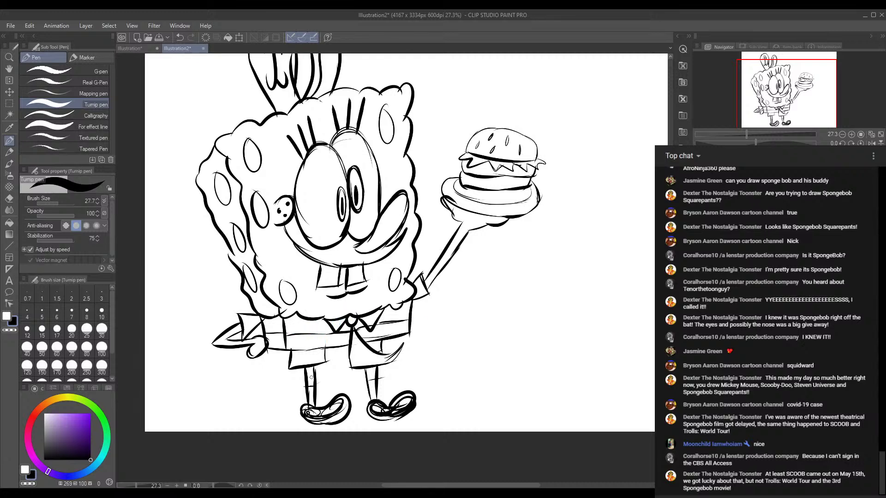
pyautogui.moveTo(317, 340)
pyautogui.mouseDown()
pyautogui.moveTo(298, 341)
pyautogui.moveTo(395, 326)
pyautogui.mouseUp()
pyautogui.moveTo(277, 340)
pyautogui.mouseDown()
pyautogui.moveTo(268, 340)
pyautogui.moveTo(279, 340)
pyautogui.mouseUp()
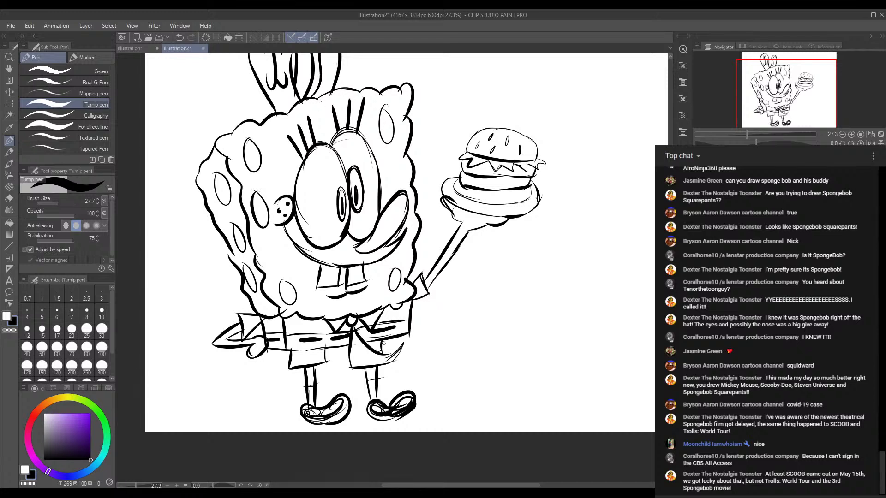
# Draw a tilted rounded hat with a curled brim and an anchor emblem in the empty upper-right area of the canvas.
pyautogui.moveTo(450, 160)
pyautogui.mouseDown()
pyautogui.moveTo(413, 196)
pyautogui.moveTo(395, 181)
pyautogui.mouseUp()
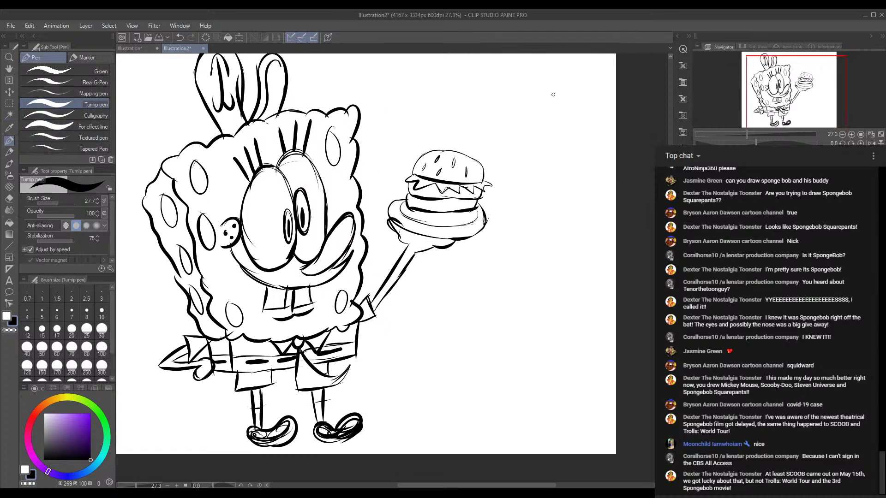
pyautogui.moveTo(572, 131); pyautogui.dragTo(556, 85)
pyautogui.moveTo(571, 121)
pyautogui.mouseDown()
pyautogui.moveTo(544, 75)
pyautogui.moveTo(515, 97)
pyautogui.moveTo(530, 123)
pyautogui.mouseUp()
pyautogui.moveTo(515, 89)
pyautogui.mouseDown()
pyautogui.moveTo(543, 148)
pyautogui.moveTo(534, 124)
pyautogui.moveTo(536, 134)
pyautogui.moveTo(557, 156)
pyautogui.mouseUp()
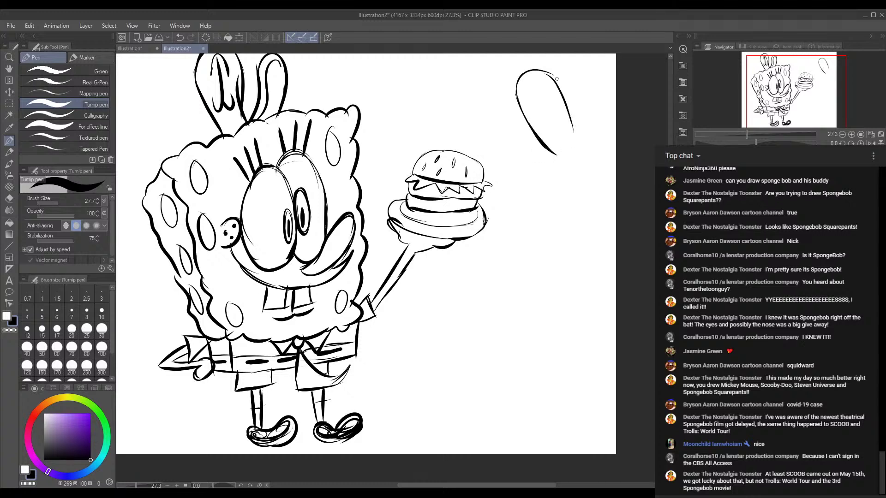
pyautogui.moveTo(557, 79)
pyautogui.mouseDown()
pyautogui.moveTo(575, 150)
pyautogui.moveTo(533, 150)
pyautogui.moveTo(514, 139)
pyautogui.moveTo(537, 164)
pyautogui.moveTo(572, 147)
pyautogui.mouseUp()
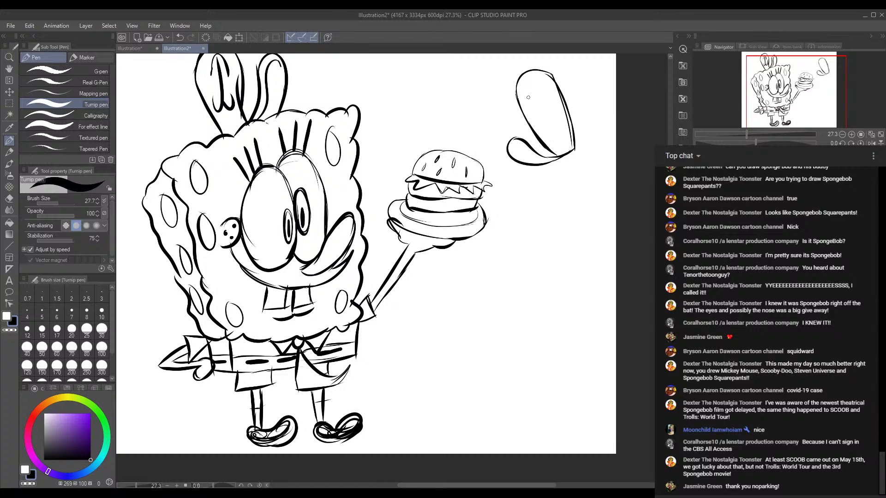
pyautogui.moveTo(530, 103)
pyautogui.mouseDown()
pyautogui.moveTo(550, 83)
pyautogui.moveTo(558, 101)
pyautogui.moveTo(540, 87)
pyautogui.moveTo(557, 120)
pyautogui.mouseUp()
pyautogui.moveTo(545, 91)
pyautogui.mouseDown()
pyautogui.moveTo(557, 122)
pyautogui.moveTo(556, 113)
pyautogui.moveTo(549, 131)
pyautogui.moveTo(568, 127)
pyautogui.mouseUp()
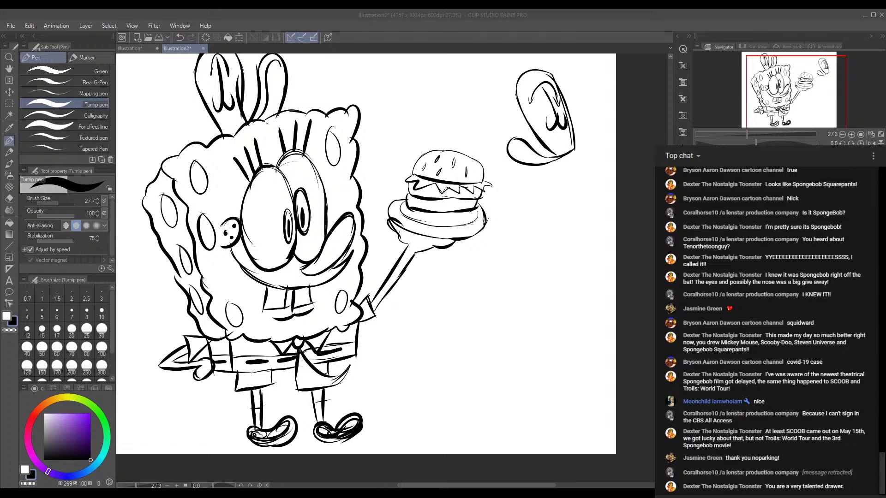
# Draw a short vertical forehead line and the slanted back edge of Patrick's head below the second hat.
pyautogui.hotkey('alt', 'Tab')
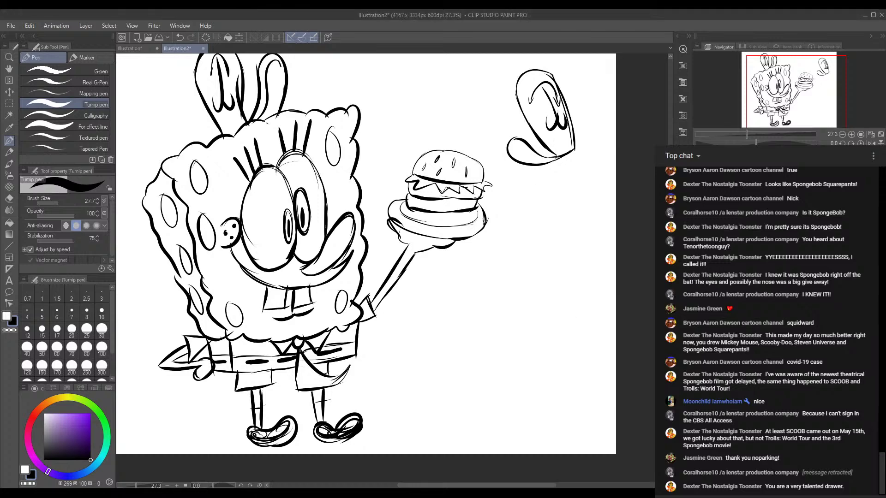
pyautogui.moveTo(551, 156); pyautogui.dragTo(556, 187)
pyautogui.moveTo(574, 147); pyautogui.dragTo(599, 192)
pyautogui.moveTo(571, 148); pyautogui.dragTo(601, 207)
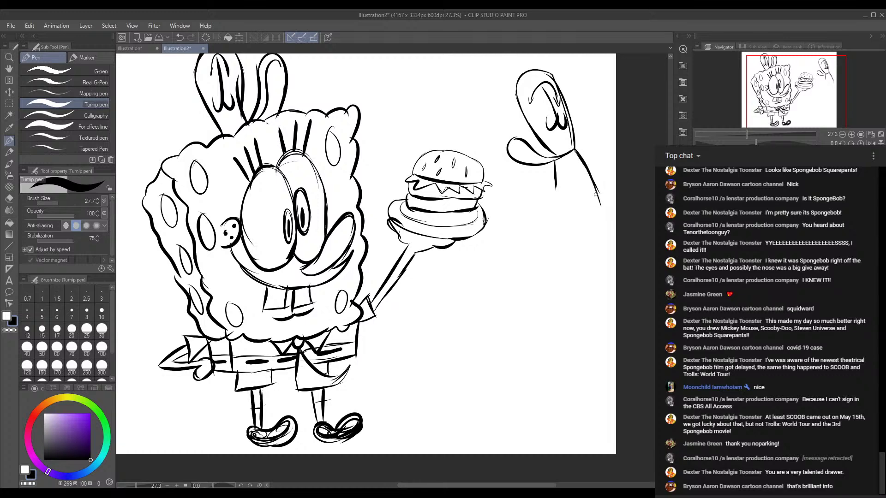
# Draw Patrick's two overlapping oval eyes with dark pupils and curved brows just below the hat brim.
pyautogui.moveTo(579, 167); pyautogui.dragTo(564, 190)
pyautogui.moveTo(579, 167); pyautogui.dragTo(565, 190)
pyautogui.moveTo(579, 167)
pyautogui.mouseDown()
pyautogui.moveTo(567, 185)
pyautogui.moveTo(533, 194)
pyautogui.moveTo(544, 171)
pyautogui.moveTo(577, 174)
pyautogui.moveTo(568, 171)
pyautogui.moveTo(584, 189)
pyautogui.moveTo(560, 168)
pyautogui.moveTo(577, 228)
pyautogui.moveTo(564, 180)
pyautogui.moveTo(544, 186)
pyautogui.moveTo(563, 225)
pyautogui.moveTo(549, 206)
pyautogui.moveTo(550, 219)
pyautogui.moveTo(550, 207)
pyautogui.moveTo(564, 206)
pyautogui.moveTo(561, 212)
pyautogui.mouseUp()
pyautogui.hotkey('ctrl', 'z')
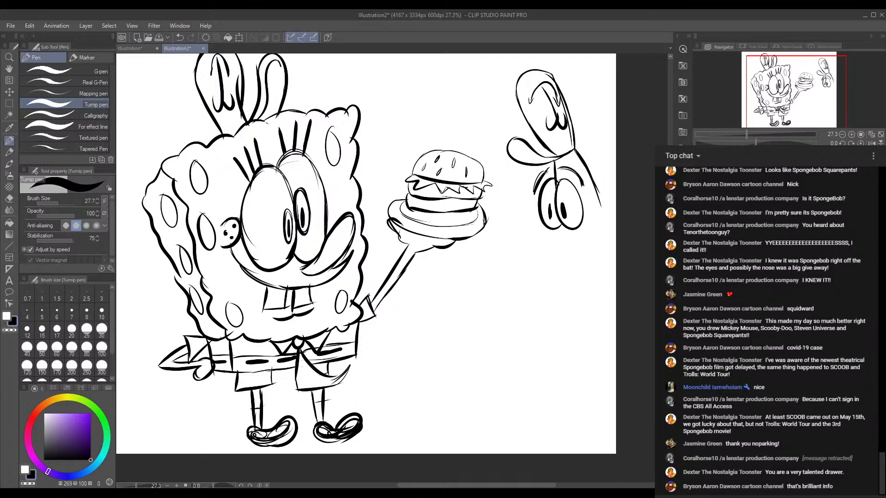
pyautogui.moveTo(545, 170); pyautogui.dragTo(533, 190)
# Extend the back edge of Patrick's head, double the hat brim, and draw his front face profile with a small open mouth.
pyautogui.moveTo(599, 194); pyautogui.dragTo(607, 226)
pyautogui.moveTo(511, 151); pyautogui.dragTo(544, 161)
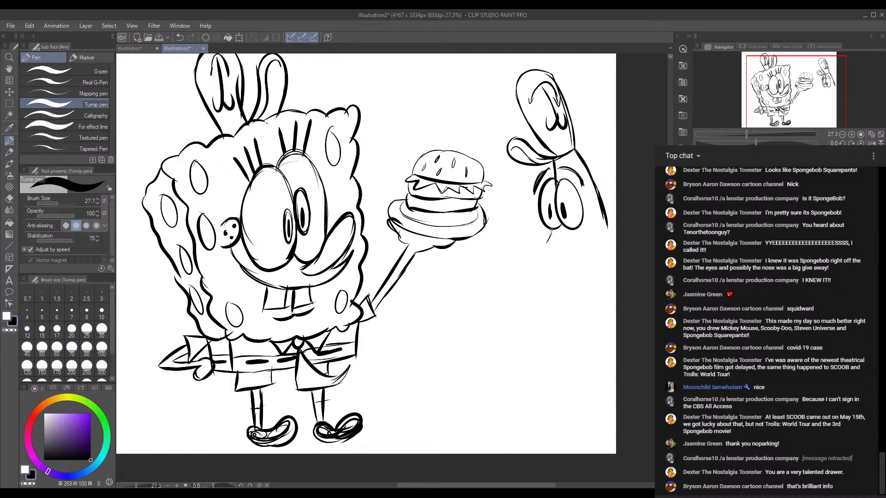
pyautogui.moveTo(551, 228)
pyautogui.mouseDown()
pyautogui.moveTo(545, 251)
pyautogui.moveTo(534, 246)
pyautogui.moveTo(546, 275)
pyautogui.moveTo(542, 255)
pyautogui.moveTo(538, 254)
pyautogui.mouseUp()
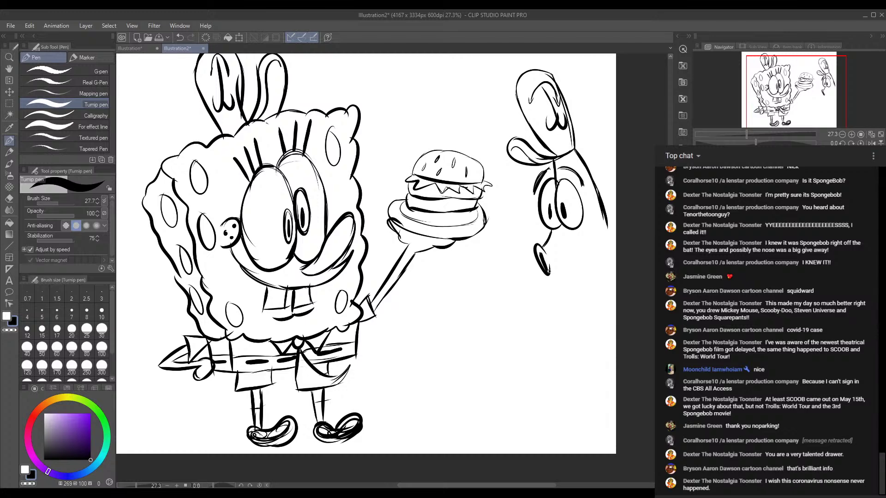
pyautogui.moveTo(549, 275); pyautogui.dragTo(548, 303)
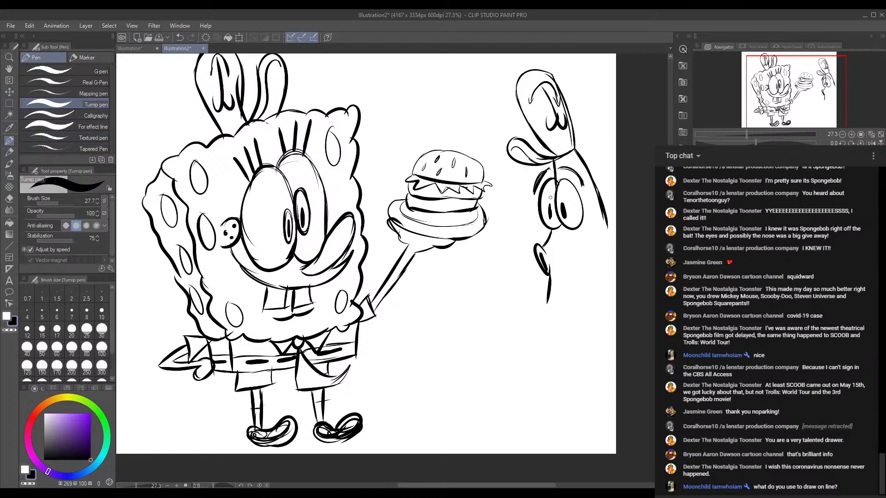
pyautogui.moveTo(602, 217); pyautogui.dragTo(613, 259)
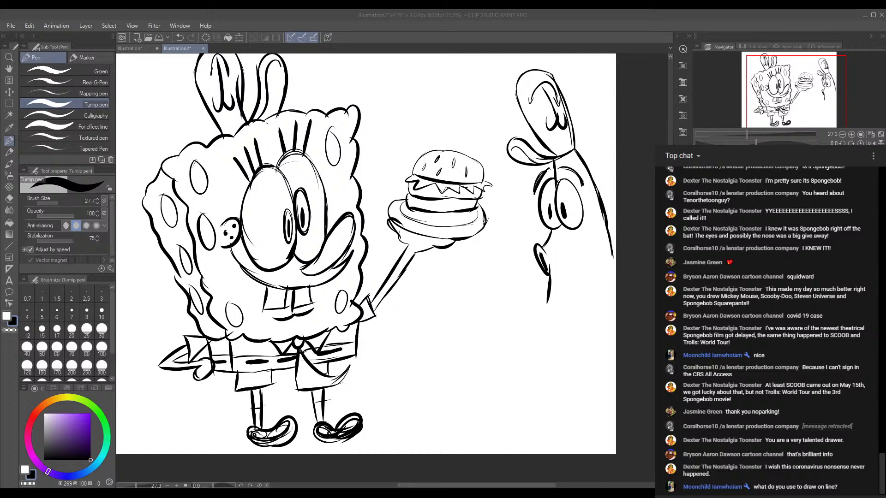
# Thicken both sides of the crown outline on Patrick's hat.
pyautogui.hotkey('alt', 'Tab')
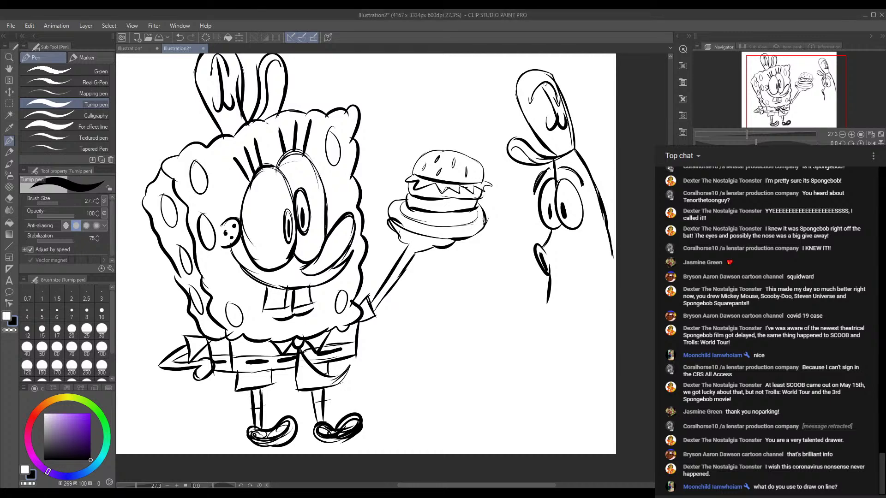
pyautogui.moveTo(545, 83)
pyautogui.mouseDown()
pyautogui.moveTo(552, 75)
pyautogui.moveTo(572, 125)
pyautogui.mouseUp()
pyautogui.moveTo(530, 74)
pyautogui.mouseDown()
pyautogui.moveTo(542, 72)
pyautogui.moveTo(517, 104)
pyautogui.moveTo(529, 114)
pyautogui.mouseUp()
# Draw Patrick's chest line with one rounded arm curling around it and a second arm running off the canvas edge.
pyautogui.moveTo(549, 304)
pyautogui.mouseDown()
pyautogui.moveTo(545, 325)
pyautogui.moveTo(549, 292)
pyautogui.moveTo(539, 325)
pyautogui.mouseUp()
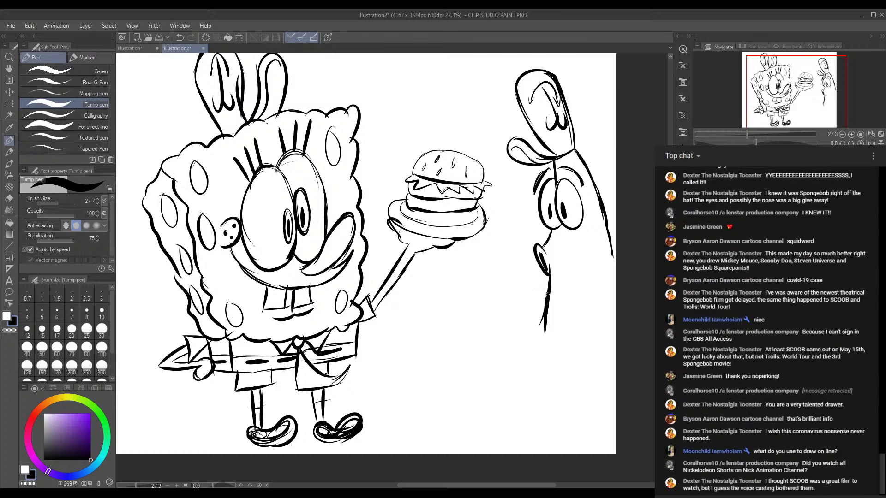
pyautogui.moveTo(546, 303); pyautogui.dragTo(541, 339)
pyautogui.moveTo(543, 337)
pyautogui.mouseDown()
pyautogui.moveTo(572, 310)
pyautogui.moveTo(575, 279)
pyautogui.moveTo(588, 317)
pyautogui.moveTo(574, 344)
pyautogui.mouseUp()
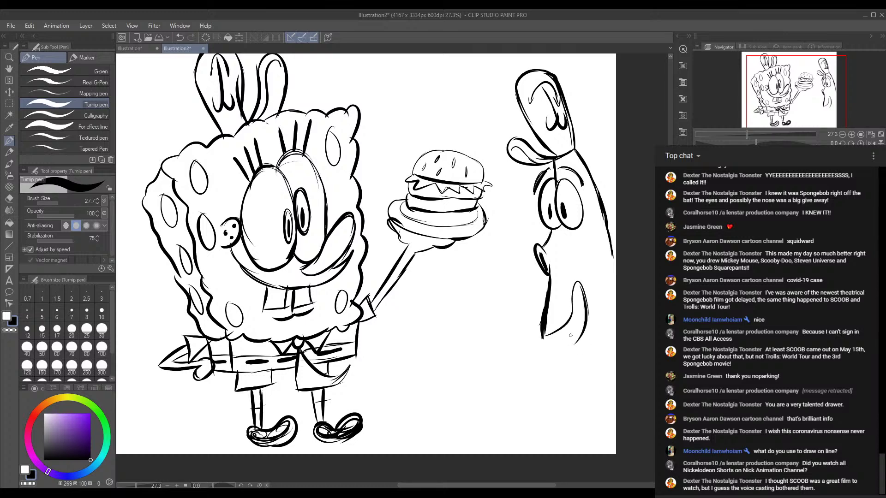
pyautogui.moveTo(543, 311)
pyautogui.mouseDown()
pyautogui.moveTo(528, 326)
pyautogui.moveTo(571, 351)
pyautogui.mouseUp()
pyautogui.moveTo(581, 316); pyautogui.dragTo(570, 349)
pyautogui.moveTo(580, 290)
pyautogui.mouseDown()
pyautogui.moveTo(592, 278)
pyautogui.moveTo(604, 309)
pyautogui.moveTo(593, 341)
pyautogui.moveTo(615, 345)
pyautogui.mouseUp()
pyautogui.moveTo(602, 307); pyautogui.dragTo(617, 309)
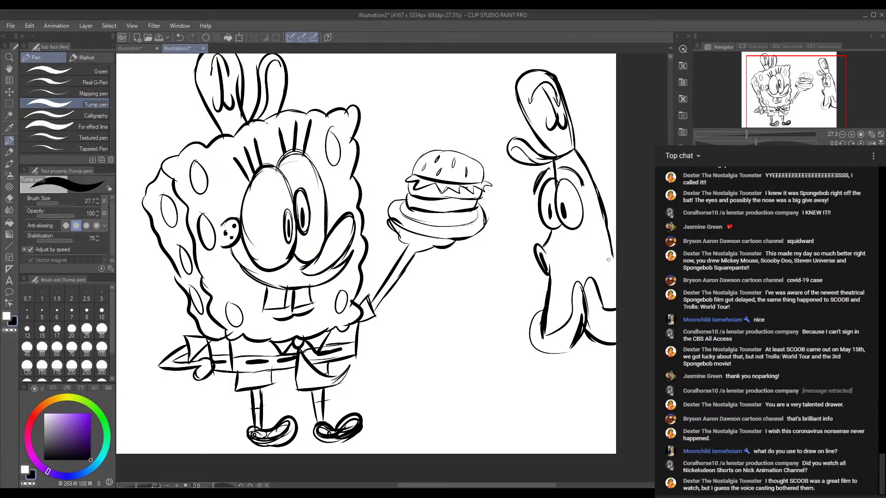
# Extend and thicken Patrick's back edge, darken his hat brim, and add arrow barbs to the hat's anchor emblem.
pyautogui.moveTo(609, 242); pyautogui.dragTo(616, 271)
pyautogui.moveTo(606, 223); pyautogui.dragTo(621, 274)
pyautogui.moveTo(548, 162)
pyautogui.mouseDown()
pyautogui.moveTo(559, 157)
pyautogui.moveTo(538, 133)
pyautogui.moveTo(550, 148)
pyautogui.moveTo(552, 139)
pyautogui.mouseUp()
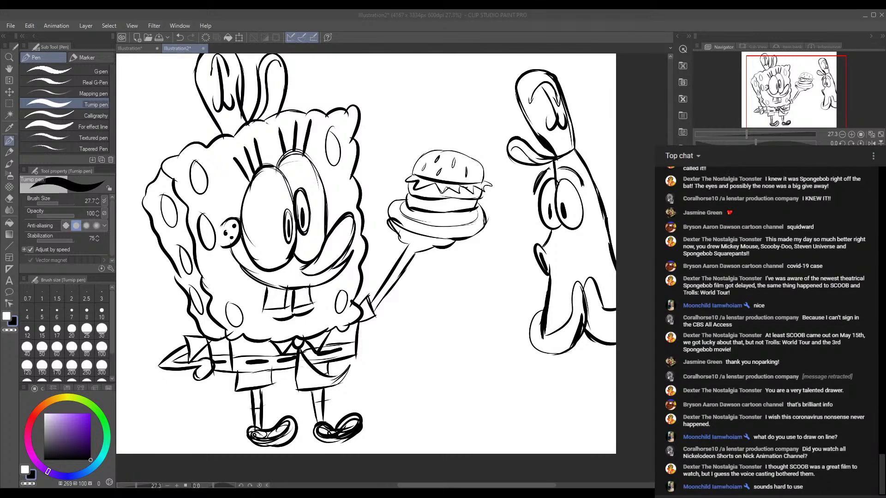
pyautogui.hotkey('alt', 'Tab')
pyautogui.moveTo(545, 313); pyautogui.dragTo(549, 309)
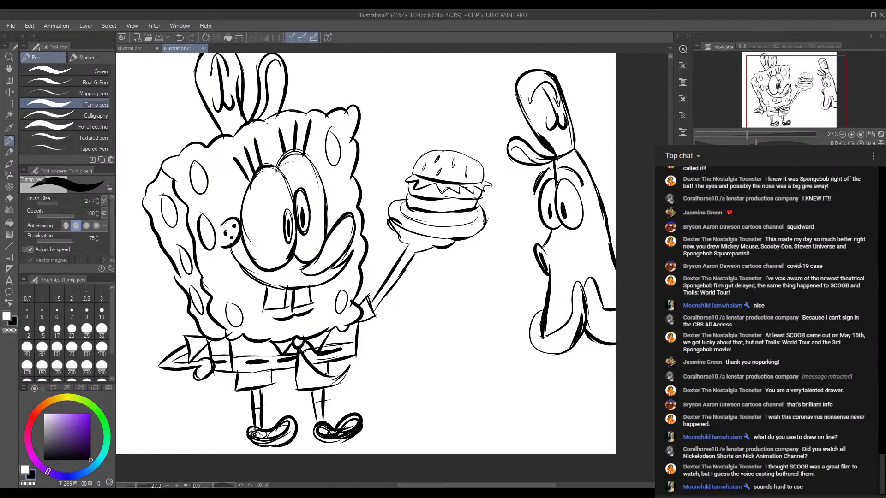
pyautogui.moveTo(530, 97)
pyautogui.mouseDown()
pyautogui.moveTo(527, 107)
pyautogui.moveTo(536, 97)
pyautogui.mouseUp()
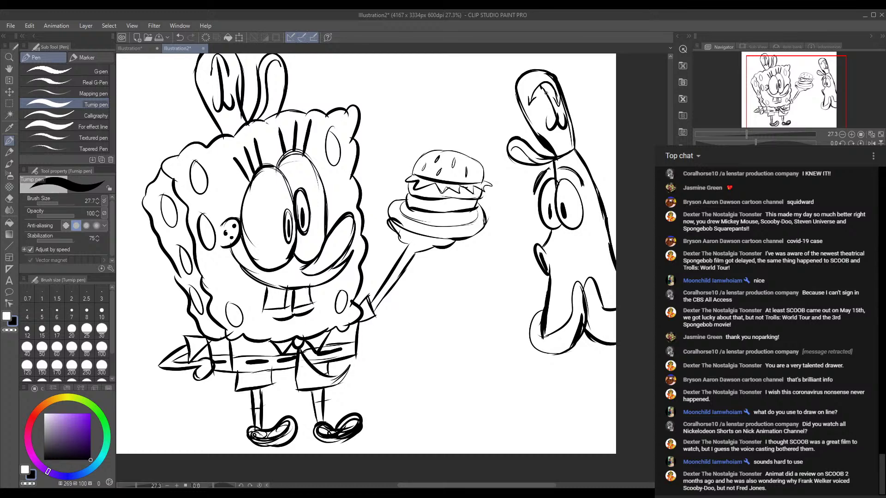
pyautogui.moveTo(542, 90); pyautogui.dragTo(548, 104)
# Draw Patrick's rounded belly below the arms, and strengthen the lines of his forehead, brows and curled arm.
pyautogui.moveTo(540, 348)
pyautogui.mouseDown()
pyautogui.moveTo(537, 375)
pyautogui.moveTo(551, 384)
pyautogui.moveTo(607, 368)
pyautogui.moveTo(565, 387)
pyautogui.moveTo(618, 366)
pyautogui.mouseUp()
pyautogui.moveTo(572, 381); pyautogui.dragTo(625, 357)
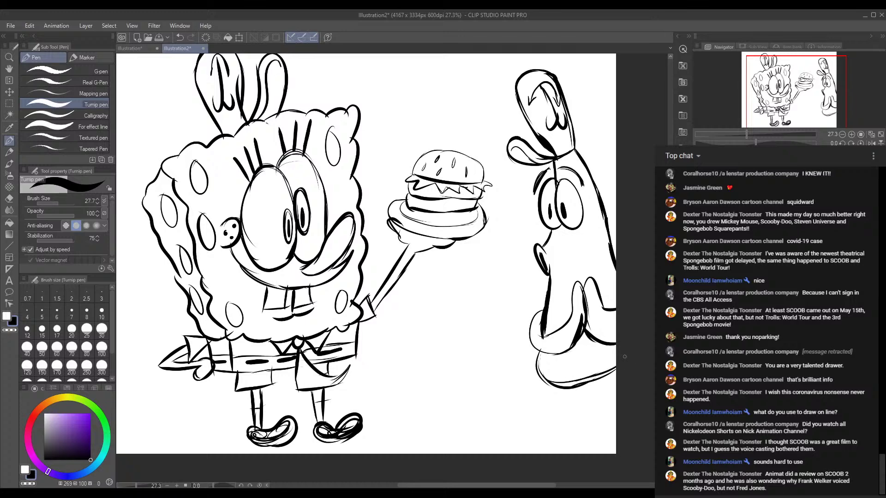
pyautogui.moveTo(554, 167)
pyautogui.mouseDown()
pyautogui.moveTo(557, 180)
pyautogui.moveTo(546, 167)
pyautogui.mouseUp()
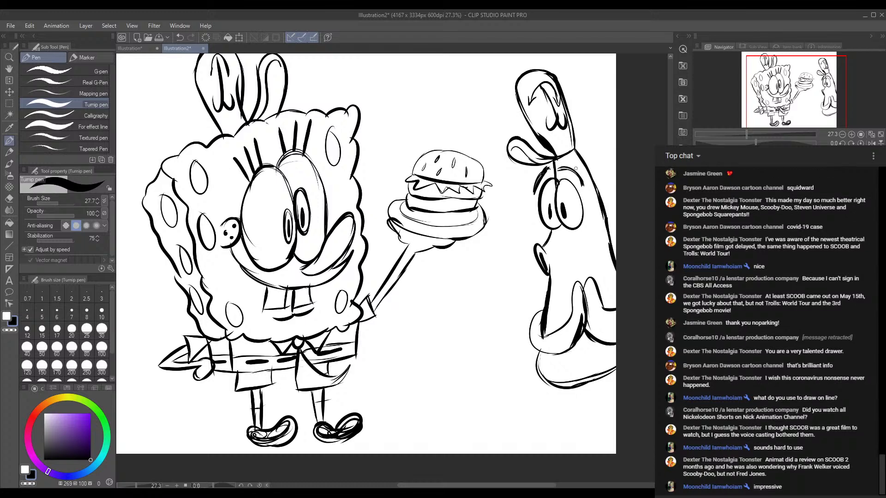
pyautogui.moveTo(573, 174); pyautogui.dragTo(563, 169)
pyautogui.moveTo(572, 138); pyautogui.dragTo(577, 164)
pyautogui.moveTo(543, 310)
pyautogui.mouseDown()
pyautogui.moveTo(531, 348)
pyautogui.moveTo(565, 352)
pyautogui.mouseUp()
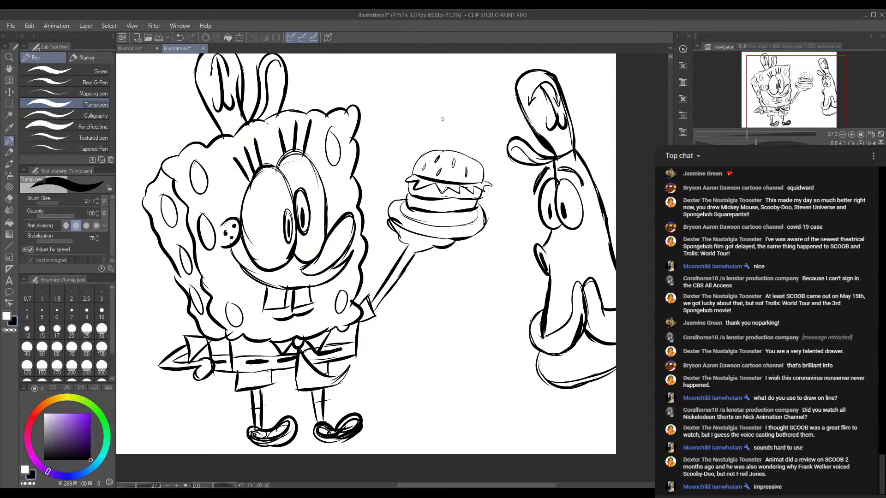
# Add Patrick's navel, the waistband and bottom of his shorts, and a pointed leg below the belly.
pyautogui.moveTo(442, 121); pyautogui.dragTo(427, 143)
pyautogui.hotkey('ctrl', 'z')
pyautogui.moveTo(582, 353); pyautogui.dragTo(595, 350)
pyautogui.moveTo(537, 377)
pyautogui.mouseDown()
pyautogui.moveTo(570, 393)
pyautogui.moveTo(600, 373)
pyautogui.moveTo(575, 393)
pyautogui.moveTo(622, 370)
pyautogui.moveTo(566, 392)
pyautogui.moveTo(543, 385)
pyautogui.moveTo(573, 426)
pyautogui.moveTo(627, 392)
pyautogui.mouseUp()
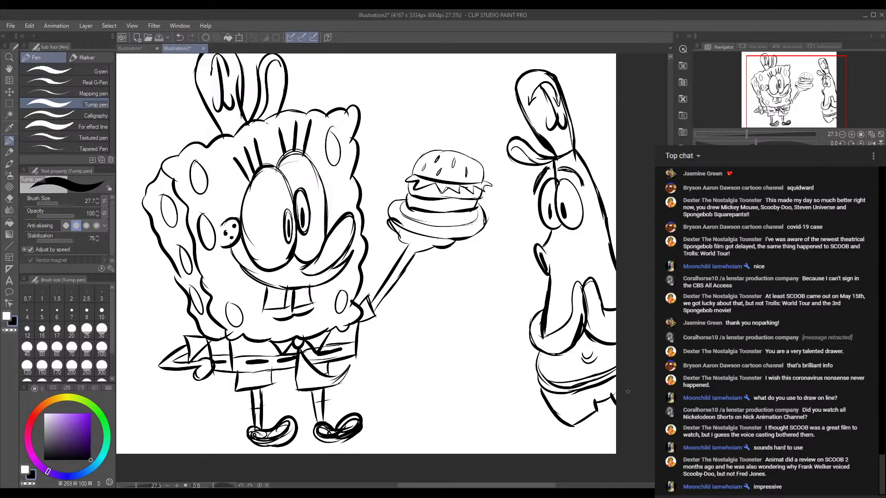
pyautogui.moveTo(573, 425)
pyautogui.mouseDown()
pyautogui.moveTo(589, 445)
pyautogui.moveTo(595, 409)
pyautogui.moveTo(593, 436)
pyautogui.mouseUp()
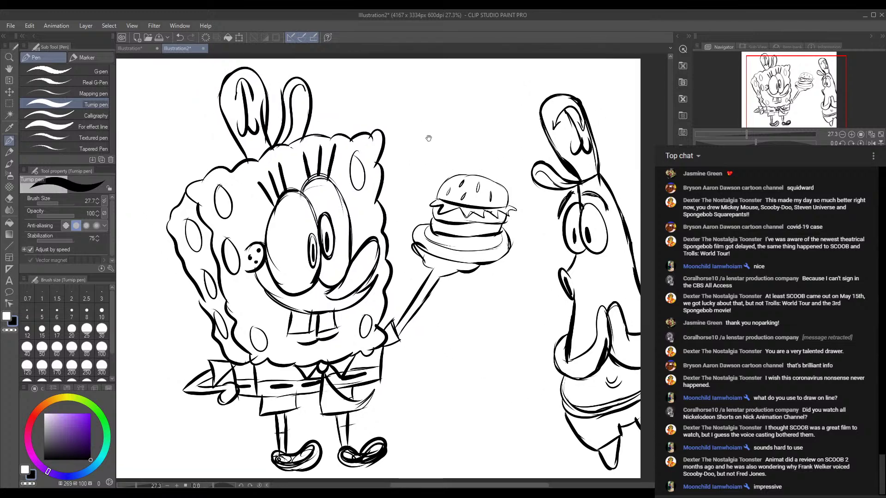
# Thicken Patrick's back edge, and touch up SpongeBob's eye outline and Patrick's pupil.
pyautogui.scroll(1, 404, 124)
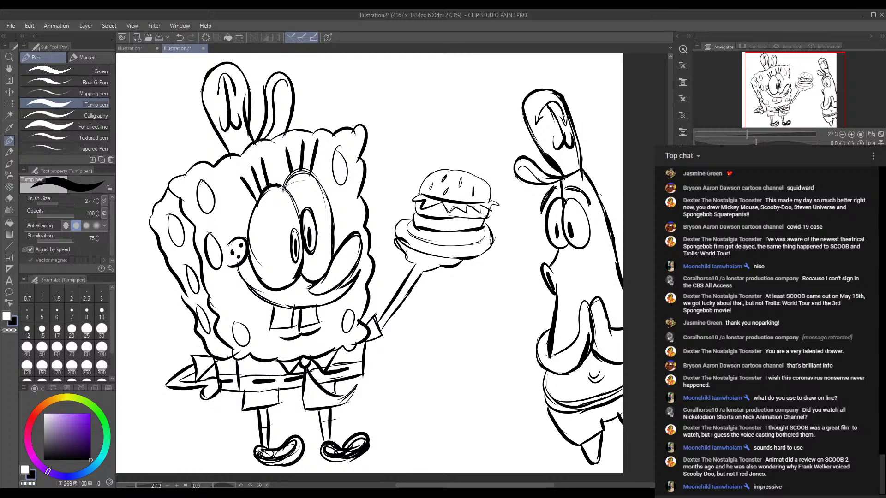
pyautogui.moveTo(599, 195); pyautogui.dragTo(618, 267)
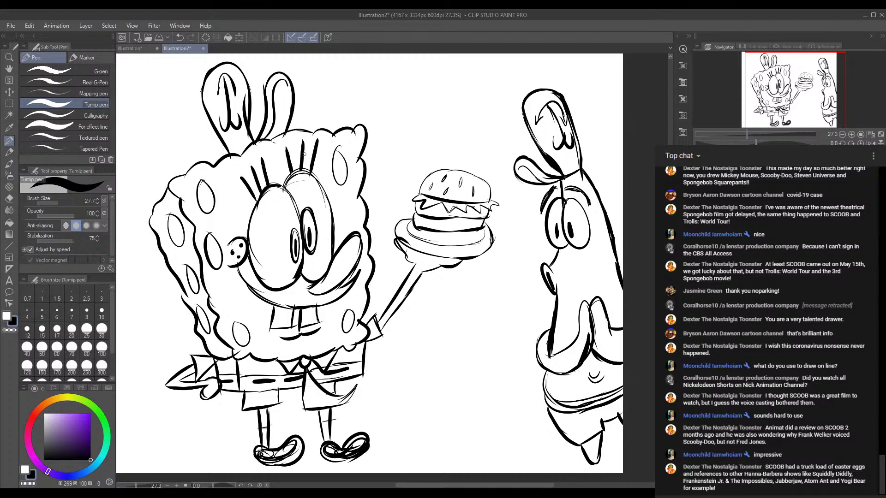
pyautogui.moveTo(302, 189)
pyautogui.mouseDown()
pyautogui.moveTo(352, 183)
pyautogui.moveTo(332, 215)
pyautogui.mouseUp()
pyautogui.moveTo(311, 159); pyautogui.dragTo(352, 154)
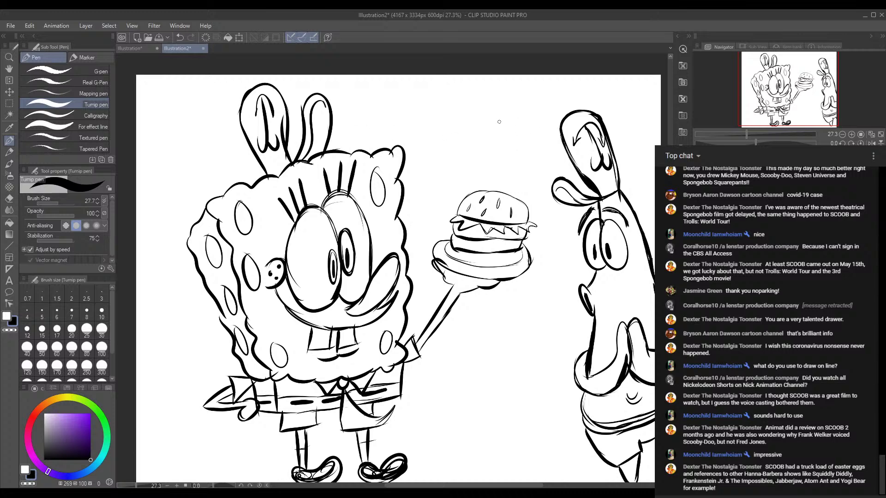
pyautogui.moveTo(565, 222)
pyautogui.mouseDown()
pyautogui.moveTo(526, 182)
pyautogui.moveTo(531, 187)
pyautogui.mouseUp()
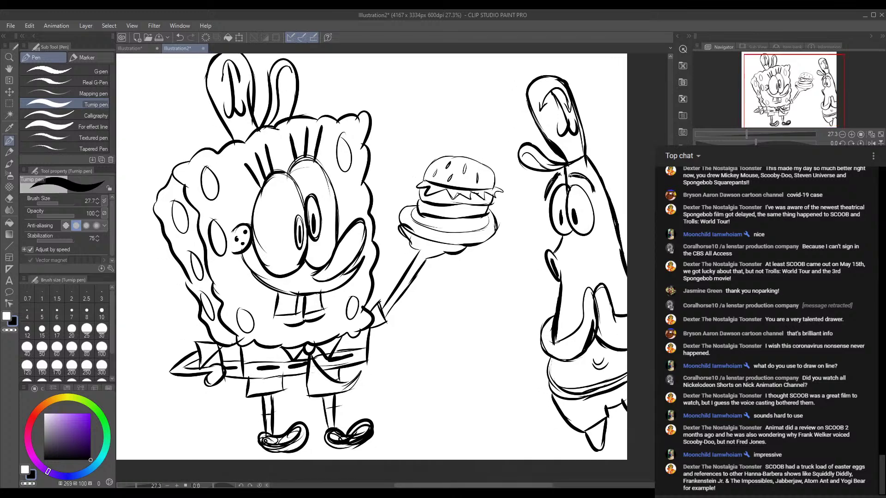
pyautogui.moveTo(563, 175)
pyautogui.mouseDown()
pyautogui.moveTo(579, 172)
pyautogui.moveTo(593, 194)
pyautogui.moveTo(571, 152)
pyautogui.moveTo(601, 182)
pyautogui.mouseUp()
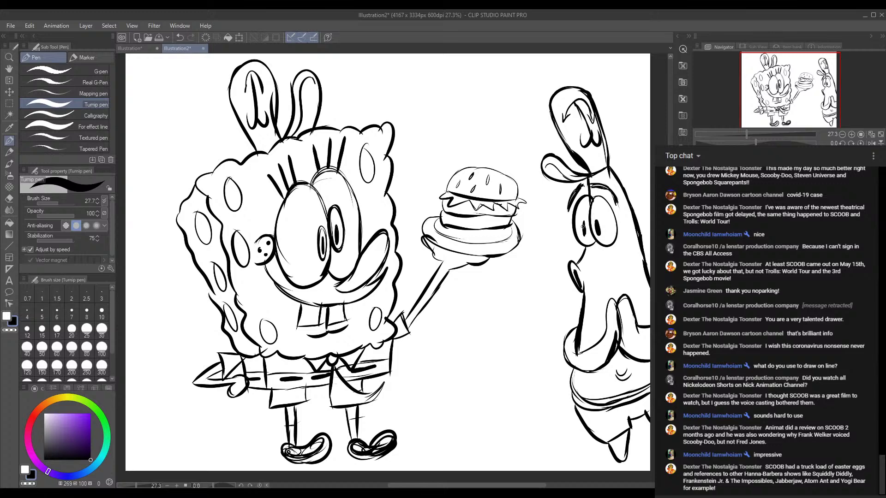
pyautogui.moveTo(584, 235); pyautogui.dragTo(584, 232)
pyautogui.click(9, 199)
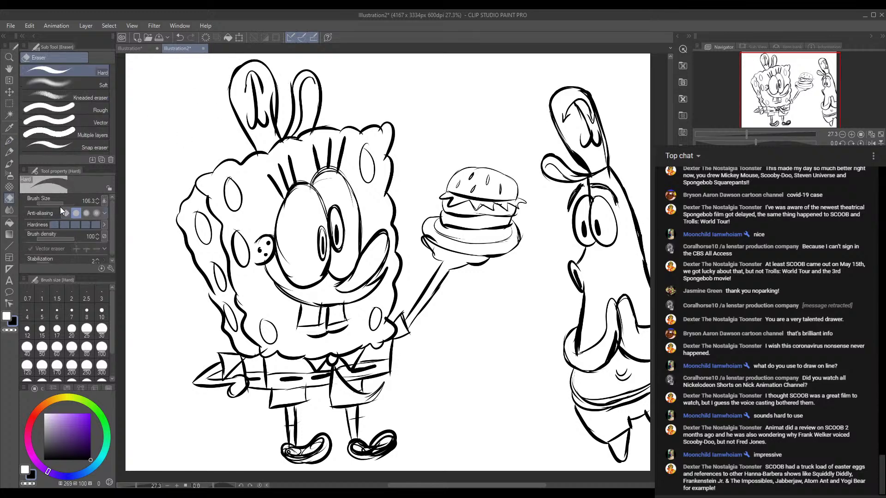
pyautogui.moveTo(59, 204); pyautogui.dragTo(55, 204)
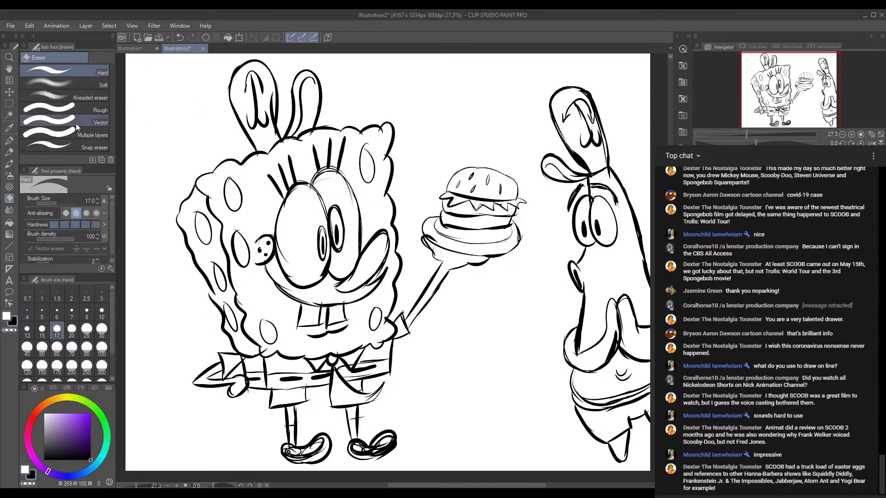
pyautogui.click(10, 142)
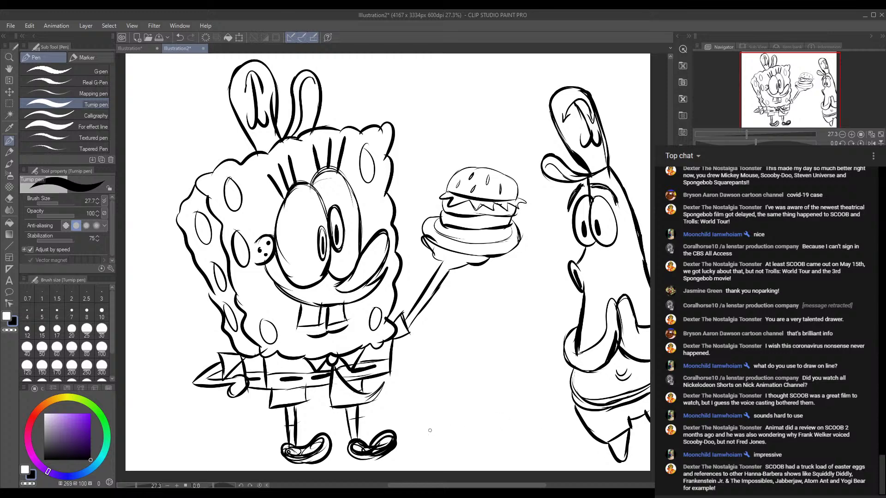
# Darken SpongeBob's trouser fold and the hand under the plate, and add arrow barbs to the anchor on his hat.
pyautogui.moveTo(368, 395)
pyautogui.mouseDown()
pyautogui.moveTo(383, 384)
pyautogui.moveTo(362, 403)
pyautogui.mouseUp()
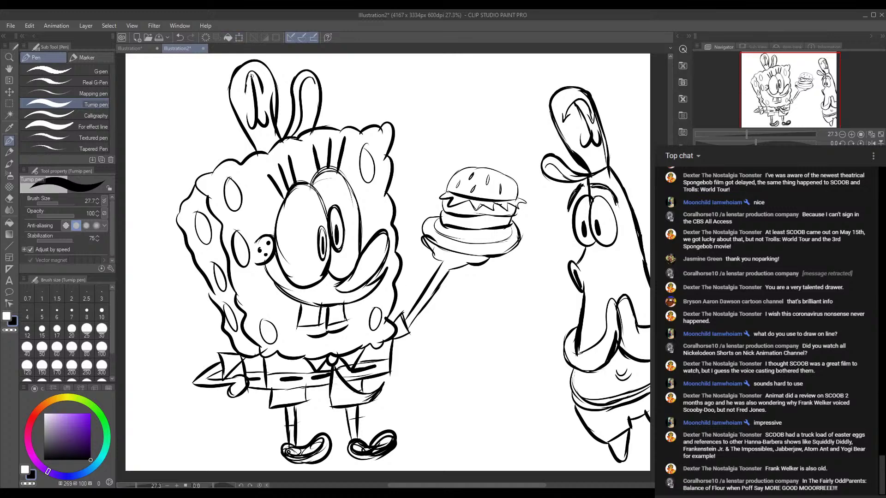
pyautogui.moveTo(244, 87)
pyautogui.mouseDown()
pyautogui.moveTo(261, 97)
pyautogui.moveTo(264, 85)
pyautogui.mouseUp()
pyautogui.moveTo(489, 257); pyautogui.dragTo(444, 280)
pyautogui.moveTo(547, 226); pyautogui.dragTo(518, 221)
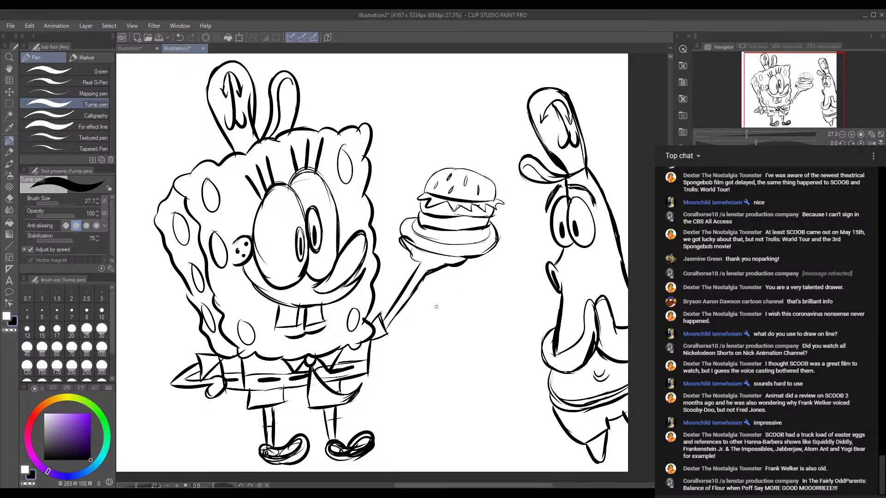
# Draw a domed jellyfish head with a wavy lower rim and three oval spots below the burger plate.
pyautogui.moveTo(474, 276)
pyautogui.mouseDown()
pyautogui.moveTo(433, 312)
pyautogui.moveTo(481, 319)
pyautogui.moveTo(496, 289)
pyautogui.moveTo(456, 277)
pyautogui.mouseUp()
pyautogui.moveTo(437, 314)
pyautogui.mouseDown()
pyautogui.moveTo(435, 326)
pyautogui.moveTo(489, 328)
pyautogui.moveTo(494, 296)
pyautogui.moveTo(455, 294)
pyautogui.moveTo(459, 287)
pyautogui.moveTo(473, 287)
pyautogui.moveTo(467, 315)
pyautogui.moveTo(466, 301)
pyautogui.mouseUp()
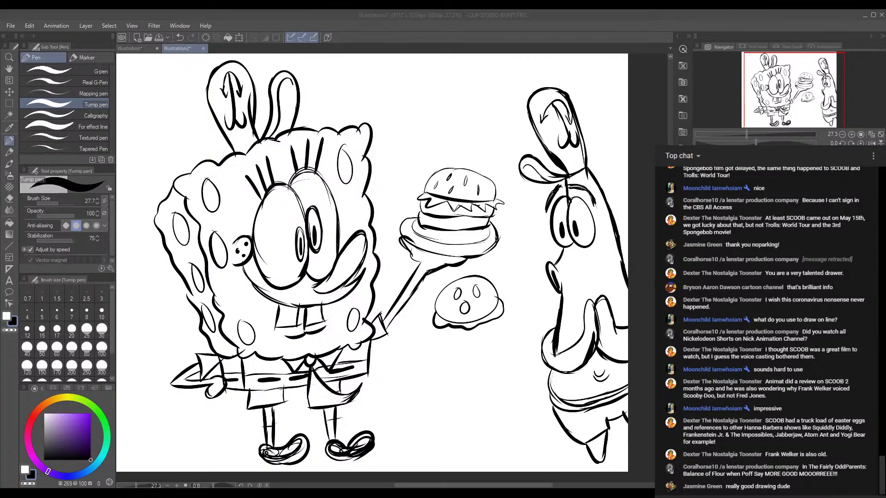
pyautogui.hotkey('alt', 'Tab')
pyautogui.click(646, 487)
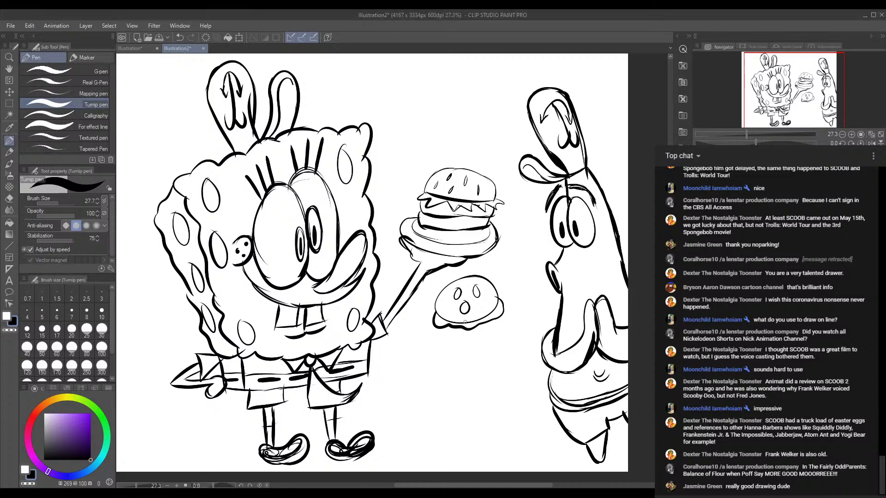
# Draw a cluster of long wavy tentacles hanging from the jellyfish's lower rim.
pyautogui.moveTo(438, 328)
pyautogui.mouseDown()
pyautogui.moveTo(455, 352)
pyautogui.moveTo(449, 367)
pyautogui.moveTo(477, 376)
pyautogui.moveTo(490, 376)
pyautogui.moveTo(493, 363)
pyautogui.moveTo(482, 355)
pyautogui.moveTo(487, 345)
pyautogui.moveTo(483, 379)
pyautogui.moveTo(474, 363)
pyautogui.moveTo(452, 373)
pyautogui.moveTo(458, 349)
pyautogui.moveTo(441, 337)
pyautogui.moveTo(452, 331)
pyautogui.moveTo(464, 331)
pyautogui.moveTo(459, 354)
pyautogui.moveTo(455, 330)
pyautogui.moveTo(460, 347)
pyautogui.moveTo(452, 363)
pyautogui.moveTo(455, 353)
pyautogui.moveTo(440, 361)
pyautogui.moveTo(450, 394)
pyautogui.moveTo(462, 382)
pyautogui.moveTo(469, 395)
pyautogui.moveTo(473, 375)
pyautogui.moveTo(467, 391)
pyautogui.moveTo(467, 377)
pyautogui.moveTo(452, 388)
pyautogui.moveTo(453, 364)
pyautogui.mouseUp()
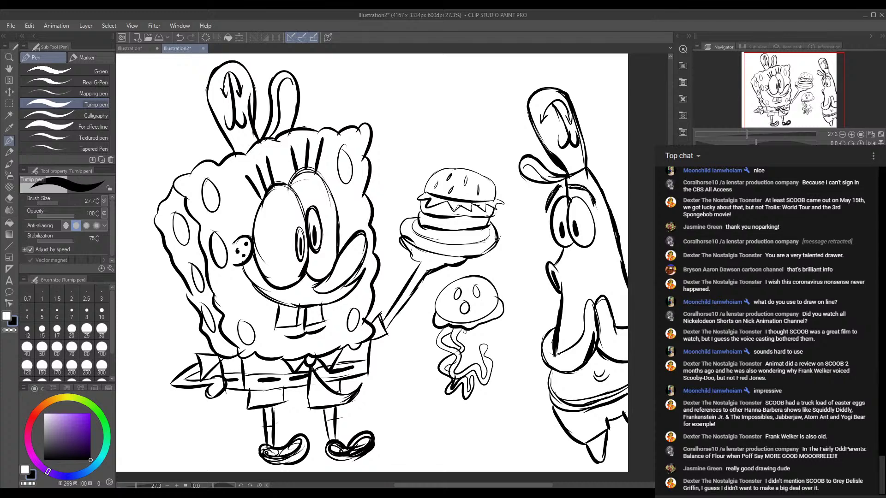
pyautogui.moveTo(464, 328)
pyautogui.mouseDown()
pyautogui.moveTo(470, 347)
pyautogui.moveTo(459, 354)
pyautogui.mouseUp()
pyautogui.moveTo(477, 287); pyautogui.dragTo(477, 280)
pyautogui.moveTo(470, 336)
pyautogui.mouseDown()
pyautogui.moveTo(473, 363)
pyautogui.moveTo(483, 350)
pyautogui.moveTo(475, 326)
pyautogui.moveTo(486, 345)
pyautogui.moveTo(487, 364)
pyautogui.mouseUp()
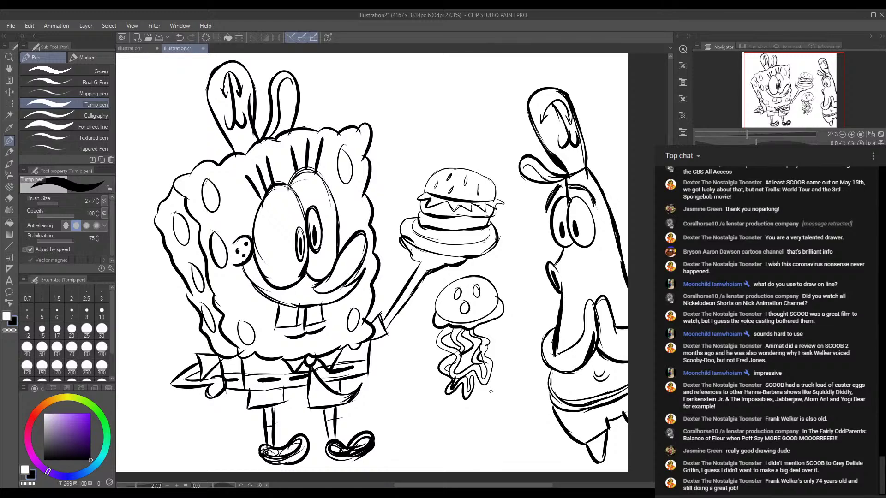
pyautogui.moveTo(487, 383)
pyautogui.mouseDown()
pyautogui.moveTo(492, 398)
pyautogui.moveTo(491, 370)
pyautogui.mouseUp()
pyautogui.moveTo(489, 332)
pyautogui.mouseDown()
pyautogui.moveTo(501, 381)
pyautogui.moveTo(518, 366)
pyautogui.moveTo(518, 380)
pyautogui.moveTo(517, 351)
pyautogui.moveTo(524, 359)
pyautogui.moveTo(520, 390)
pyautogui.moveTo(510, 393)
pyautogui.moveTo(514, 371)
pyautogui.moveTo(500, 386)
pyautogui.moveTo(506, 358)
pyautogui.moveTo(491, 358)
pyautogui.moveTo(488, 391)
pyautogui.moveTo(490, 323)
pyautogui.moveTo(467, 324)
pyautogui.moveTo(488, 323)
pyautogui.moveTo(478, 330)
pyautogui.moveTo(480, 354)
pyautogui.moveTo(480, 343)
pyautogui.moveTo(464, 364)
pyautogui.moveTo(476, 344)
pyautogui.mouseUp()
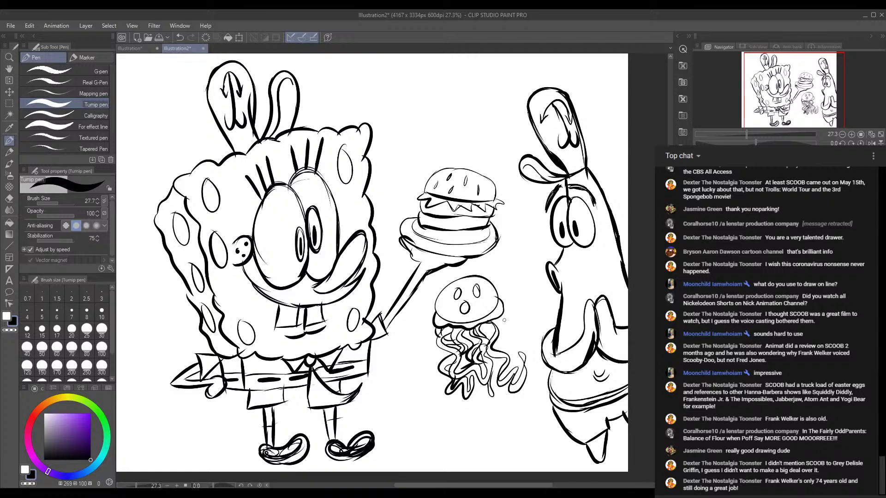
pyautogui.moveTo(497, 321)
pyautogui.mouseDown()
pyautogui.moveTo(515, 349)
pyautogui.moveTo(510, 363)
pyautogui.mouseUp()
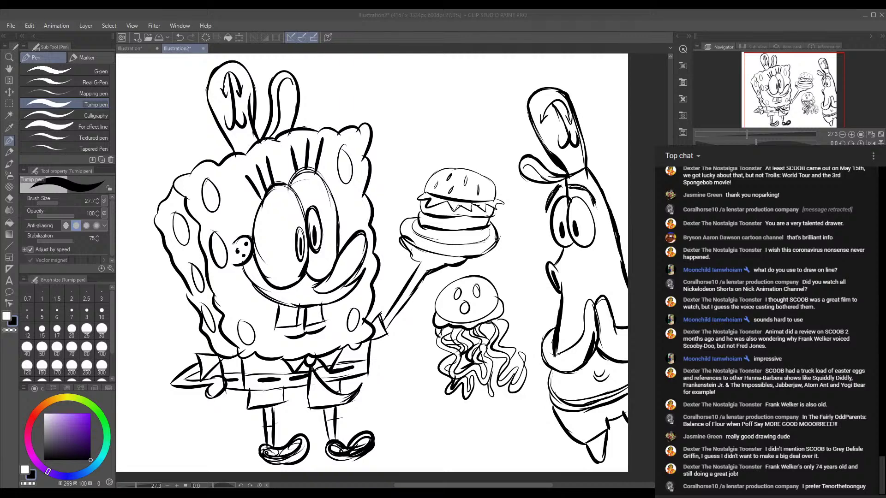
# Add another oval spot near the side edge of the jellyfish's domed head.
pyautogui.click(494, 341)
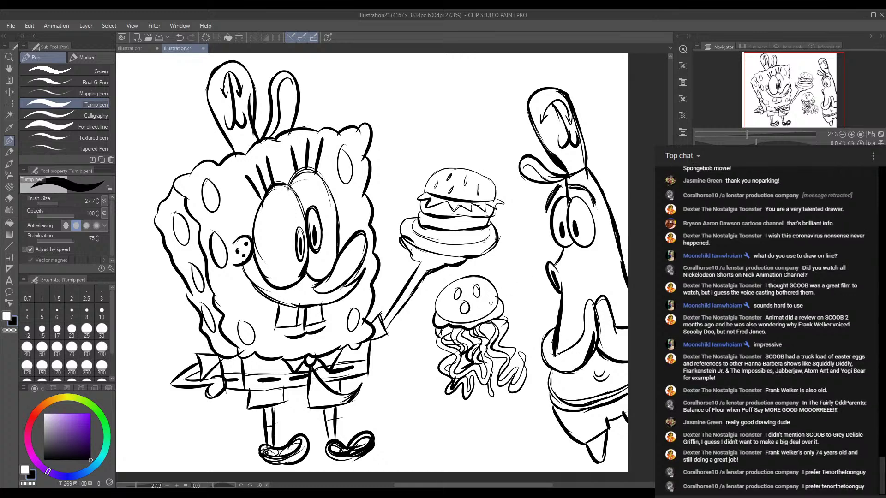
pyautogui.moveTo(443, 295); pyautogui.dragTo(445, 305)
pyautogui.moveTo(469, 192); pyautogui.dragTo(499, 191)
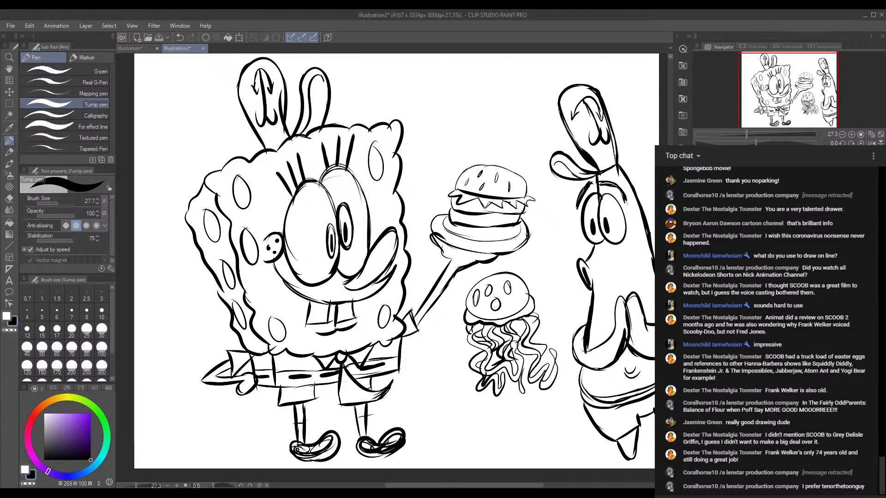
# Thicken the outline of the burger's top bun and touch up the jagged lettuce edge beneath it.
pyautogui.scroll(2, 500, 106)
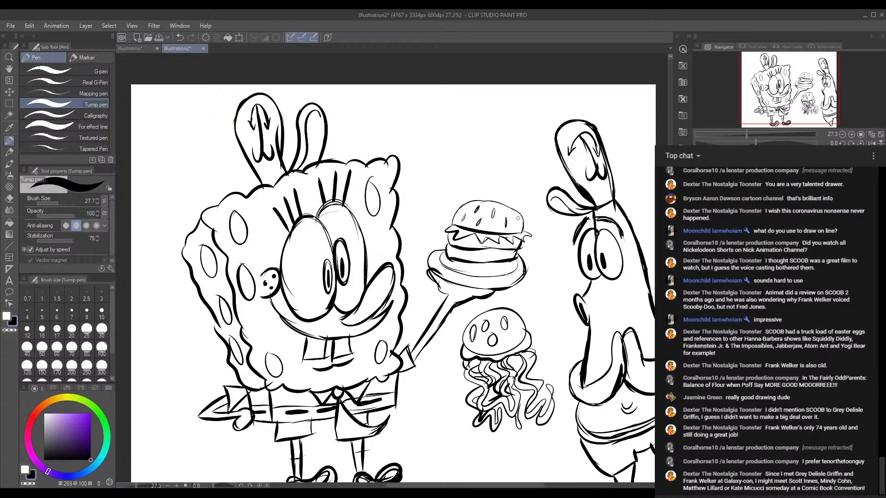
pyautogui.moveTo(516, 217)
pyautogui.mouseDown()
pyautogui.moveTo(515, 224)
pyautogui.moveTo(502, 203)
pyautogui.moveTo(482, 200)
pyautogui.moveTo(452, 227)
pyautogui.mouseUp()
pyautogui.moveTo(476, 236); pyautogui.dragTo(496, 243)
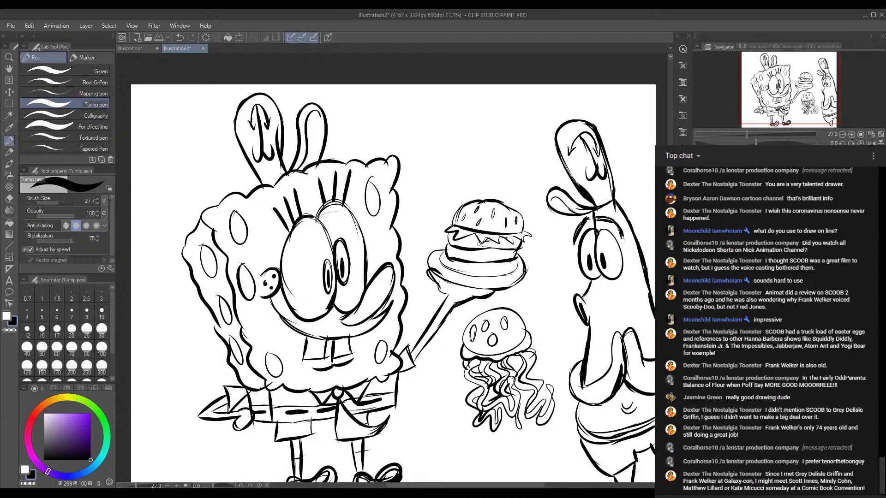
pyautogui.moveTo(493, 211)
pyautogui.mouseDown()
pyautogui.moveTo(533, 236)
pyautogui.moveTo(468, 178)
pyautogui.mouseUp()
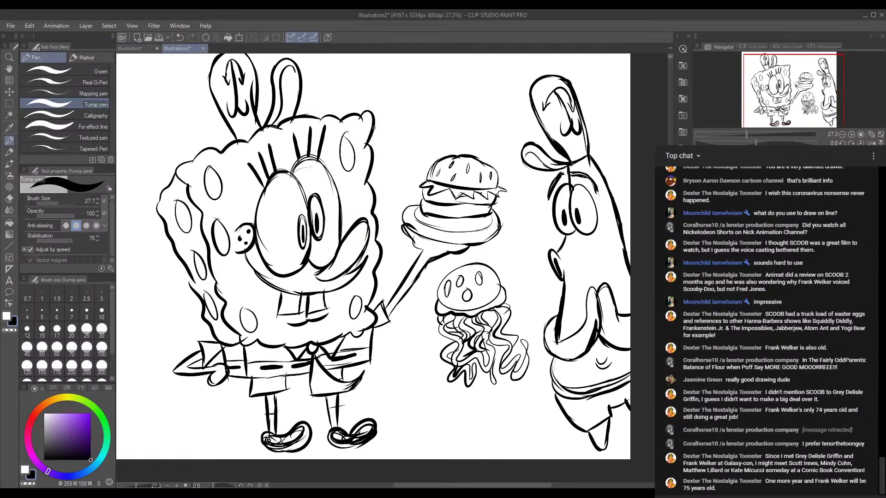
# Darken the sponge hole by SpongeBob's upper corner and add an inner contour line to his hat's small lobe.
pyautogui.moveTo(345, 134); pyautogui.dragTo(353, 153)
pyautogui.moveTo(282, 76)
pyautogui.mouseDown()
pyautogui.moveTo(282, 114)
pyautogui.moveTo(275, 125)
pyautogui.moveTo(274, 107)
pyautogui.moveTo(258, 130)
pyautogui.moveTo(263, 120)
pyautogui.moveTo(260, 144)
pyautogui.moveTo(241, 146)
pyautogui.mouseUp()
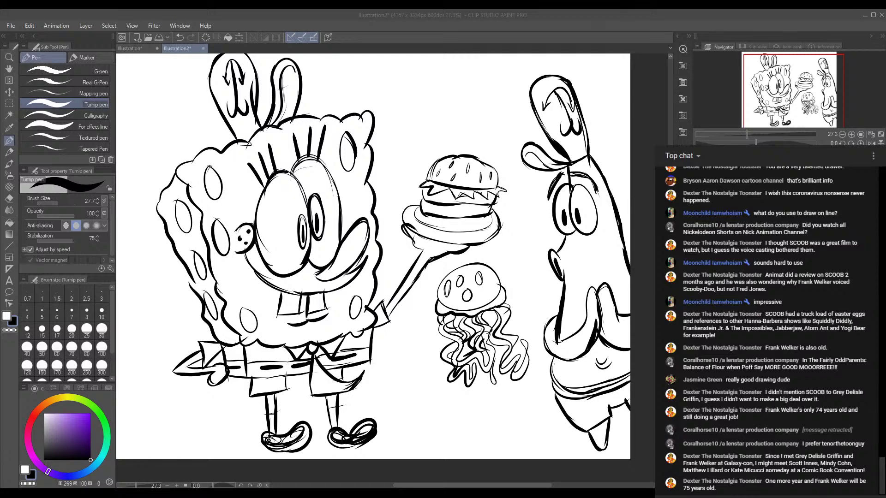
pyautogui.click(627, 428)
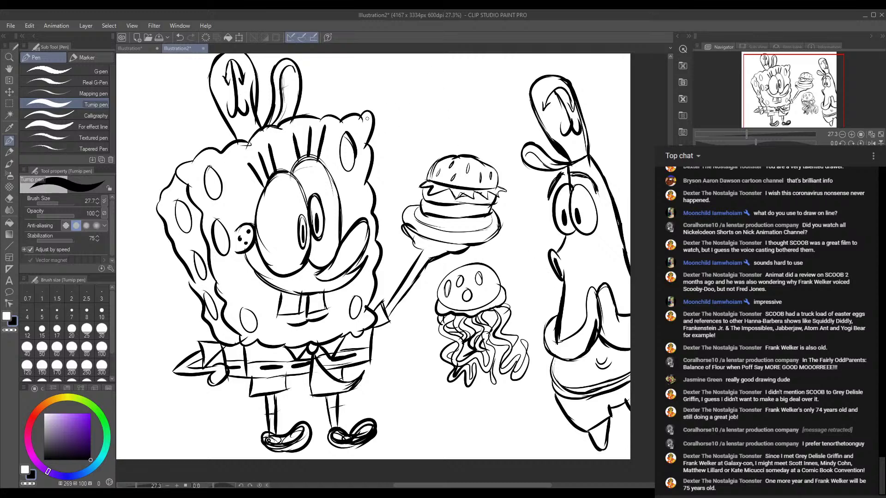
pyautogui.moveTo(375, 85); pyautogui.dragTo(396, 108)
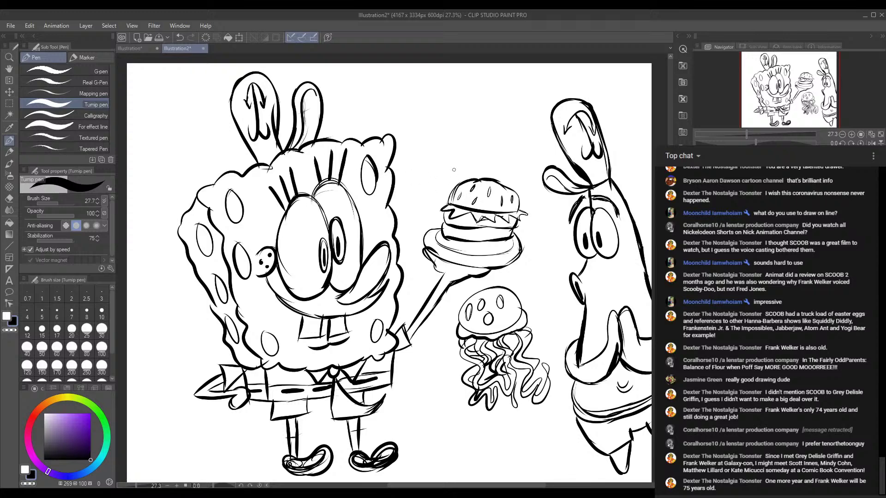
# Draw a large six-petal sky flower with an oval centre above the burger, and a partial flower cut off by the canvas's left edge.
pyautogui.moveTo(432, 115)
pyautogui.mouseDown()
pyautogui.moveTo(421, 82)
pyautogui.moveTo(455, 72)
pyautogui.moveTo(456, 118)
pyautogui.moveTo(495, 90)
pyautogui.moveTo(458, 127)
pyautogui.moveTo(479, 170)
pyautogui.moveTo(430, 159)
pyautogui.moveTo(441, 193)
pyautogui.moveTo(408, 179)
pyautogui.moveTo(419, 140)
pyautogui.moveTo(376, 117)
pyautogui.moveTo(413, 117)
pyautogui.moveTo(381, 89)
pyautogui.moveTo(406, 68)
pyautogui.moveTo(411, 104)
pyautogui.moveTo(429, 117)
pyautogui.moveTo(420, 99)
pyautogui.moveTo(437, 122)
pyautogui.mouseUp()
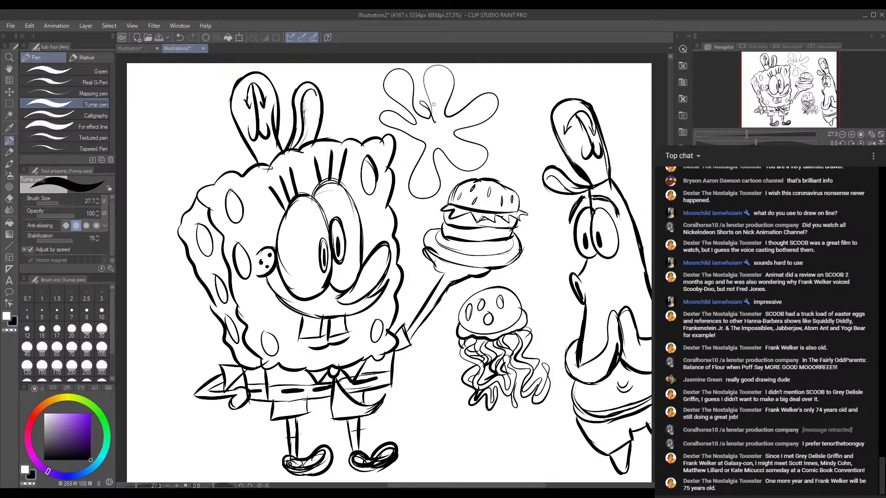
pyautogui.moveTo(431, 111)
pyautogui.mouseDown()
pyautogui.moveTo(424, 75)
pyautogui.moveTo(453, 79)
pyautogui.moveTo(449, 118)
pyautogui.moveTo(430, 136)
pyautogui.moveTo(440, 122)
pyautogui.mouseUp()
pyautogui.moveTo(177, 128); pyautogui.dragTo(252, 118)
pyautogui.moveTo(203, 96)
pyautogui.mouseDown()
pyautogui.moveTo(215, 70)
pyautogui.moveTo(224, 98)
pyautogui.moveTo(215, 121)
pyautogui.moveTo(246, 100)
pyautogui.moveTo(245, 125)
pyautogui.moveTo(216, 138)
pyautogui.moveTo(241, 142)
pyautogui.moveTo(236, 161)
pyautogui.moveTo(213, 147)
pyautogui.moveTo(229, 177)
pyautogui.mouseUp()
# Draw a partial flower in the canvas's upper-right corner and a small flower tucked behind SpongeBob's hat.
pyautogui.moveTo(561, 117); pyautogui.dragTo(429, 183)
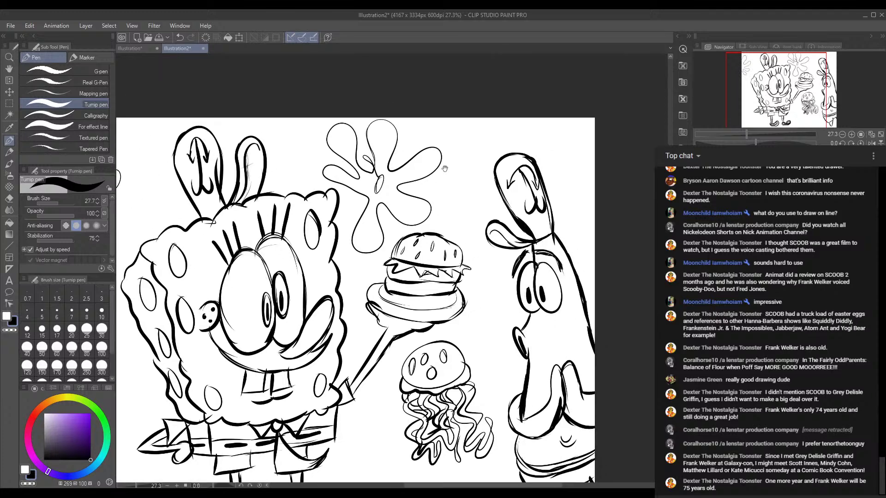
pyautogui.moveTo(586, 119)
pyautogui.mouseDown()
pyautogui.moveTo(565, 148)
pyautogui.moveTo(594, 131)
pyautogui.mouseUp()
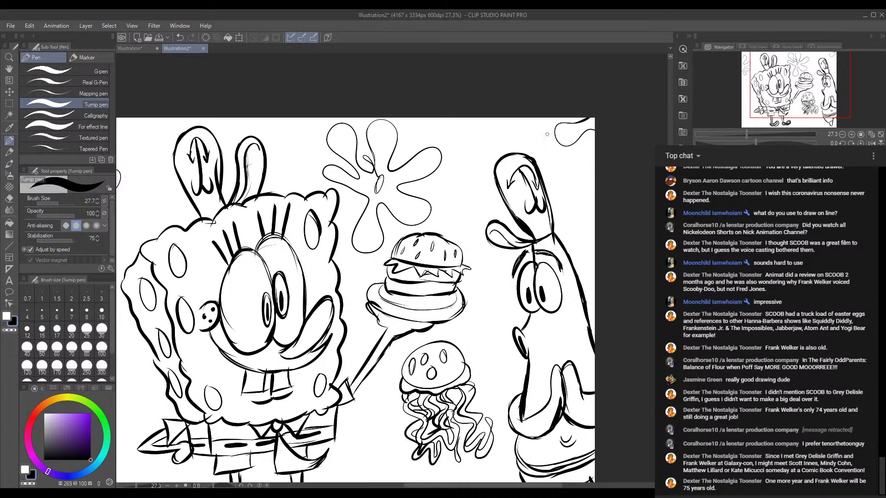
pyautogui.moveTo(275, 161)
pyautogui.mouseDown()
pyautogui.moveTo(329, 113)
pyautogui.moveTo(349, 133)
pyautogui.mouseUp()
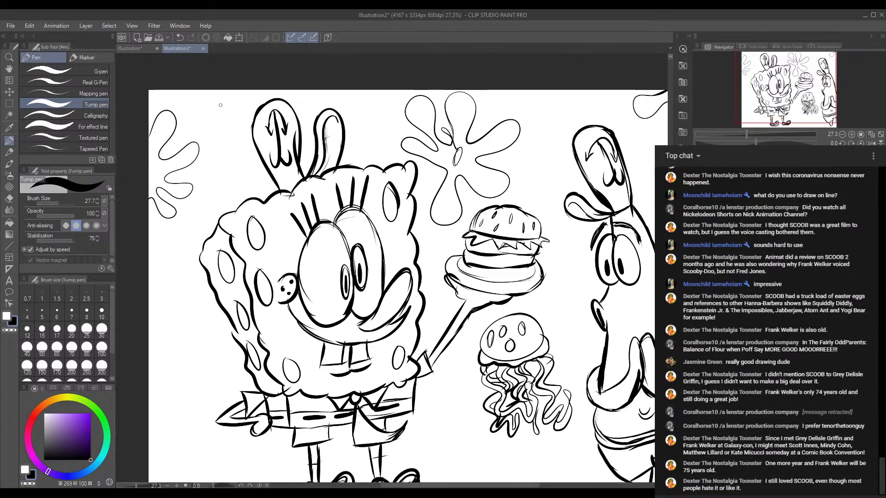
pyautogui.moveTo(255, 110)
pyautogui.mouseDown()
pyautogui.moveTo(237, 118)
pyautogui.moveTo(245, 133)
pyautogui.moveTo(231, 132)
pyautogui.moveTo(222, 148)
pyautogui.moveTo(246, 150)
pyautogui.moveTo(231, 161)
pyautogui.moveTo(241, 169)
pyautogui.moveTo(261, 165)
pyautogui.mouseUp()
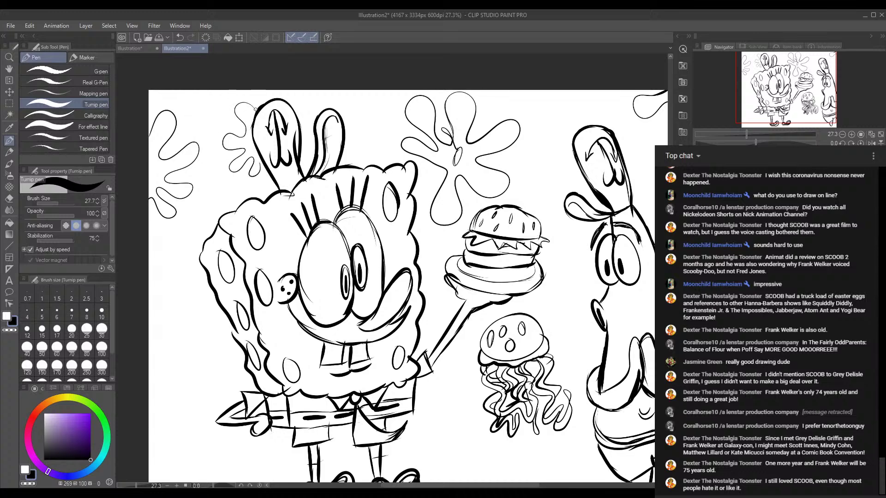
pyautogui.moveTo(239, 106); pyautogui.dragTo(253, 108)
# Thicken the outline of the top petal on the large flower above the burger.
pyautogui.moveTo(547, 471); pyautogui.dragTo(477, 439)
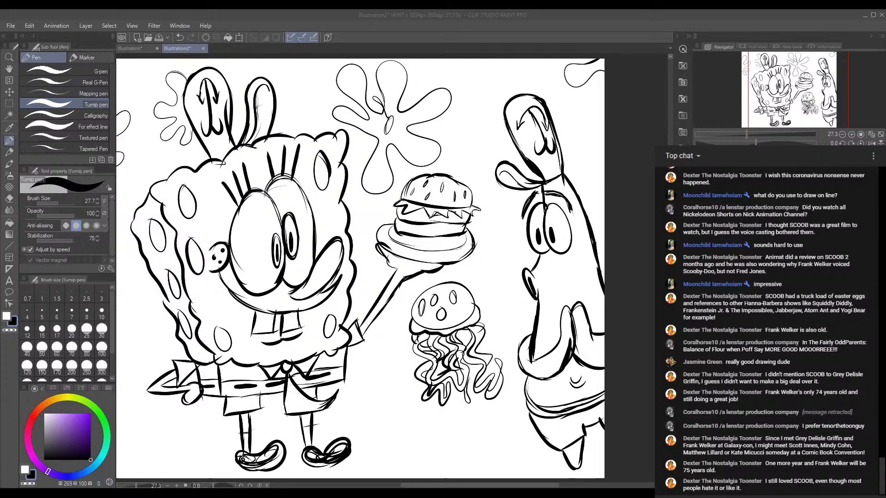
pyautogui.click(647, 444)
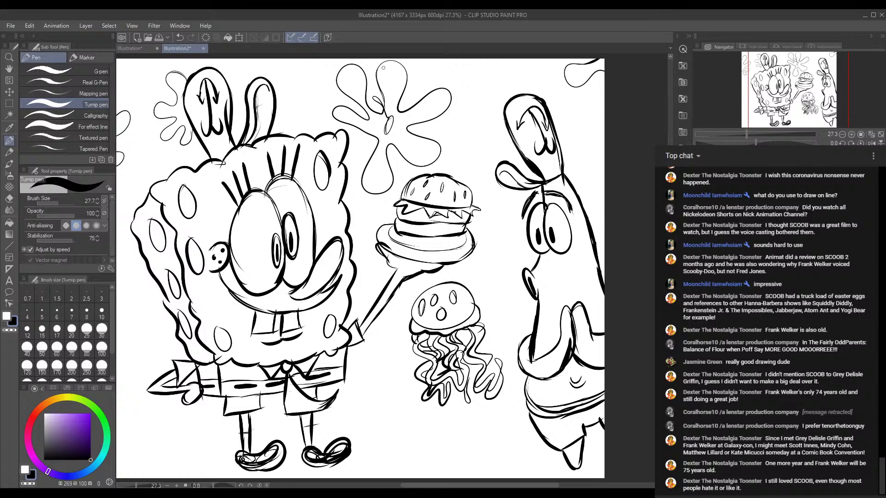
pyautogui.moveTo(380, 66)
pyautogui.mouseDown()
pyautogui.moveTo(408, 75)
pyautogui.moveTo(387, 63)
pyautogui.moveTo(377, 87)
pyautogui.mouseUp()
pyautogui.hscroll(-3, 206, 138)
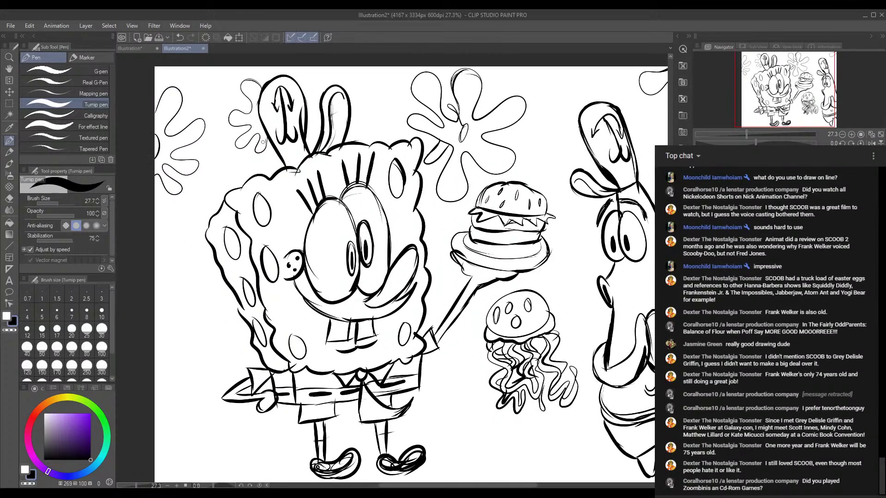
# Sketch curved, layered lines for a sand dune rising from the canvas's lower-left edge to SpongeBob's trousers.
pyautogui.scroll(-2, 456, 294)
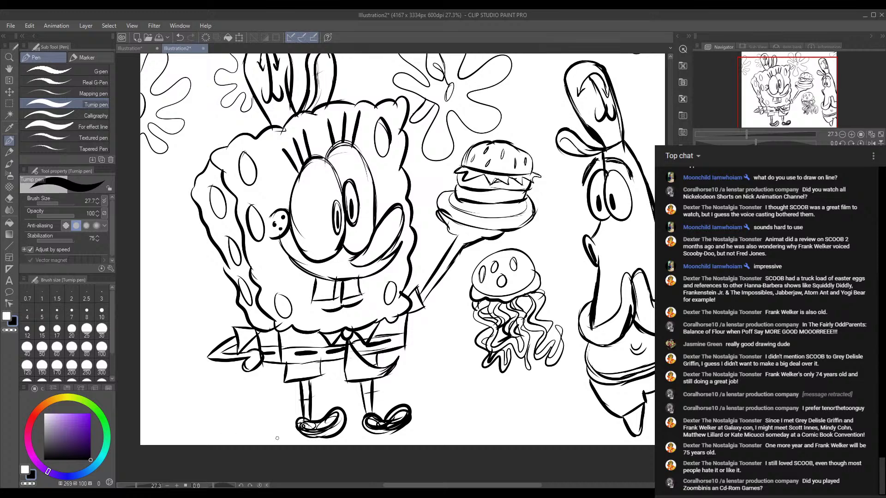
pyautogui.moveTo(283, 384); pyautogui.dragTo(160, 419)
pyautogui.moveTo(286, 380)
pyautogui.mouseDown()
pyautogui.moveTo(177, 403)
pyautogui.moveTo(140, 429)
pyautogui.mouseUp()
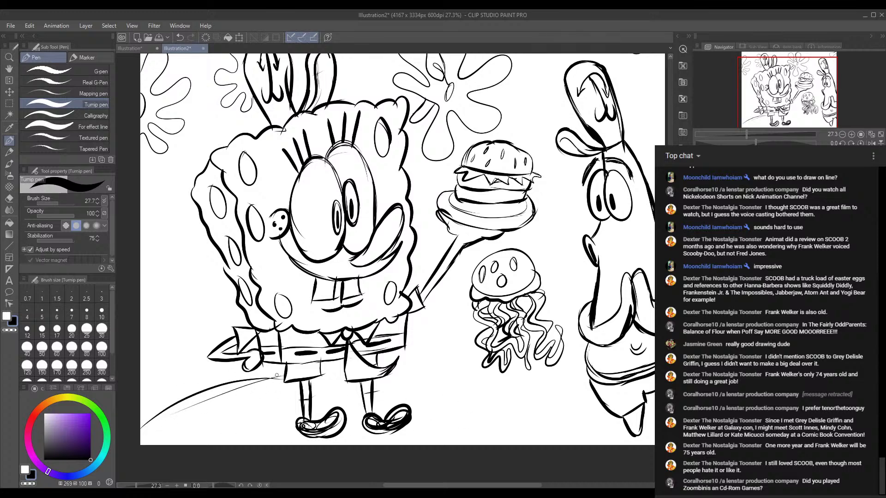
pyautogui.moveTo(277, 375)
pyautogui.mouseDown()
pyautogui.moveTo(198, 385)
pyautogui.moveTo(141, 415)
pyautogui.mouseUp()
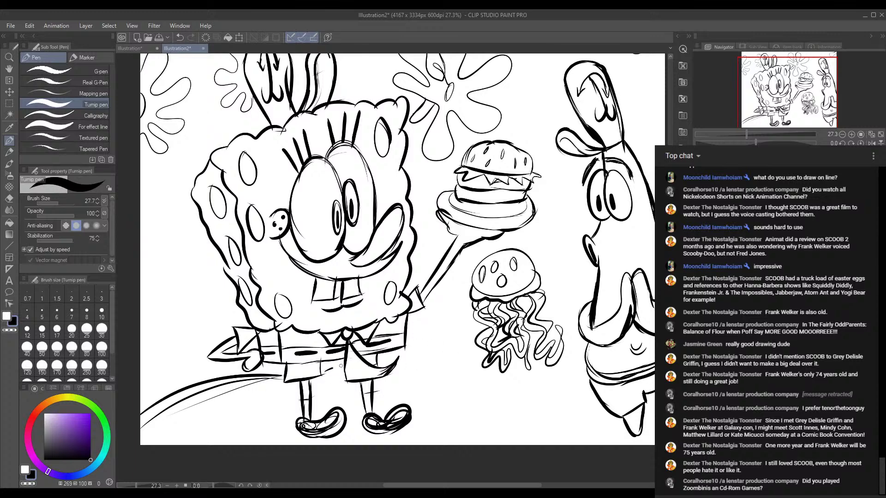
# Draw the ground line from SpongeBob past the jellyfish to Patrick, and dot sand specks below it.
pyautogui.moveTo(388, 356); pyautogui.dragTo(477, 345)
pyautogui.moveTo(454, 378); pyautogui.dragTo(401, 383)
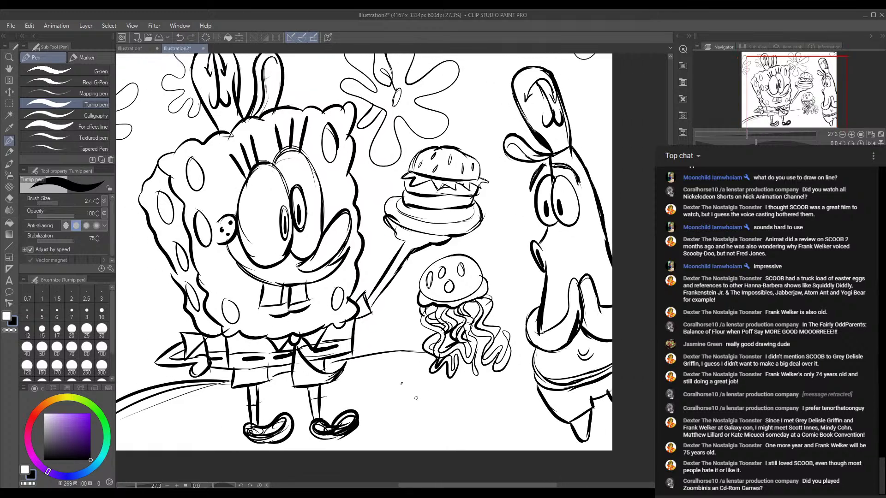
pyautogui.click(390, 416)
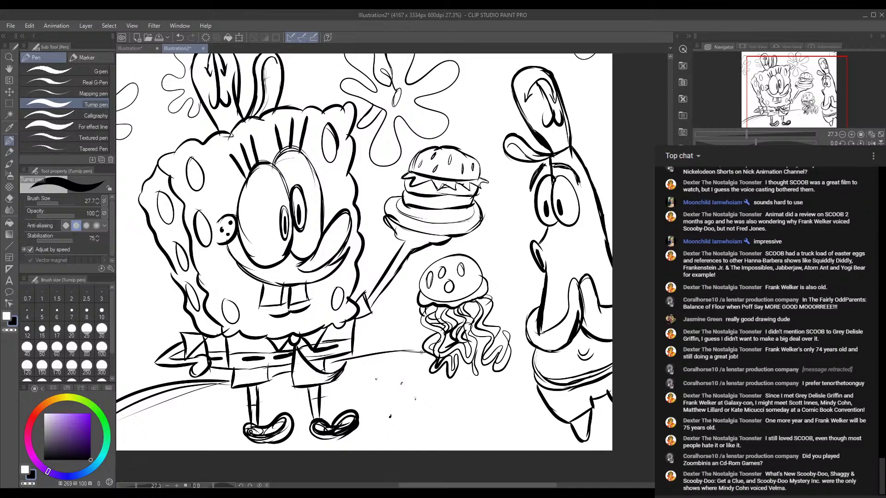
pyautogui.scroll(-2, 420, 352)
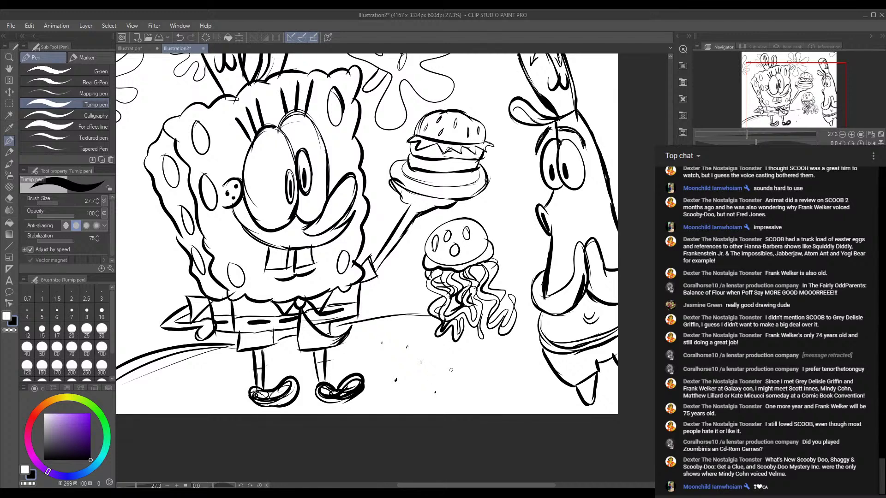
pyautogui.moveTo(483, 315); pyautogui.dragTo(540, 317)
# Sketch thin ground shadow strokes under Patrick's foot and beneath SpongeBob's shoes.
pyautogui.moveTo(590, 405)
pyautogui.mouseDown()
pyautogui.moveTo(556, 408)
pyautogui.moveTo(605, 397)
pyautogui.mouseUp()
pyautogui.scroll(3, 542, 349)
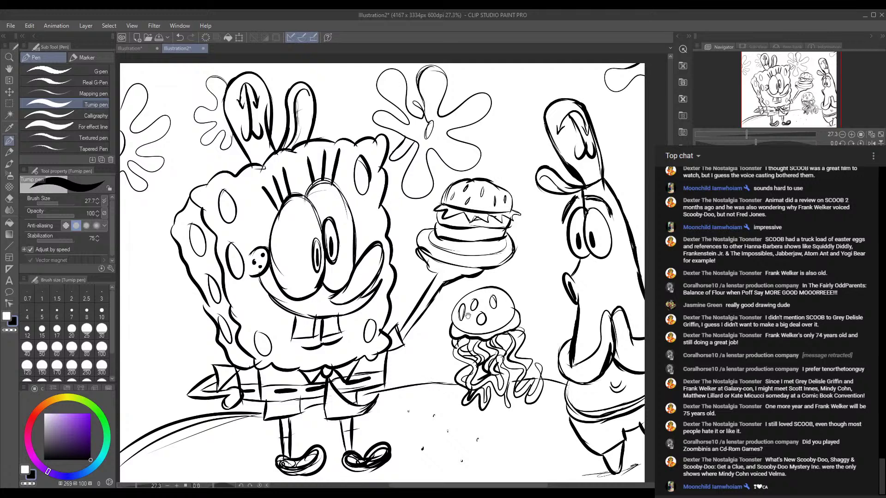
pyautogui.scroll(-3, 468, 317)
pyautogui.moveTo(306, 411); pyautogui.dragTo(406, 397)
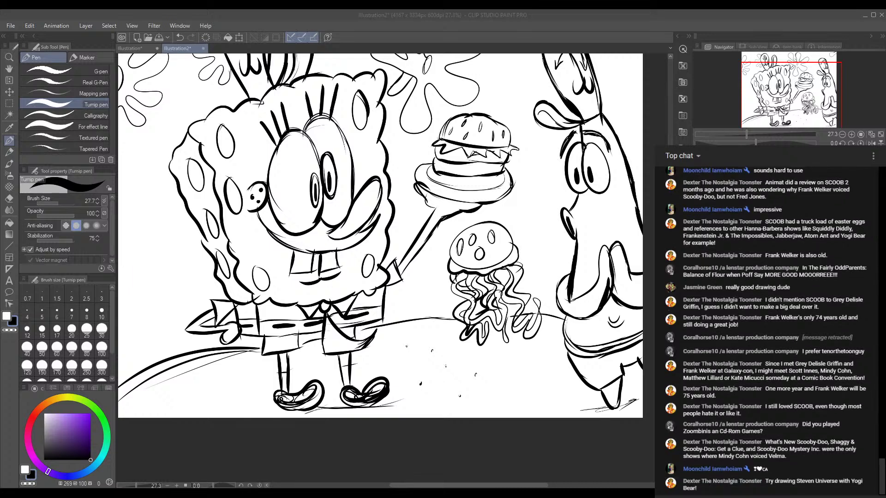
pyautogui.click(504, 403)
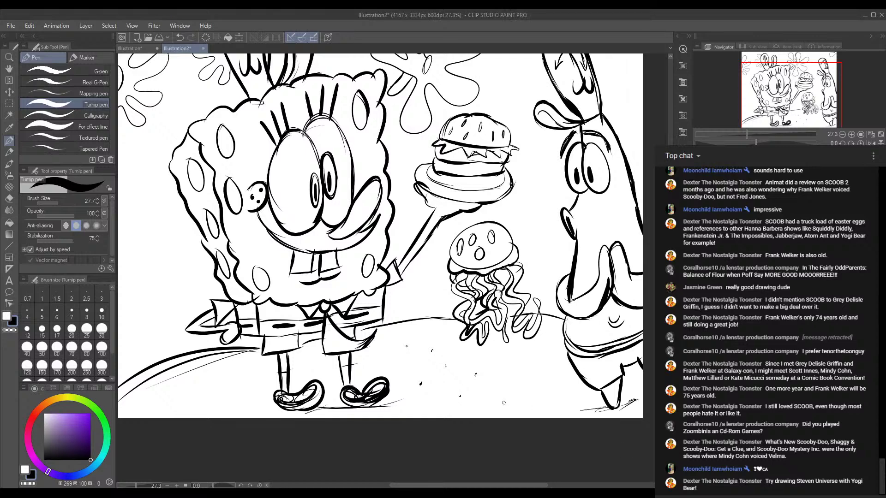
pyautogui.moveTo(328, 410)
pyautogui.mouseDown()
pyautogui.moveTo(341, 404)
pyautogui.moveTo(296, 402)
pyautogui.moveTo(409, 398)
pyautogui.mouseUp()
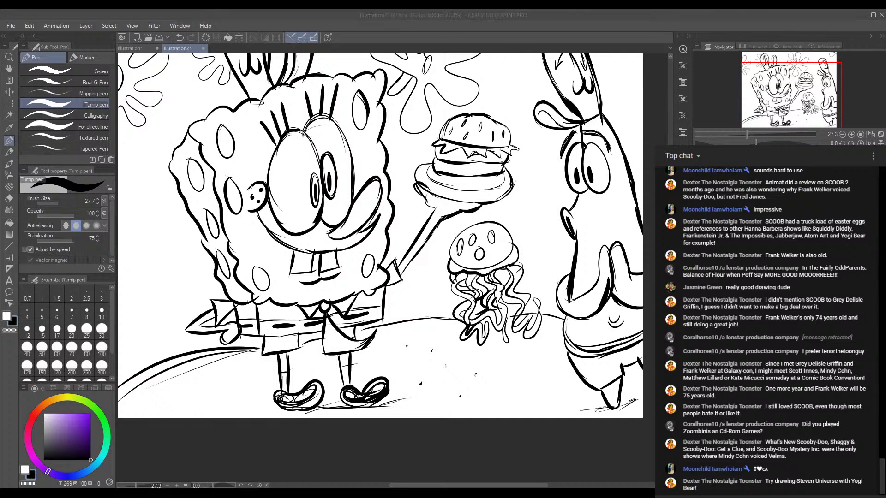
pyautogui.click(640, 479)
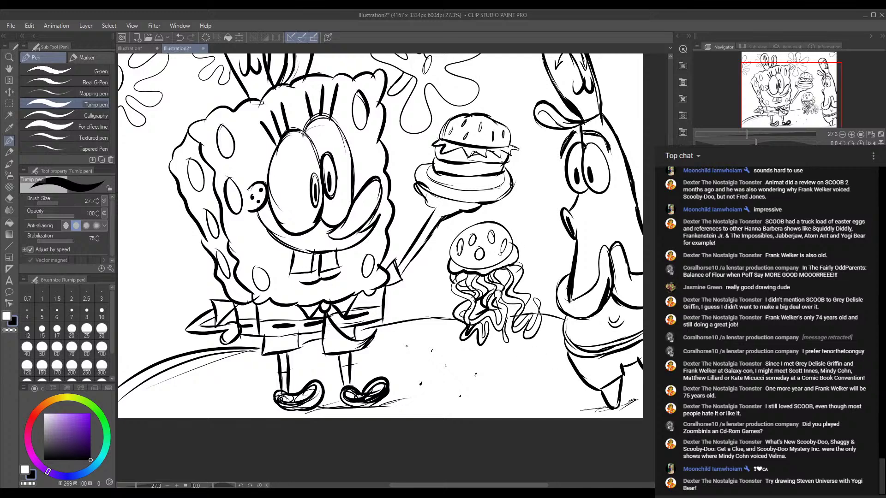
# Touch up the inner rim lines of the plate under the burger.
pyautogui.moveTo(498, 158)
pyautogui.mouseDown()
pyautogui.moveTo(510, 216)
pyautogui.moveTo(508, 204)
pyautogui.mouseUp()
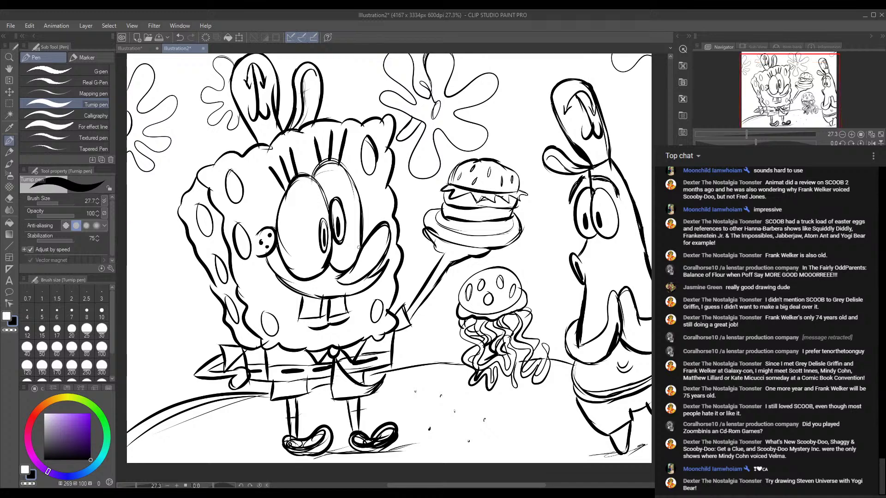
pyautogui.scroll(1, 326, 237)
pyautogui.scroll(-2, 342, 227)
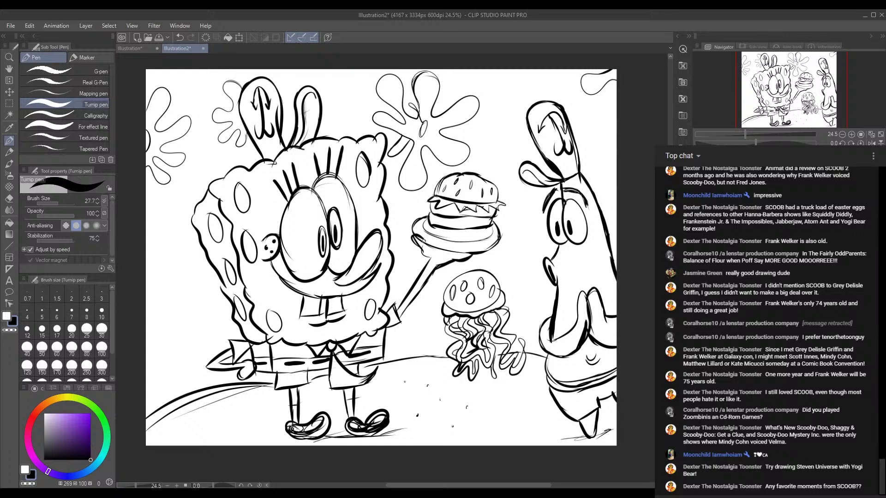
pyautogui.moveTo(422, 240); pyautogui.dragTo(461, 253)
pyautogui.moveTo(453, 230)
pyautogui.mouseDown()
pyautogui.moveTo(487, 228)
pyautogui.moveTo(454, 230)
pyautogui.mouseUp()
# Dot a few sand specks on the dune beside SpongeBob's legs.
pyautogui.click(197, 407)
pyautogui.click(189, 427)
pyautogui.moveTo(535, 253)
pyautogui.mouseDown()
pyautogui.moveTo(498, 251)
pyautogui.moveTo(543, 249)
pyautogui.moveTo(544, 259)
pyautogui.mouseUp()
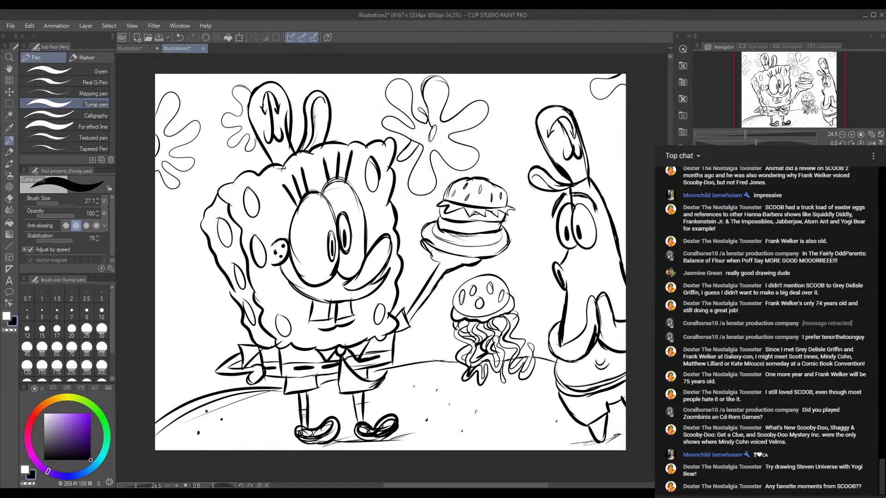
# Draw short stripe lines across both of SpongeBob's socks and add a sand speck near Patrick.
pyautogui.moveTo(301, 415)
pyautogui.mouseDown()
pyautogui.moveTo(364, 401)
pyautogui.moveTo(367, 414)
pyautogui.mouseUp()
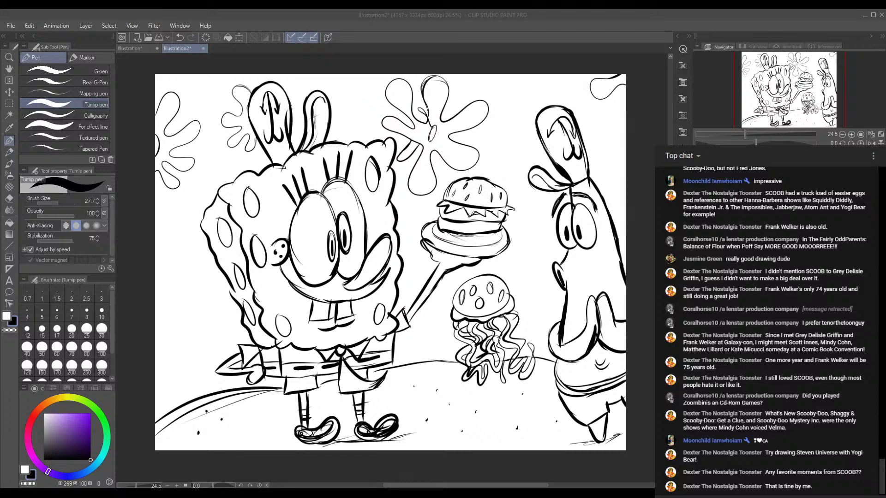
pyautogui.click(559, 432)
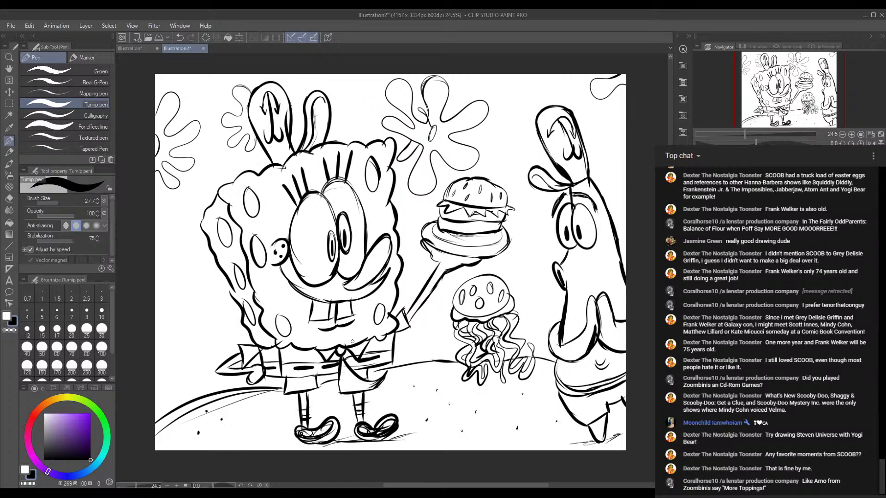
pyautogui.moveTo(299, 395); pyautogui.dragTo(327, 344)
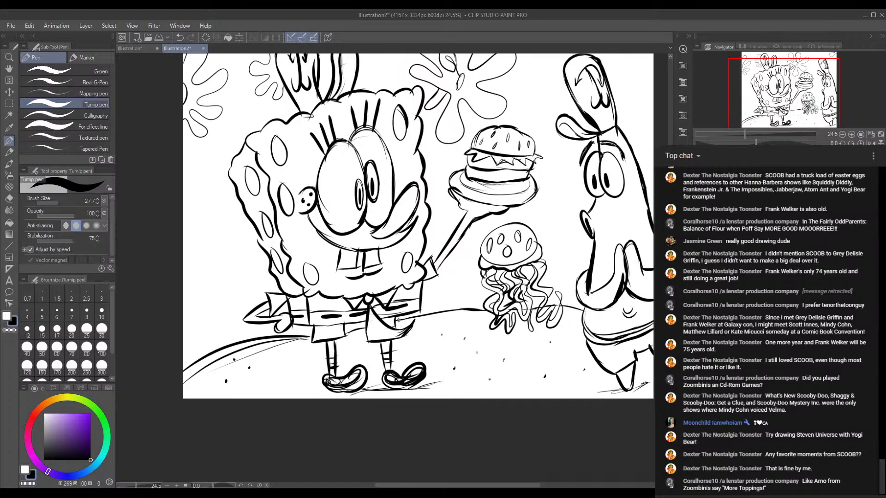
pyautogui.moveTo(515, 191); pyautogui.dragTo(504, 215)
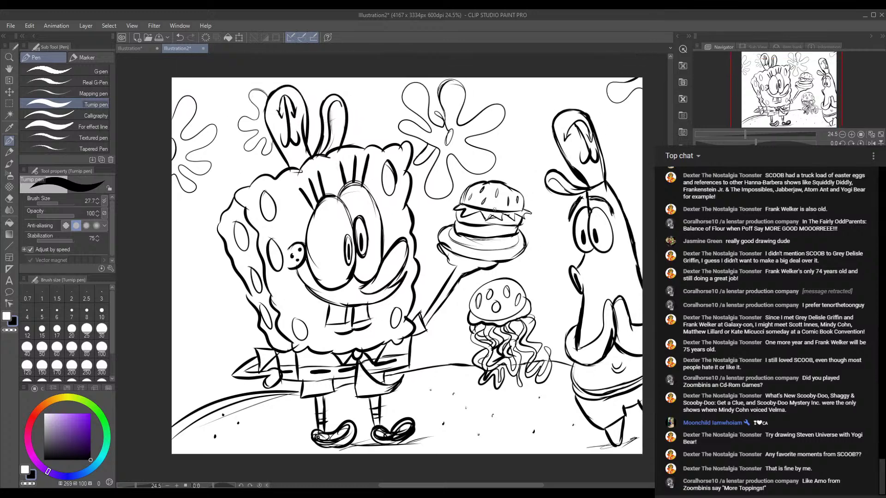
# Darken the large flower's lower petals and centre oval, and add a centre to the small flower behind SpongeBob's hat.
pyautogui.moveTo(453, 161); pyautogui.dragTo(450, 175)
pyautogui.moveTo(431, 173); pyautogui.dragTo(433, 198)
pyautogui.moveTo(449, 129)
pyautogui.mouseDown()
pyautogui.moveTo(442, 147)
pyautogui.moveTo(453, 128)
pyautogui.mouseUp()
pyautogui.moveTo(559, 181)
pyautogui.mouseDown()
pyautogui.moveTo(548, 186)
pyautogui.moveTo(586, 159)
pyautogui.mouseUp()
pyautogui.moveTo(239, 119); pyautogui.dragTo(252, 119)
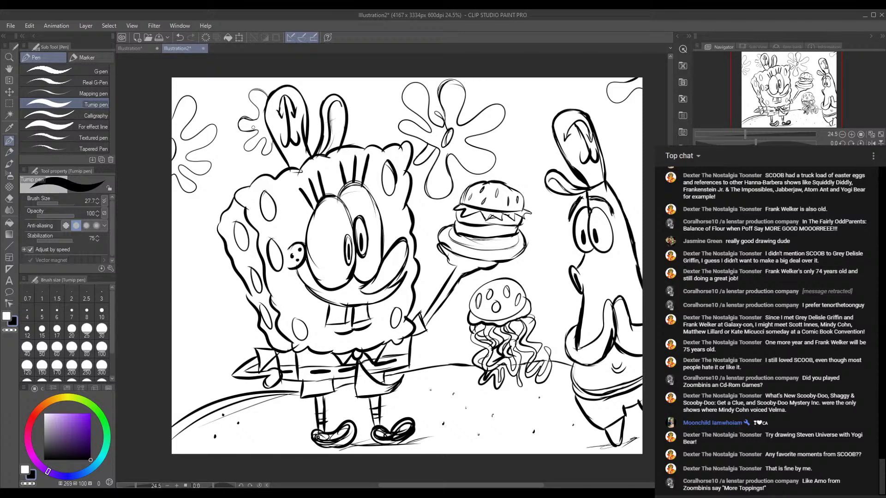
# Sign the drawing with the artist's handwritten signature on the sand between SpongeBob's shoes and Patrick.
pyautogui.moveTo(257, 133)
pyautogui.mouseDown()
pyautogui.moveTo(247, 151)
pyautogui.moveTo(273, 140)
pyautogui.mouseUp()
pyautogui.moveTo(515, 200); pyautogui.dragTo(495, 190)
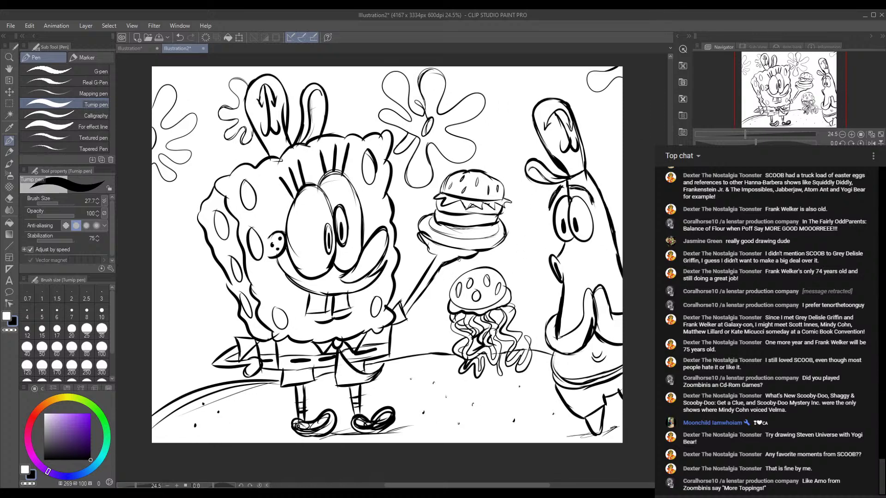
pyautogui.moveTo(427, 249); pyautogui.dragTo(441, 257)
pyautogui.moveTo(477, 264); pyautogui.dragTo(463, 260)
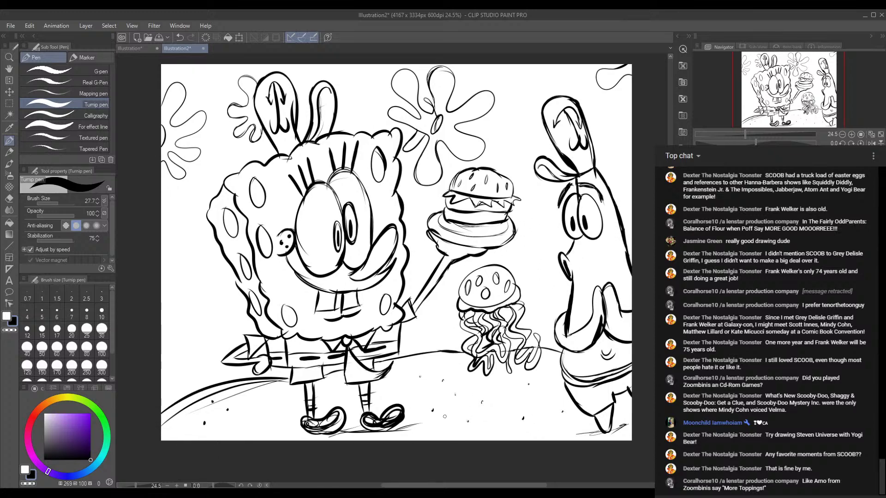
pyautogui.moveTo(430, 419)
pyautogui.mouseDown()
pyautogui.moveTo(424, 441)
pyautogui.moveTo(428, 419)
pyautogui.moveTo(437, 435)
pyautogui.moveTo(452, 421)
pyautogui.moveTo(444, 434)
pyautogui.moveTo(448, 423)
pyautogui.moveTo(451, 437)
pyautogui.moveTo(461, 416)
pyautogui.mouseUp()
pyautogui.click(439, 434)
pyautogui.moveTo(430, 437)
pyautogui.mouseDown()
pyautogui.moveTo(462, 423)
pyautogui.moveTo(461, 435)
pyautogui.moveTo(484, 415)
pyautogui.moveTo(483, 433)
pyautogui.mouseUp()
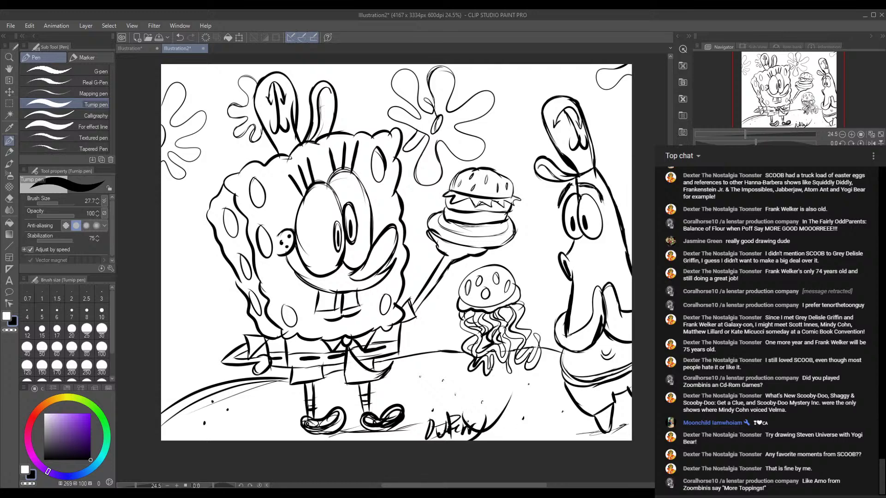
pyautogui.moveTo(412, 214); pyautogui.dragTo(428, 229)
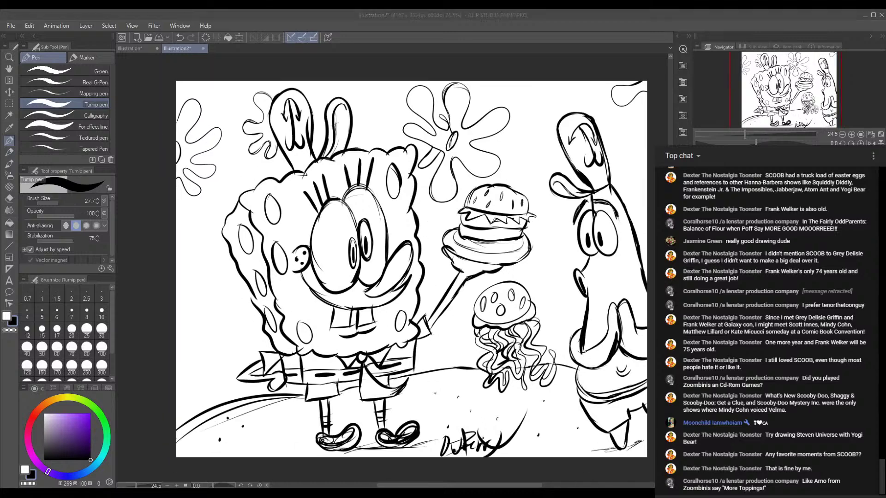
pyautogui.click(650, 487)
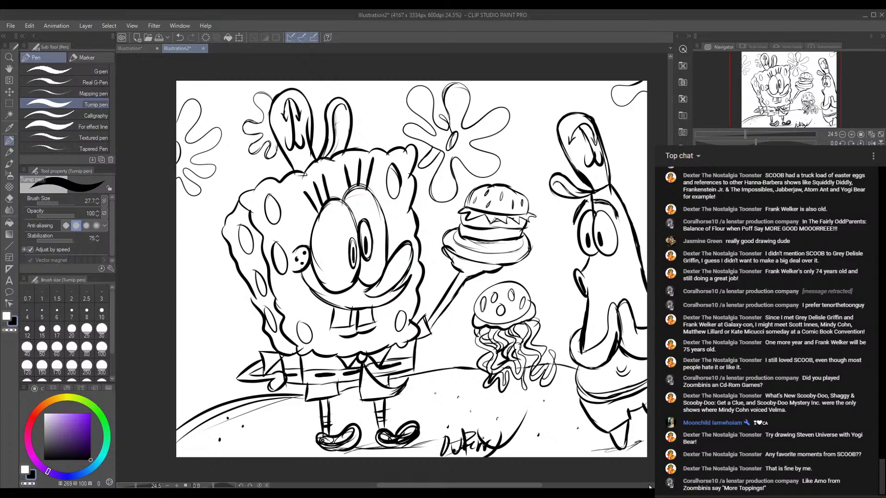
pyautogui.moveTo(427, 197); pyautogui.dragTo(412, 187)
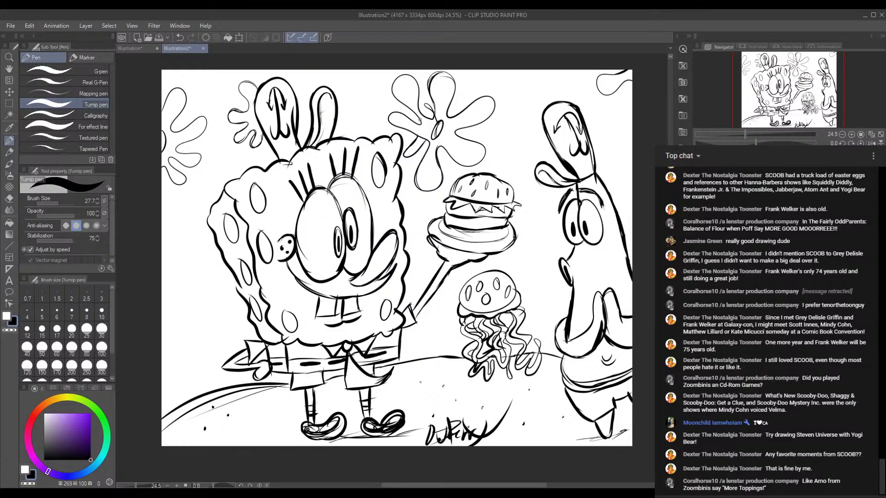
pyautogui.hscroll(-3, 418, 158)
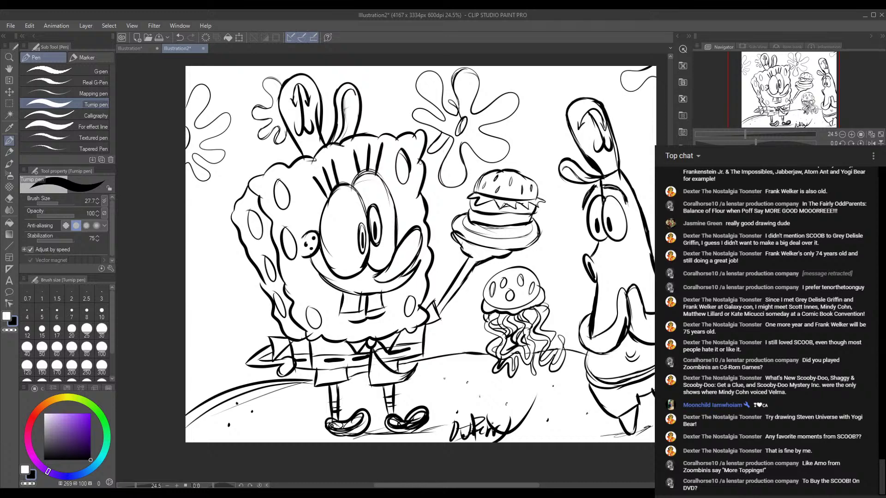
pyautogui.moveTo(513, 136); pyautogui.dragTo(498, 143)
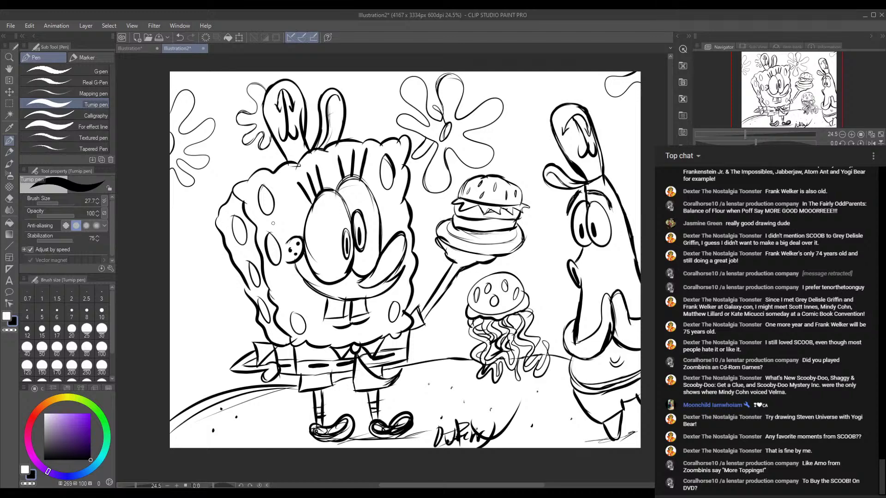
# Review the signed SpongeBob drawing alongside the Mickey and Scooby-Doo drawing in the other open document, ending on the latter.
pyautogui.click(145, 48)
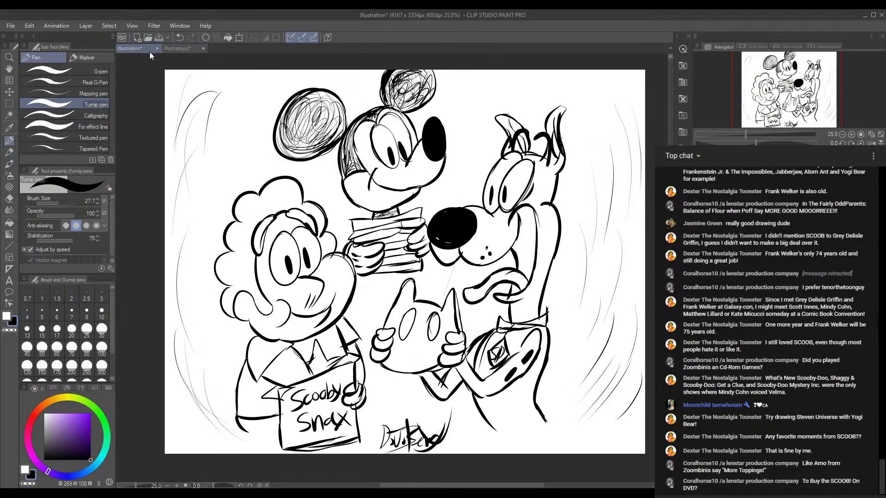
pyautogui.click(189, 48)
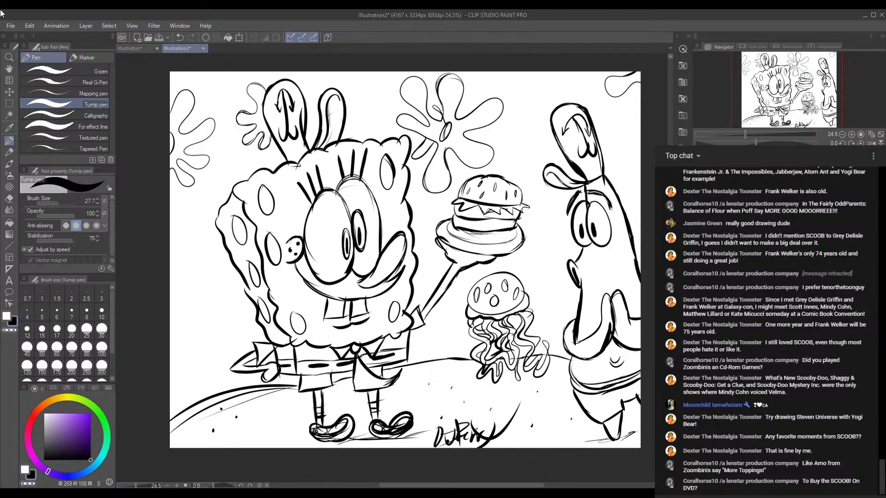
pyautogui.click(139, 48)
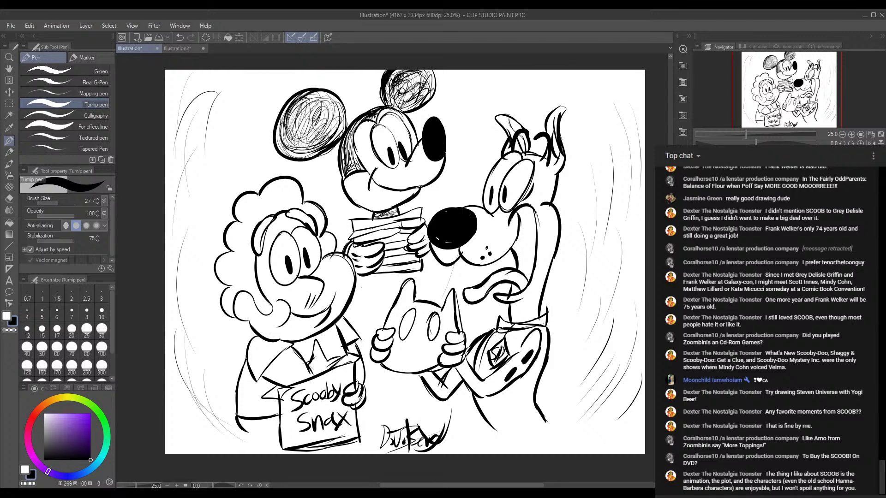
pyautogui.click(182, 49)
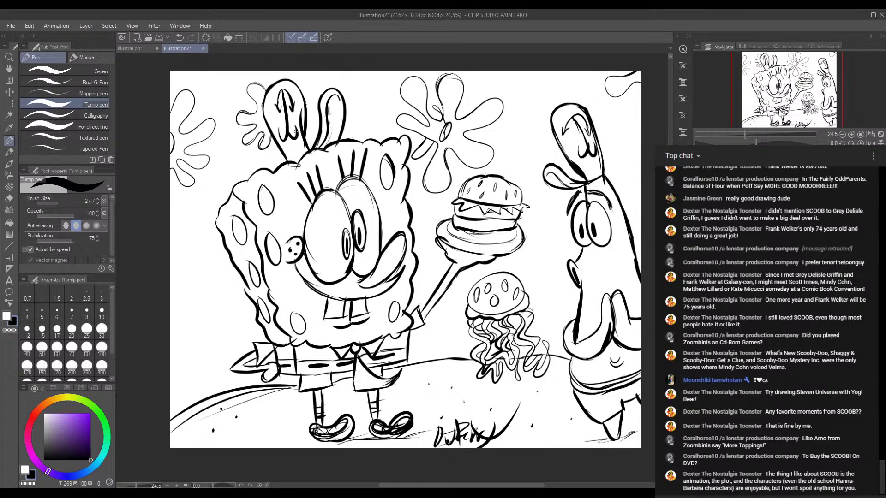
pyautogui.click(138, 49)
pyautogui.click(181, 49)
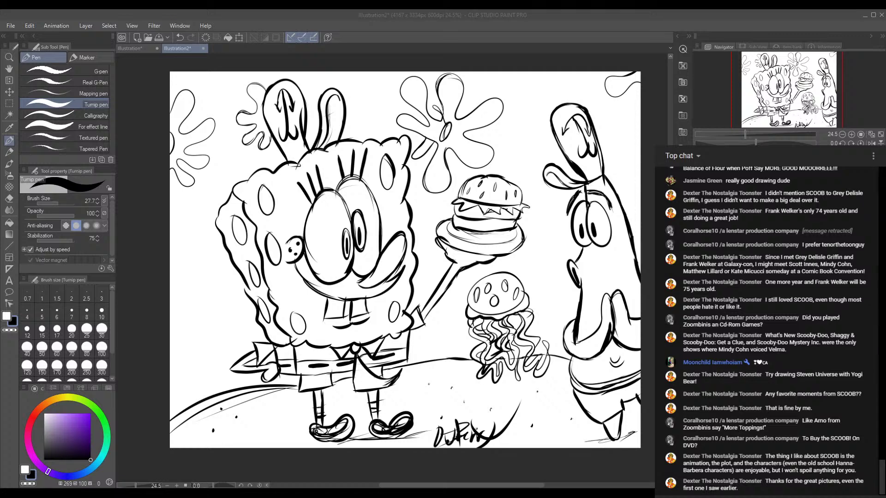
pyautogui.click(130, 48)
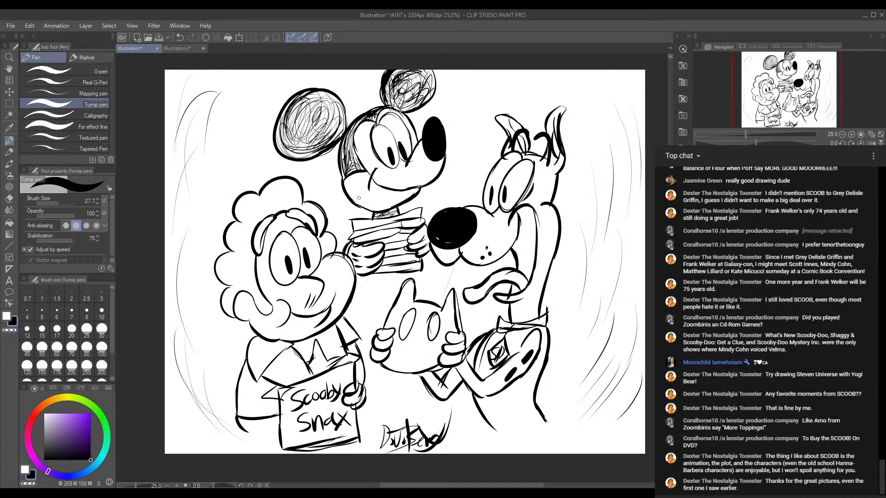
pyautogui.hotkey('ctrl', '-')
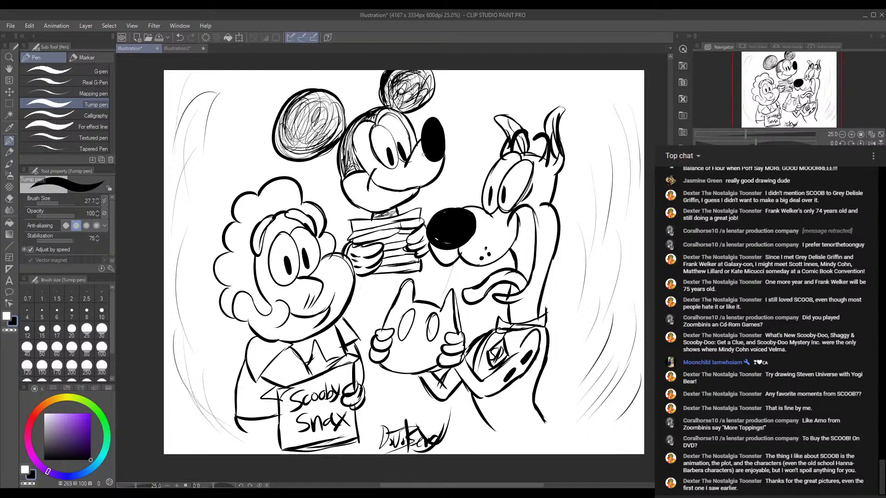
pyautogui.click(182, 49)
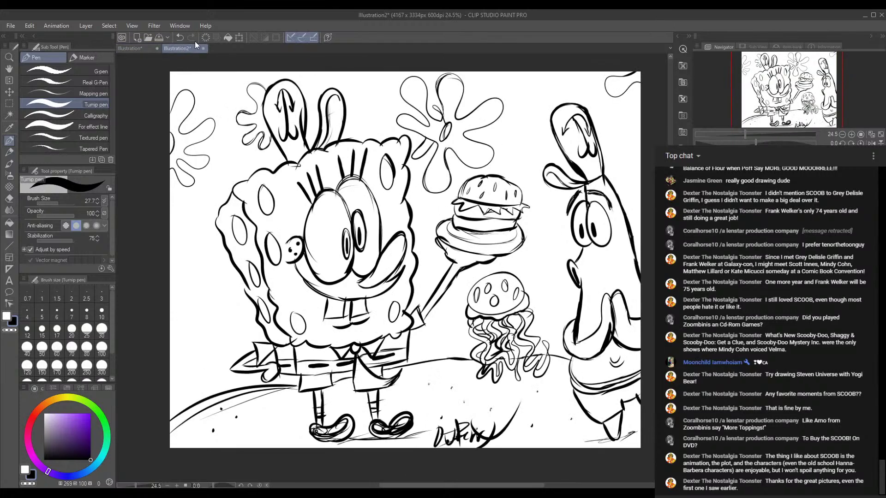
pyautogui.scroll(2, 344, 168)
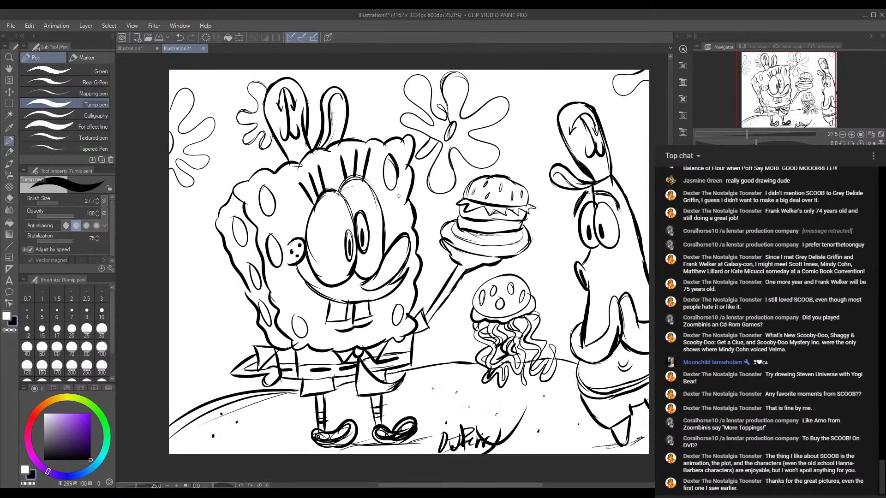
pyautogui.click(140, 47)
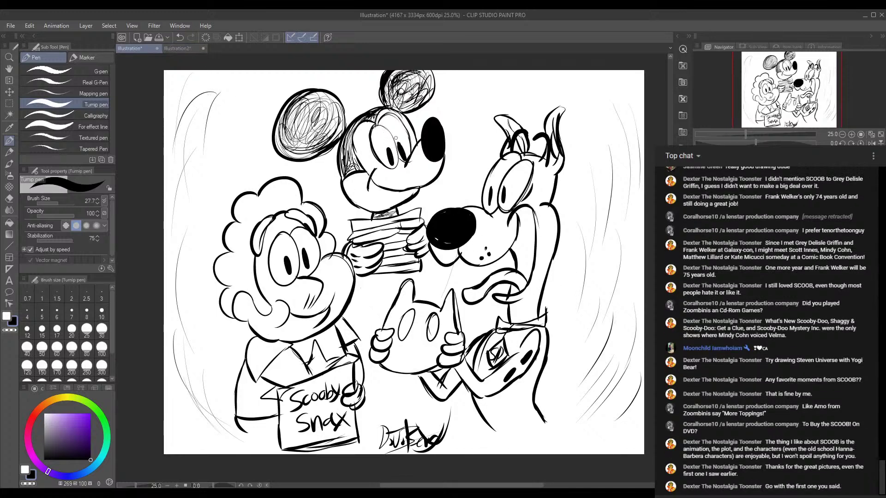
pyautogui.click(175, 47)
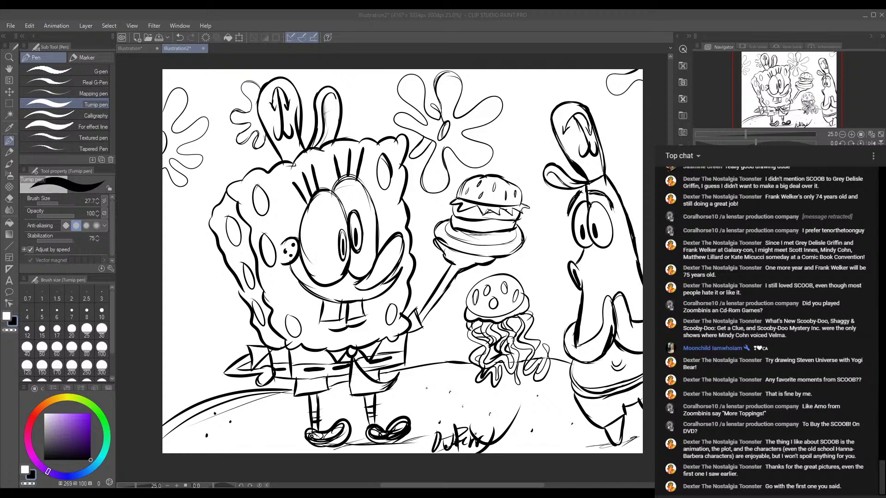
pyautogui.click(132, 48)
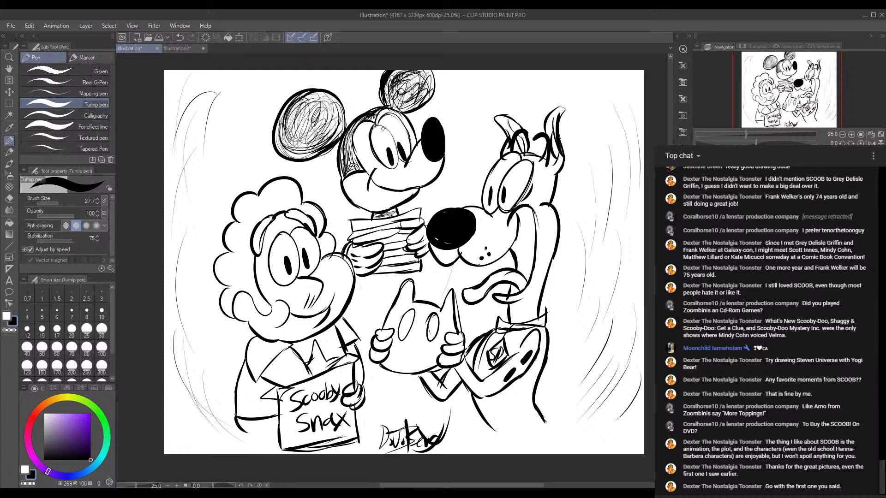
pyautogui.click(182, 51)
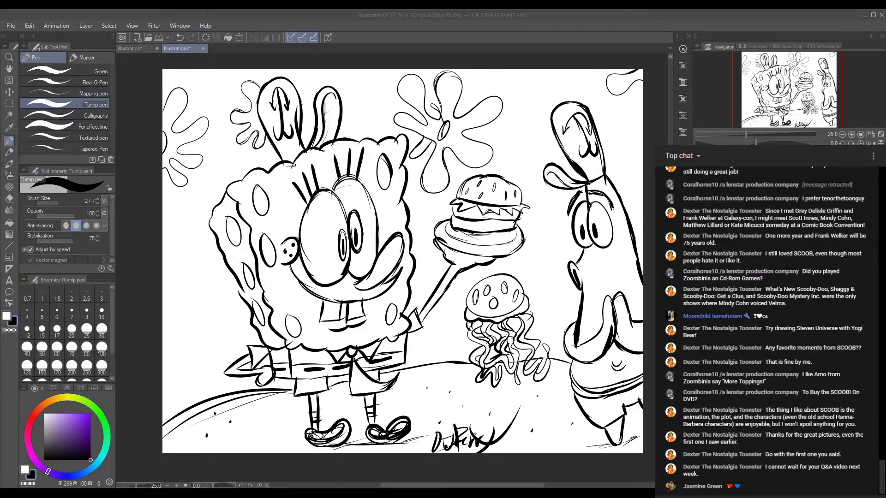
pyautogui.click(501, 401)
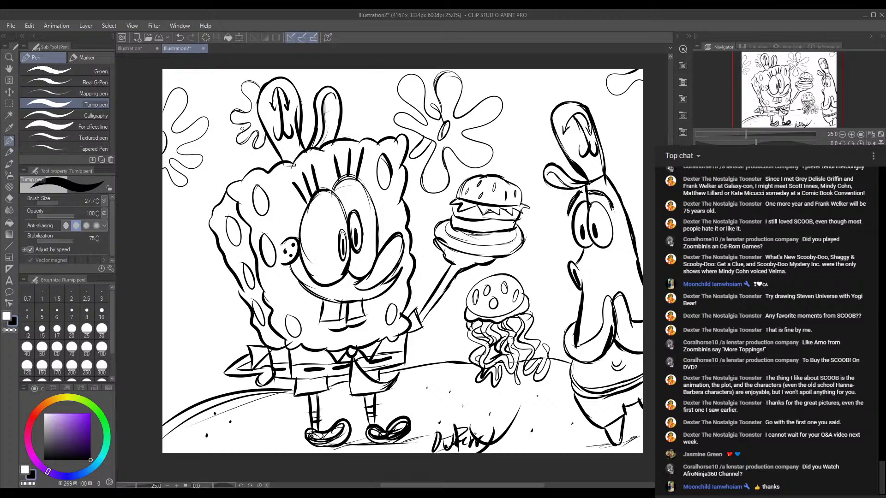
pyautogui.click(148, 48)
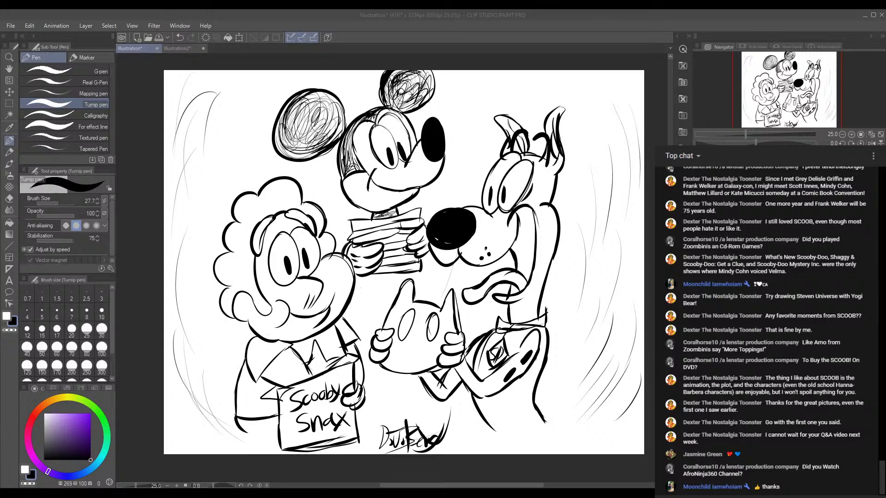
pyautogui.click(636, 462)
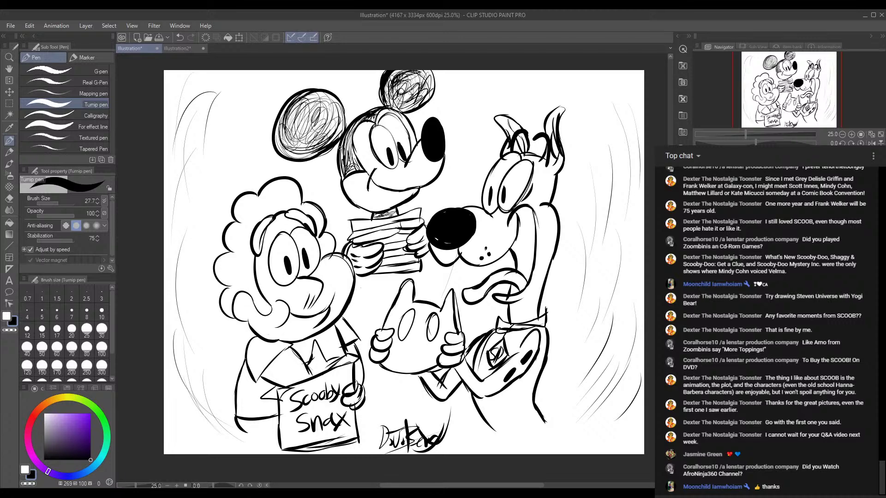
pyautogui.scroll(3, 404, 262)
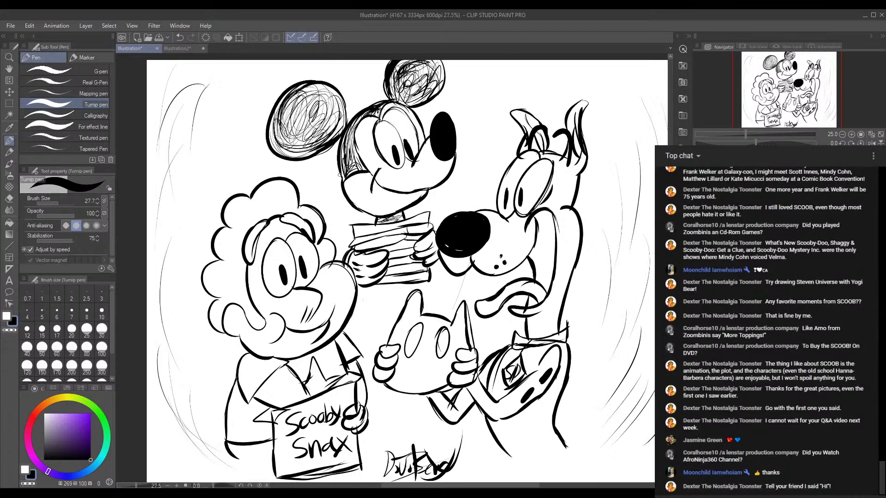
pyautogui.scroll(-5, 404, 262)
pyautogui.scroll(2, 354, 182)
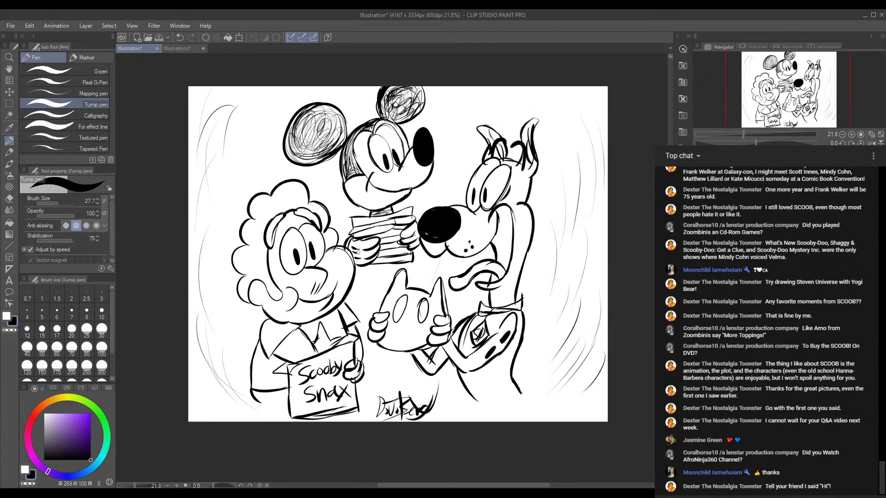